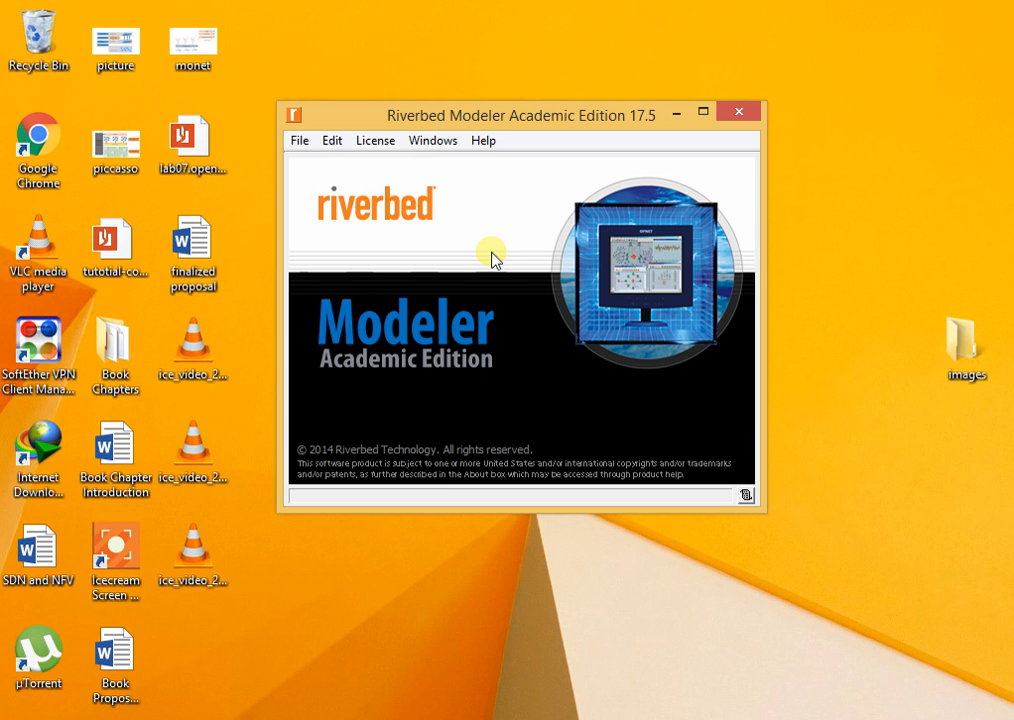
# Create a new project and name it SwitchedLan.
pyautogui.click(298, 143)
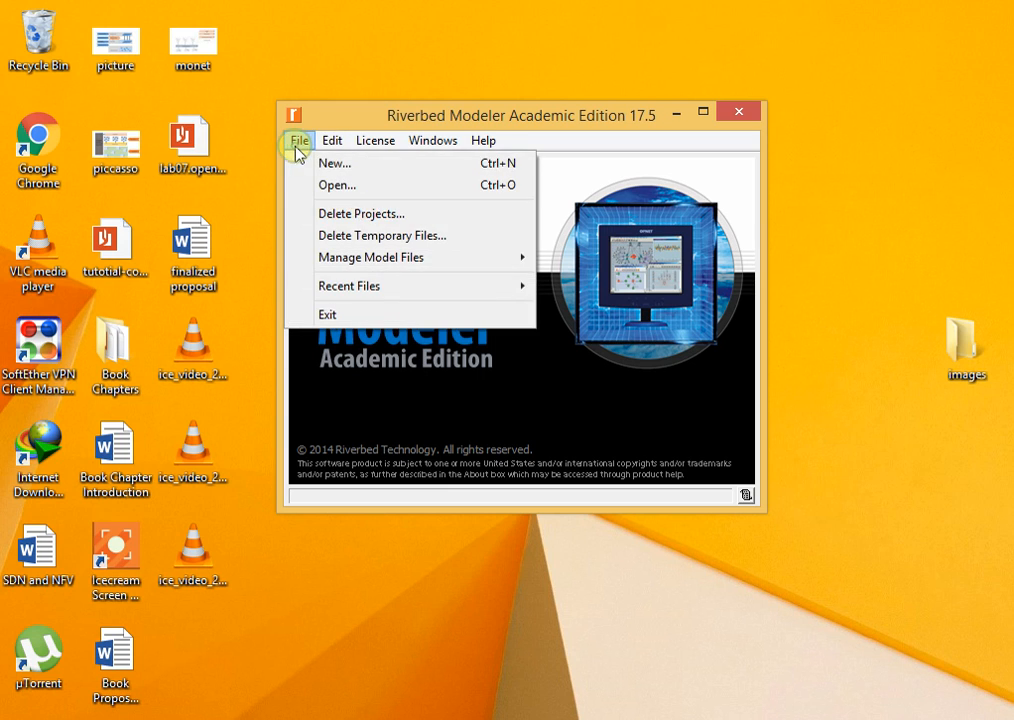
pyautogui.click(329, 163)
pyautogui.press('Return')
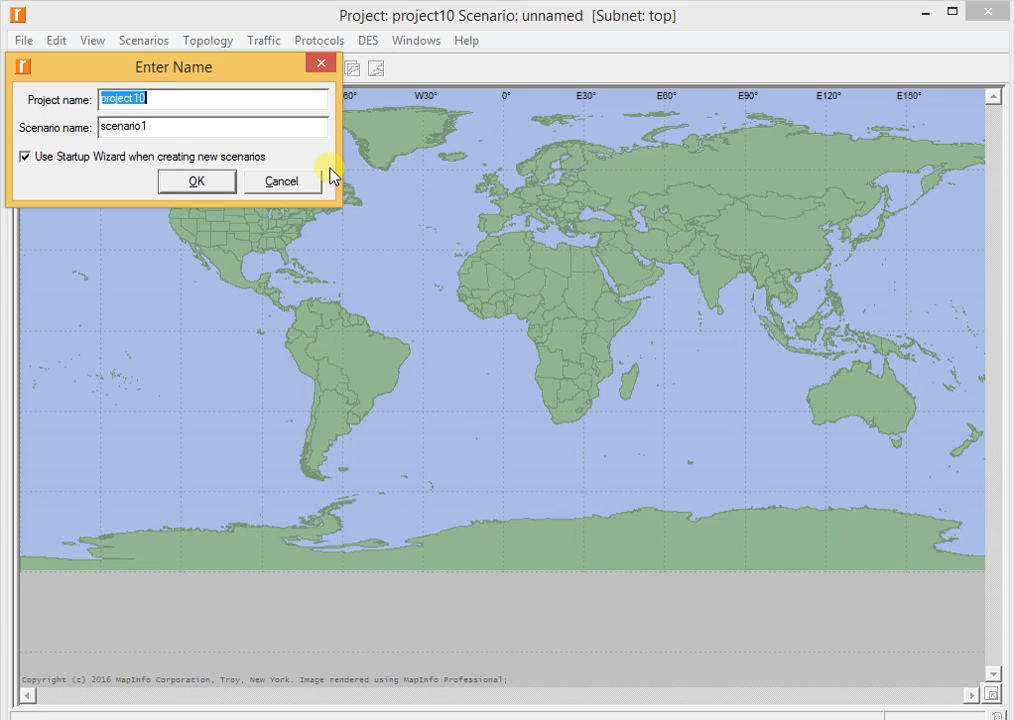
pyautogui.write('SwitchedLa')
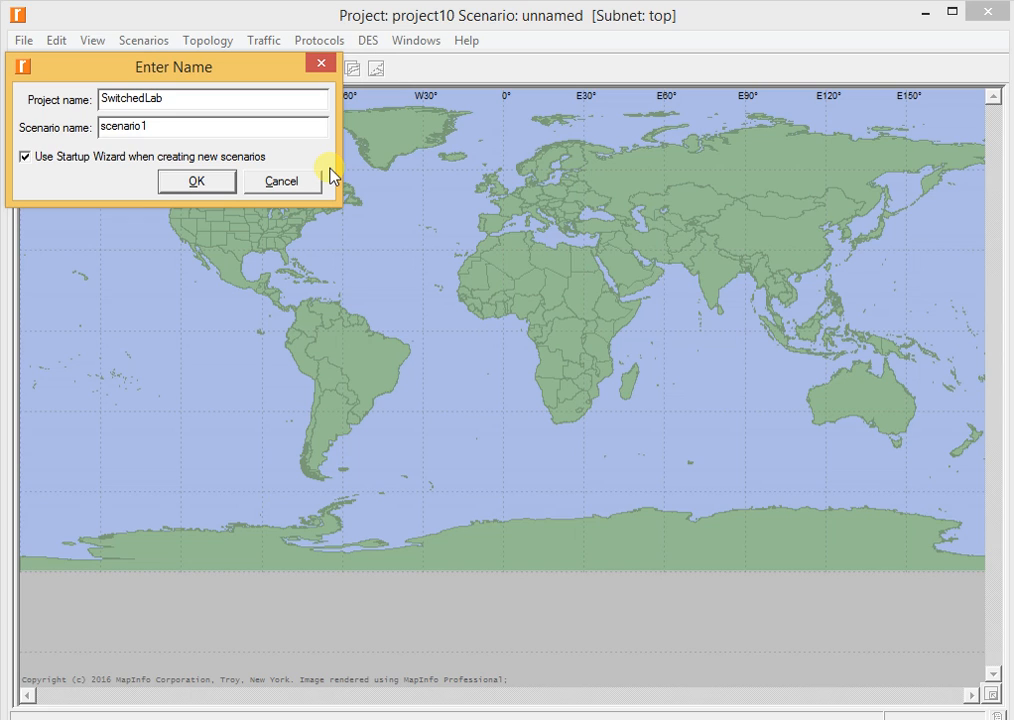
pyautogui.write('n')
pyautogui.press('Tab')
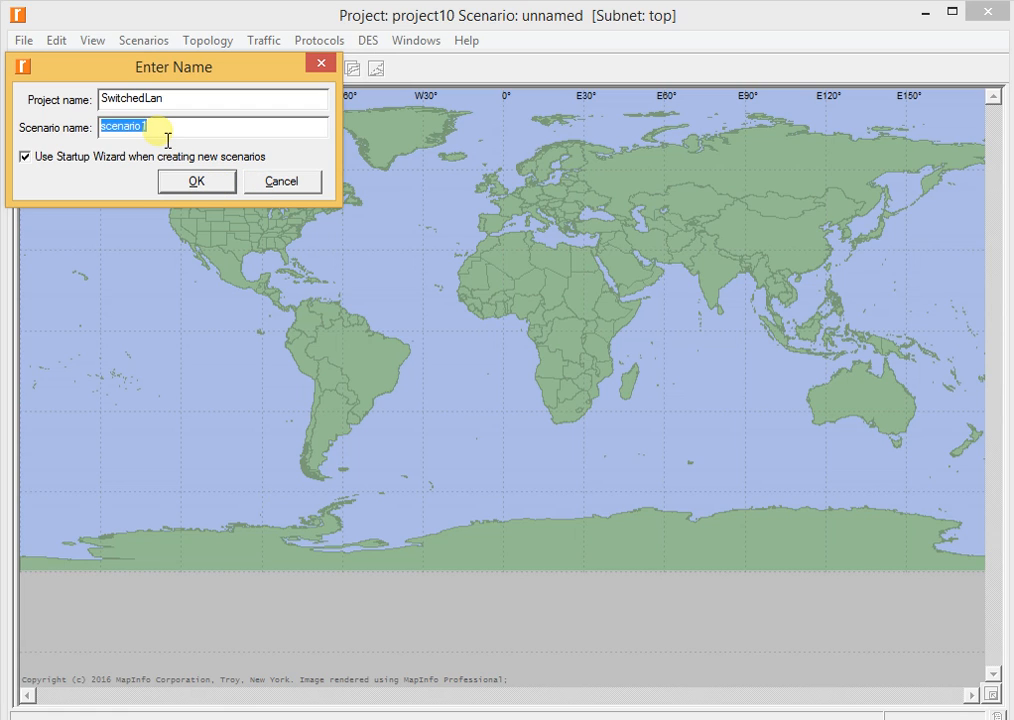
# Name the project's first scenario DumbHub and confirm the project and scenario names.
pyautogui.write('Dumbe')
pyautogui.press('BackSpace')
pyautogui.write('Sy')
pyautogui.press('BackSpace')
pyautogui.press('BackSpace')
pyautogui.write('Hub')
pyautogui.press('Return')
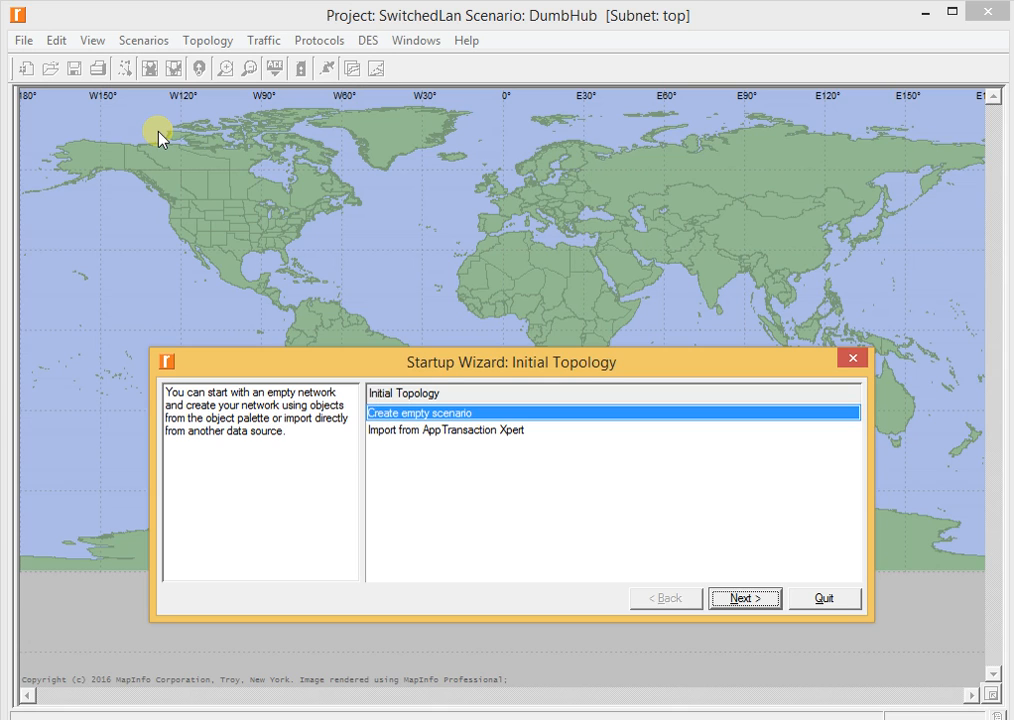
# Start from an empty scenario with the Office network scale, metric units and a 100 by 100 meter extent.
pyautogui.click(748, 598)
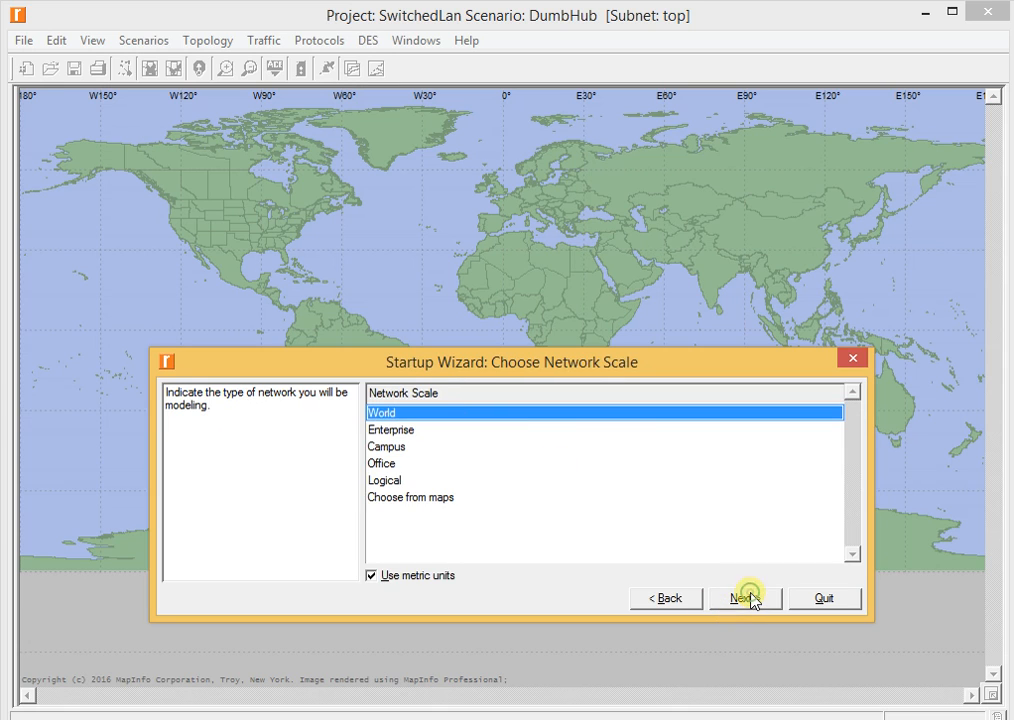
pyautogui.click(390, 465)
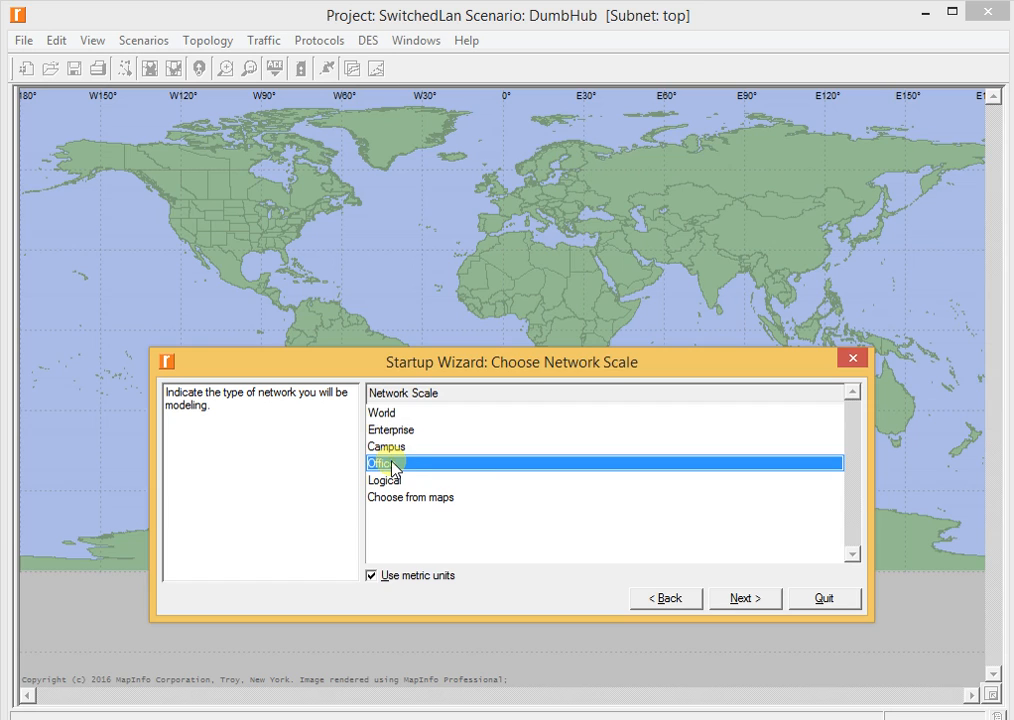
pyautogui.click(750, 600)
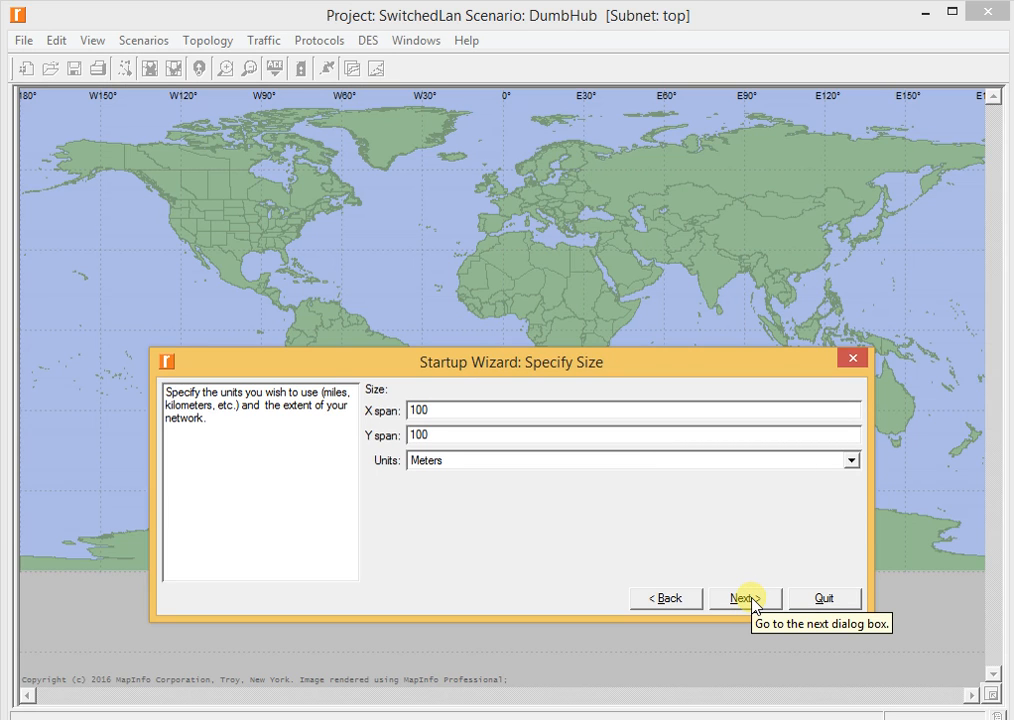
pyautogui.click(753, 603)
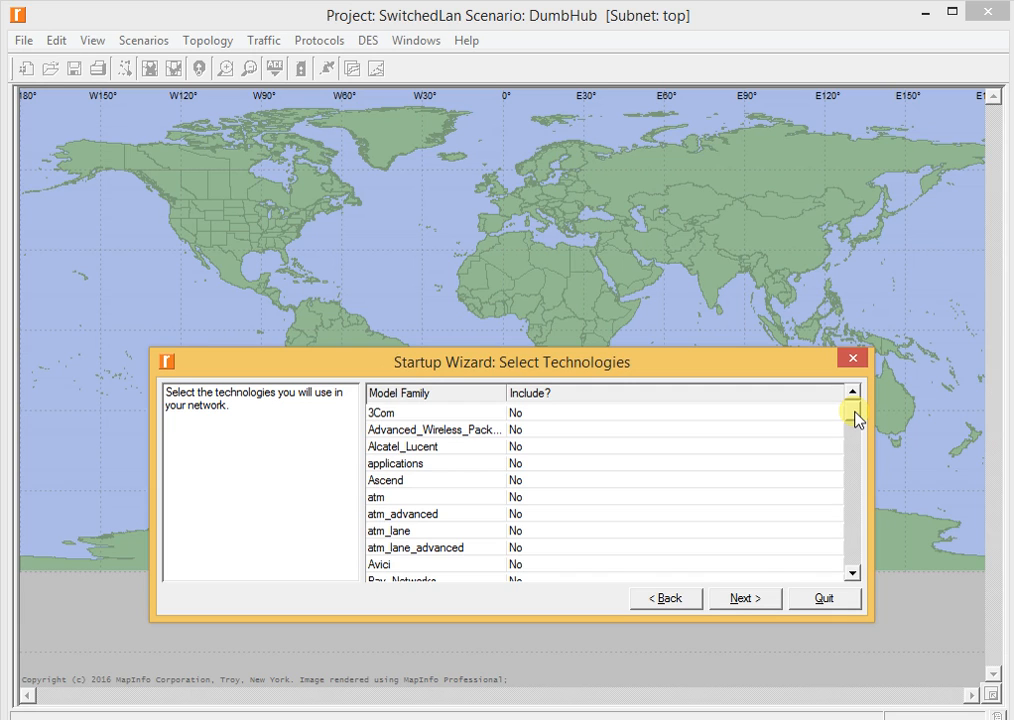
# Include the ethernet model family in the network technologies and finish the Startup Wizard.
pyautogui.moveTo(856, 420); pyautogui.dragTo(857, 452)
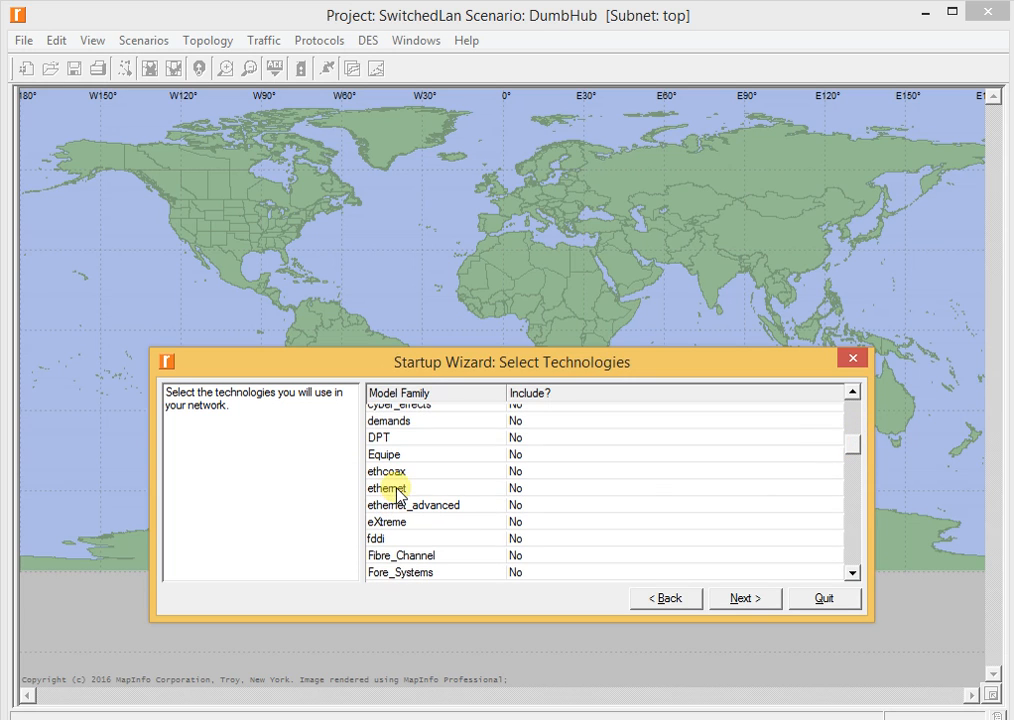
pyautogui.click(529, 489)
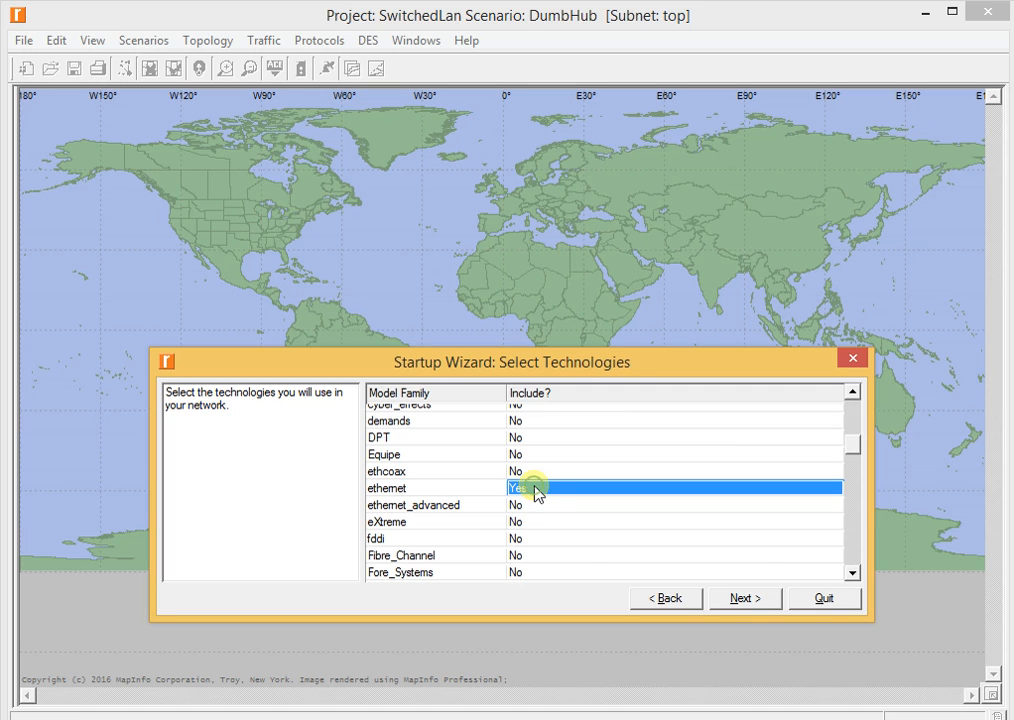
pyautogui.click(740, 598)
pyautogui.click(740, 598)
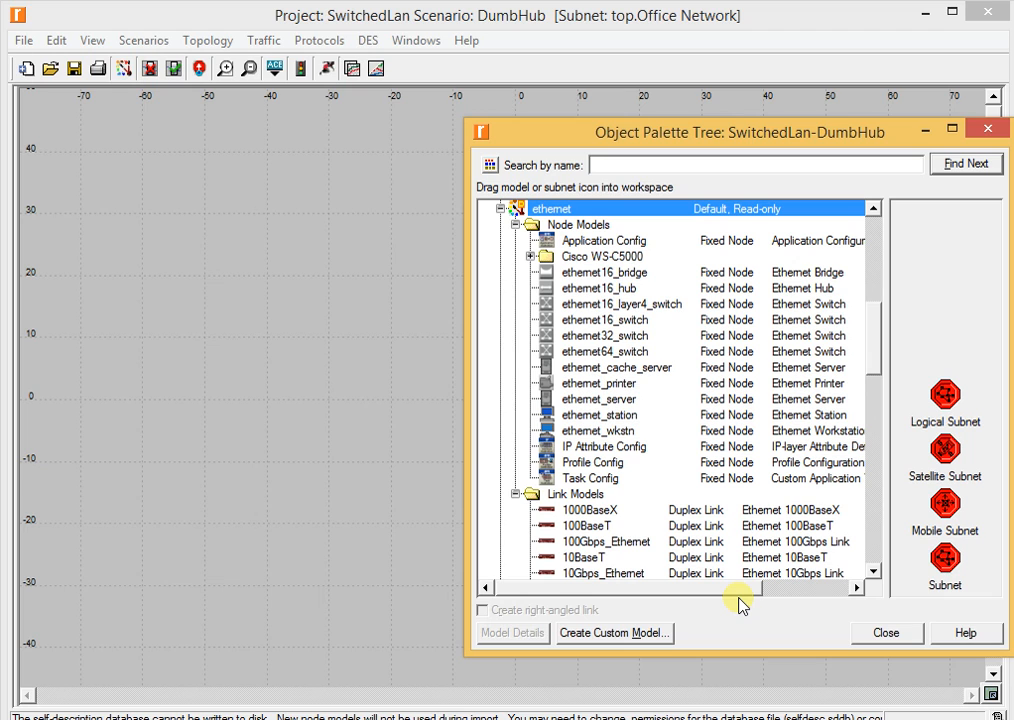
# Minimize the object palette and begin a Rapid Configuration of the topology with the Star layout.
pyautogui.click(920, 131)
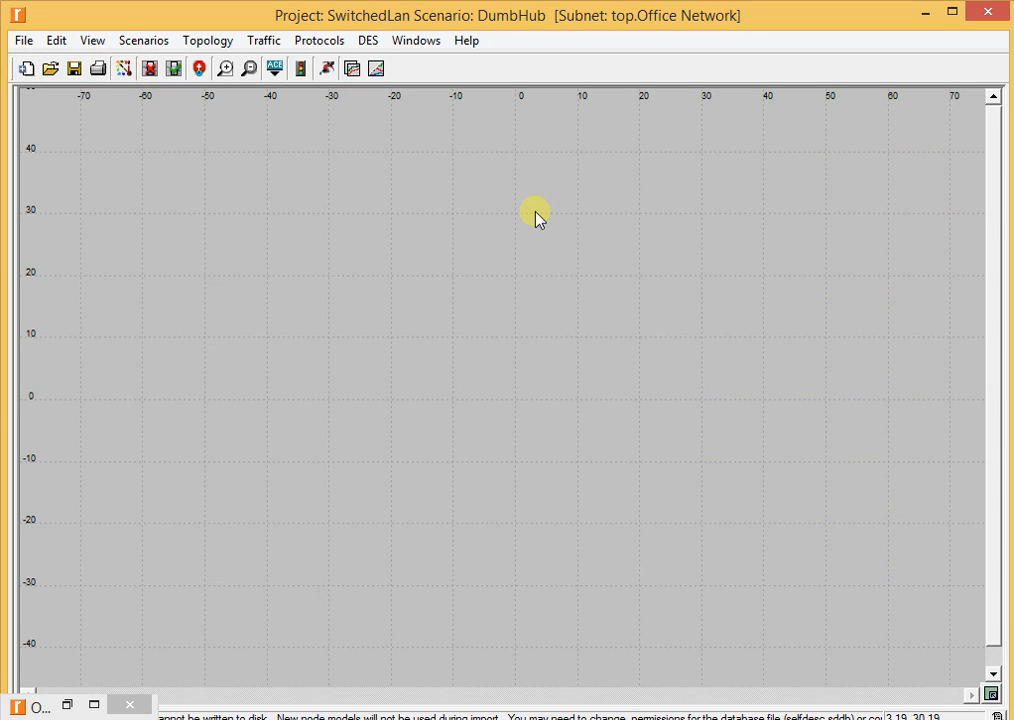
pyautogui.click(220, 44)
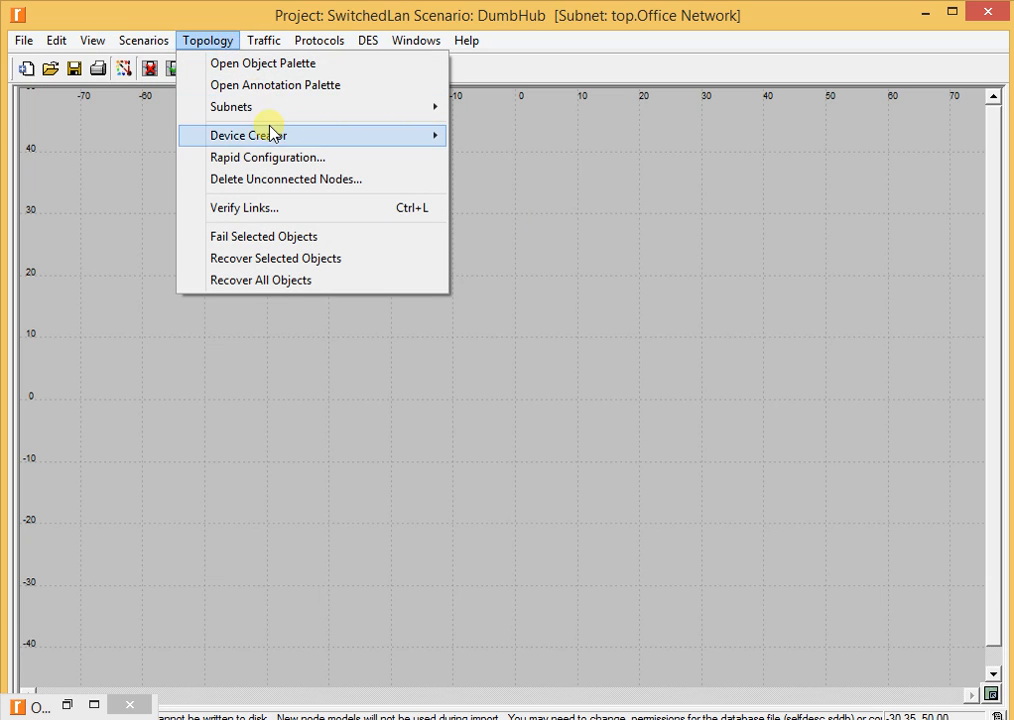
pyautogui.click(288, 156)
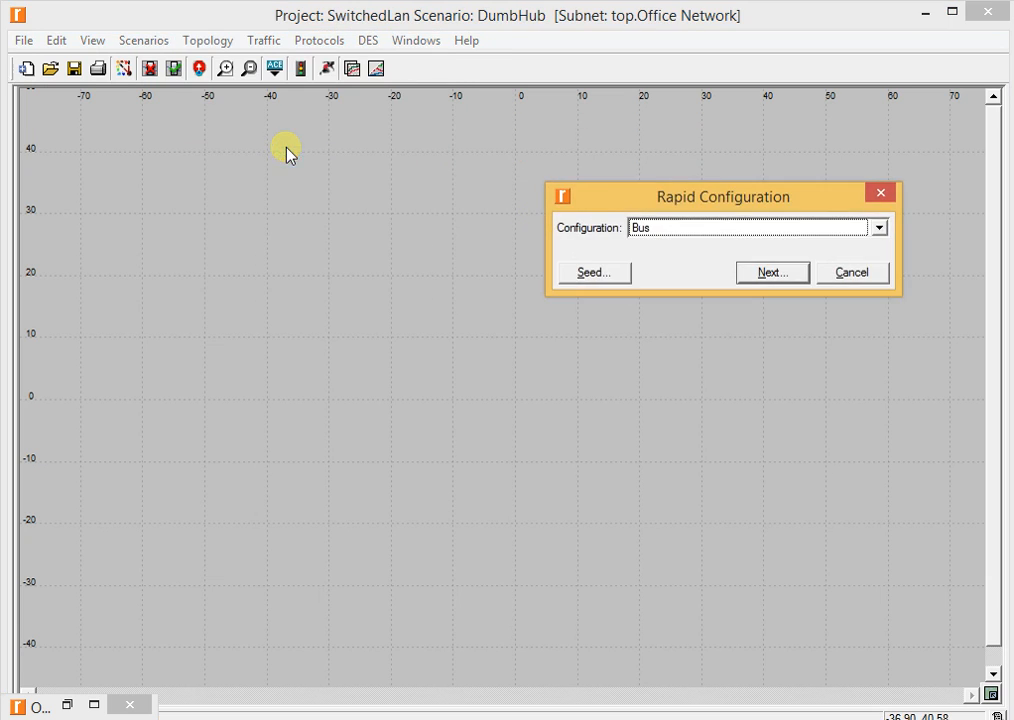
pyautogui.click(690, 230)
pyautogui.click(722, 328)
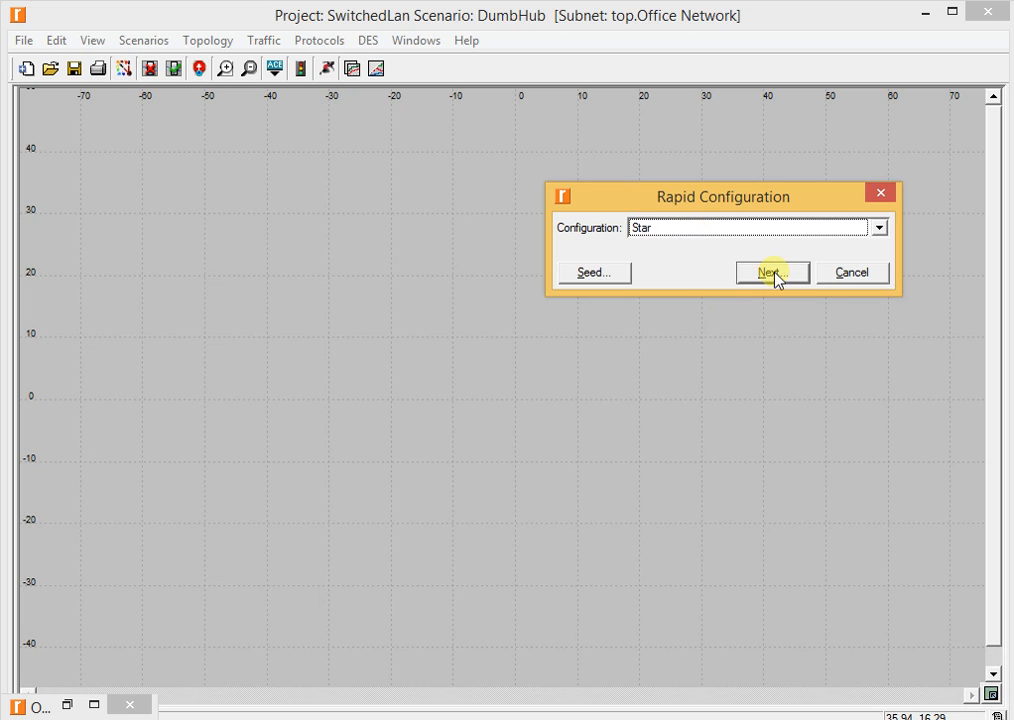
pyautogui.click(783, 274)
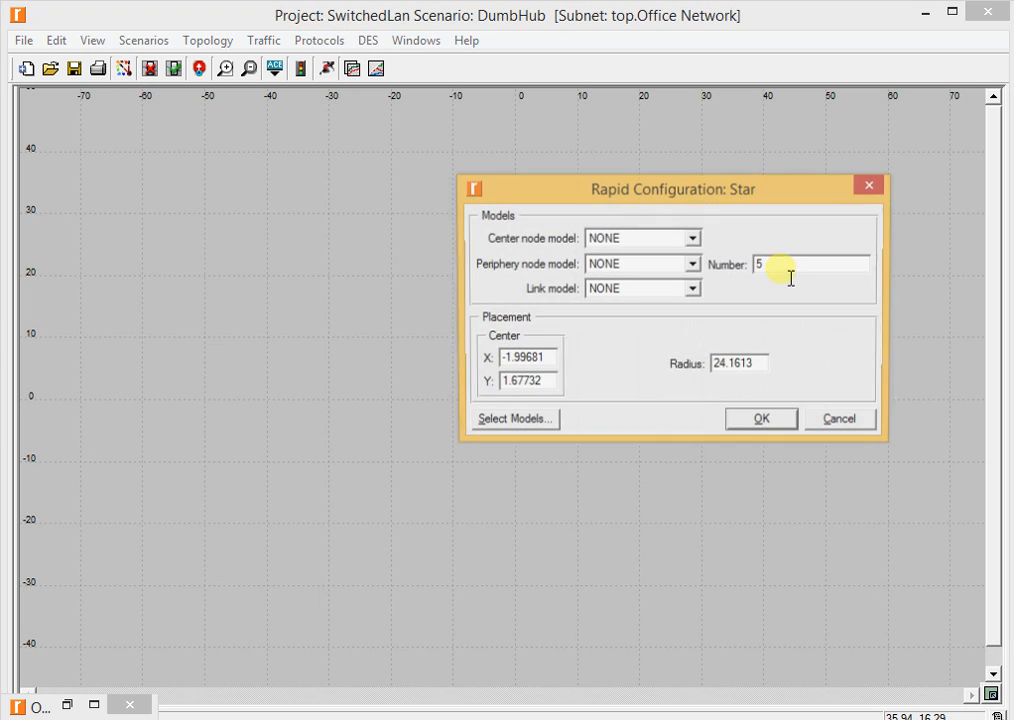
# Set the star's center node model to ethernet16_hub, periphery node model to ethernet_station and link model to 10BaseT.
pyautogui.click(658, 240)
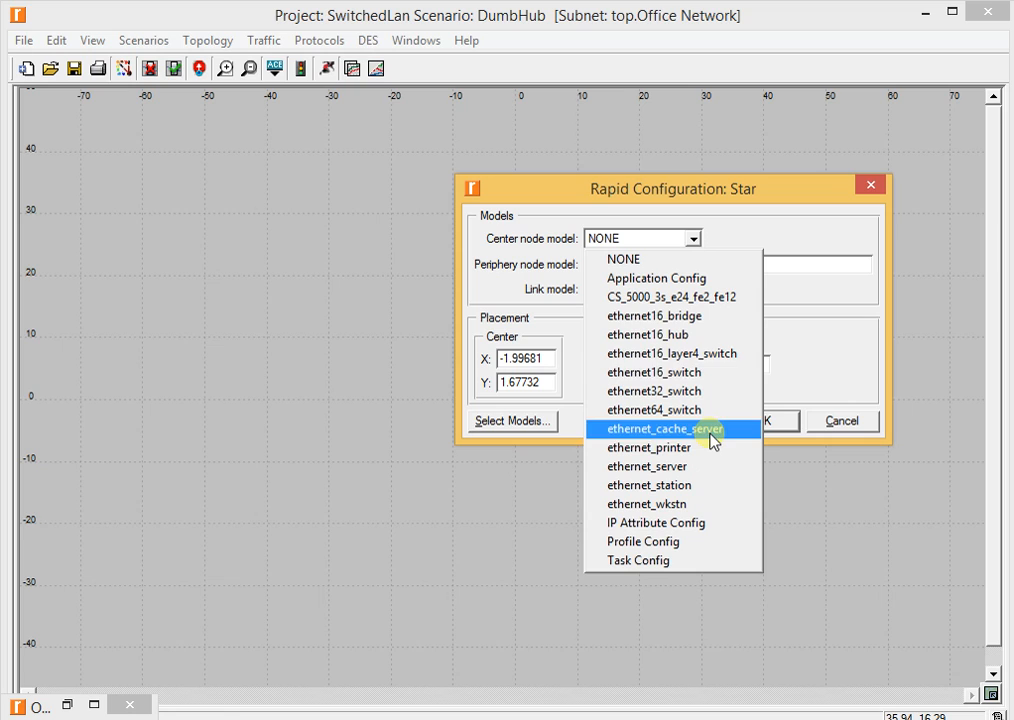
pyautogui.click(711, 336)
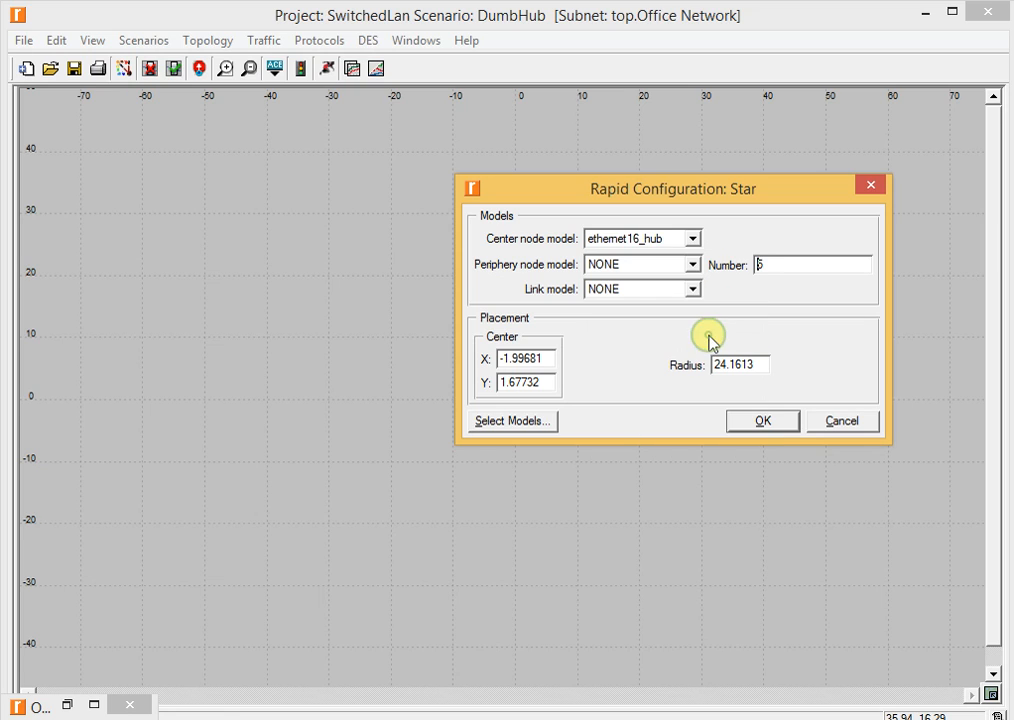
pyautogui.click(652, 265)
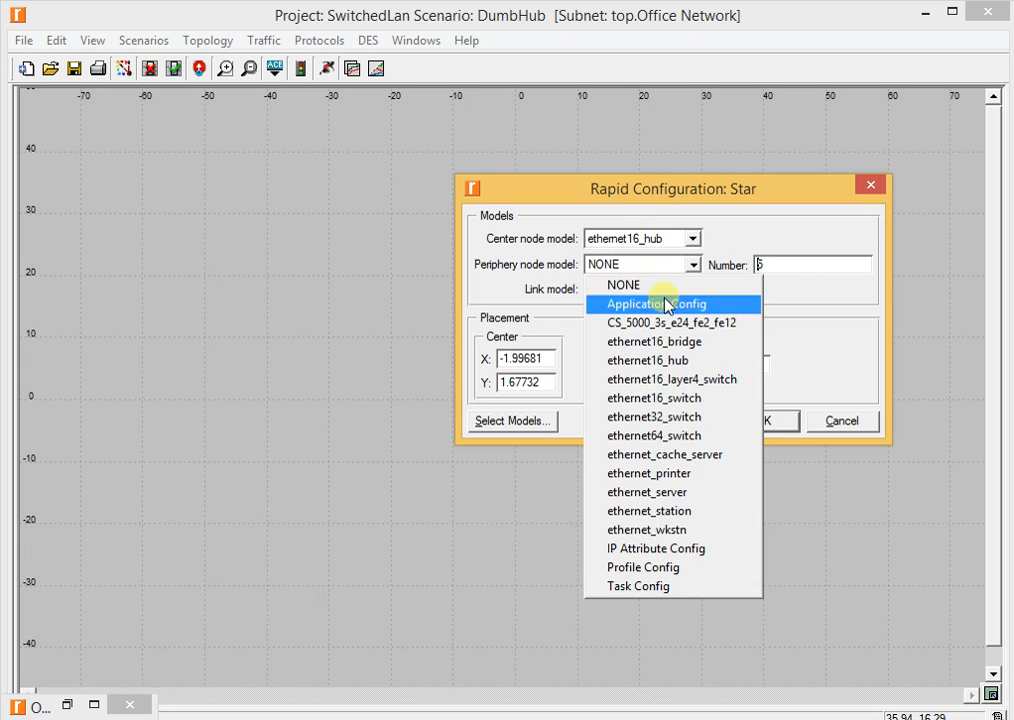
pyautogui.click(695, 512)
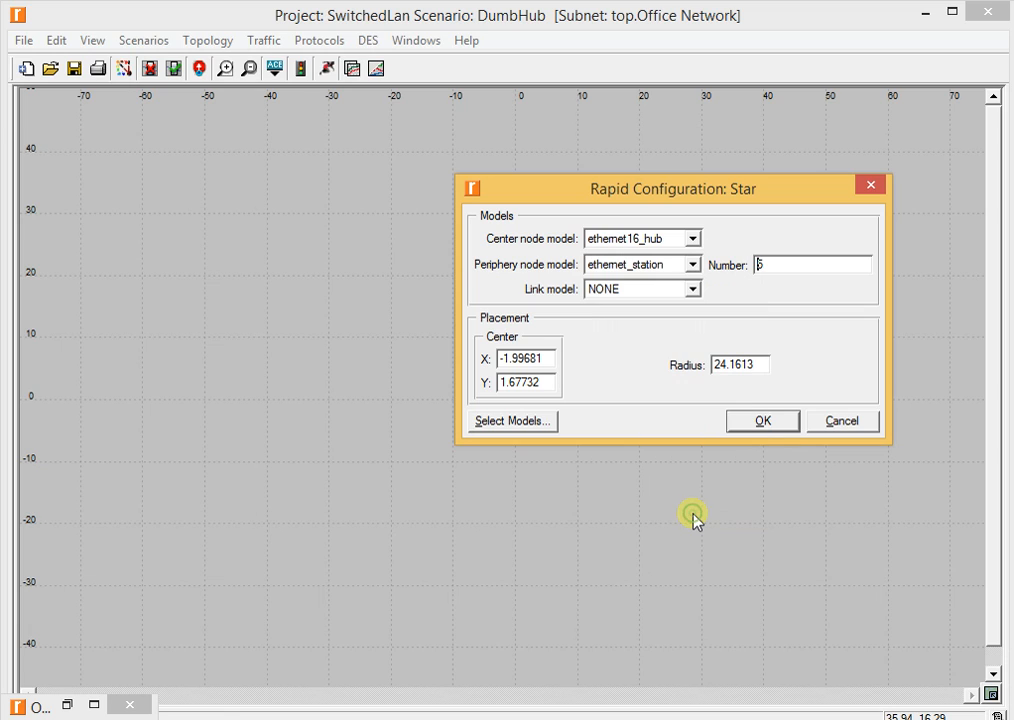
pyautogui.click(636, 292)
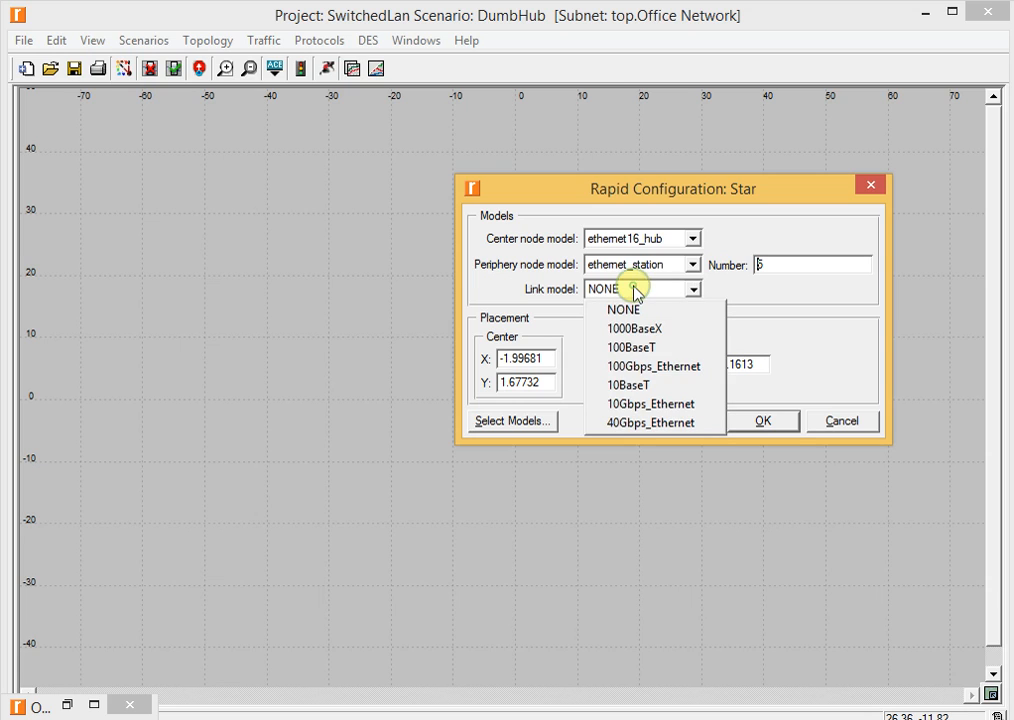
pyautogui.click(661, 387)
# Set the number of periphery nodes to 10 and the radius to 34.1613, and generate the star network.
pyautogui.moveTo(801, 265); pyautogui.dragTo(713, 263)
pyautogui.write('10')
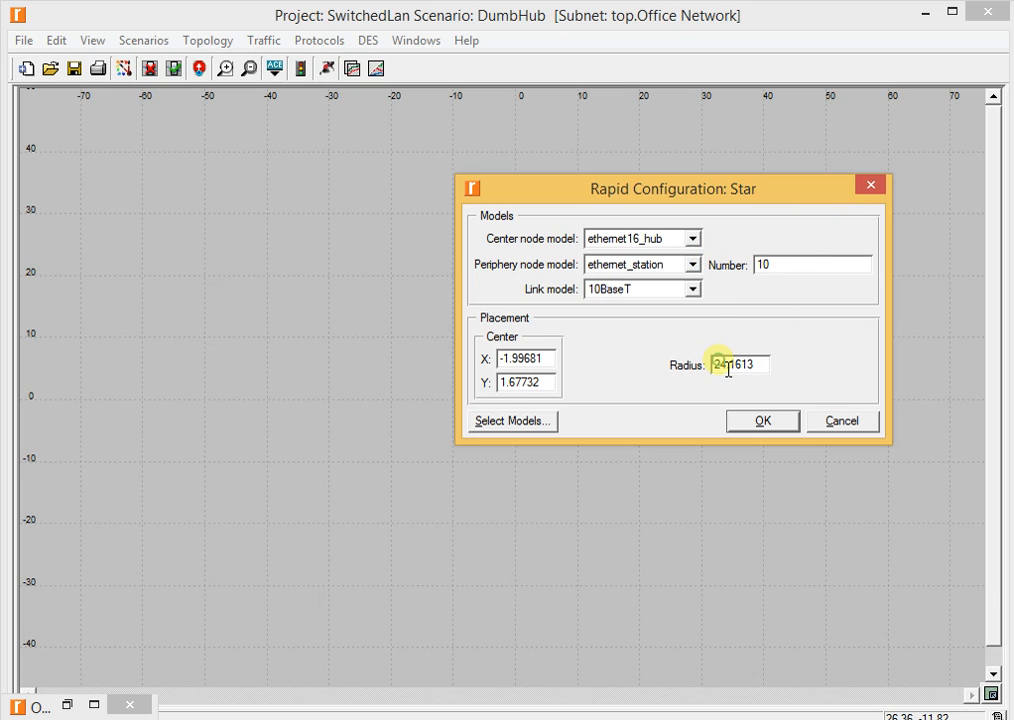
pyautogui.hotkey('shift', 'Right')
pyautogui.press('Delete')
pyautogui.write('3')
pyautogui.click(765, 424)
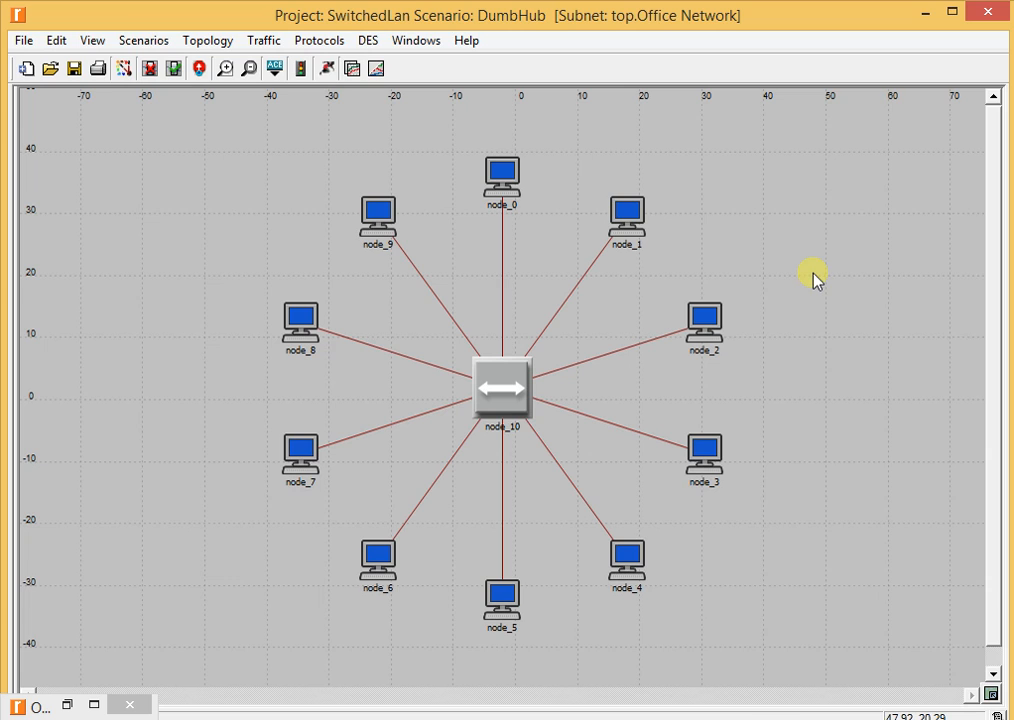
# Select all the Ethernet stations by selecting the nodes similar to node_0.
pyautogui.click(503, 178)
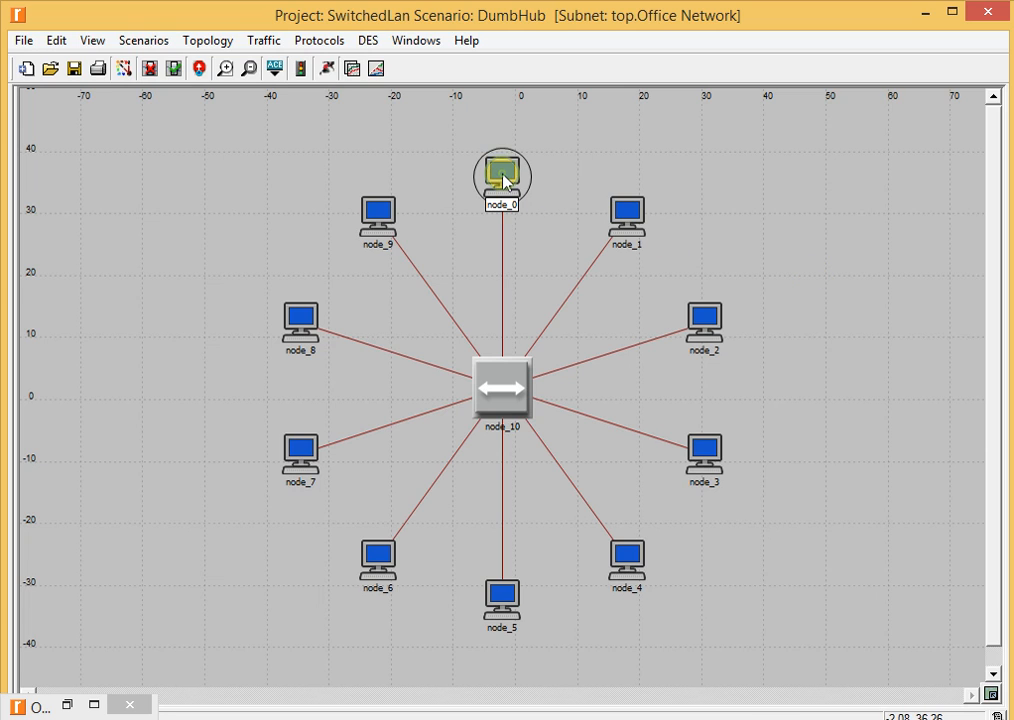
pyautogui.rightClick(503, 178)
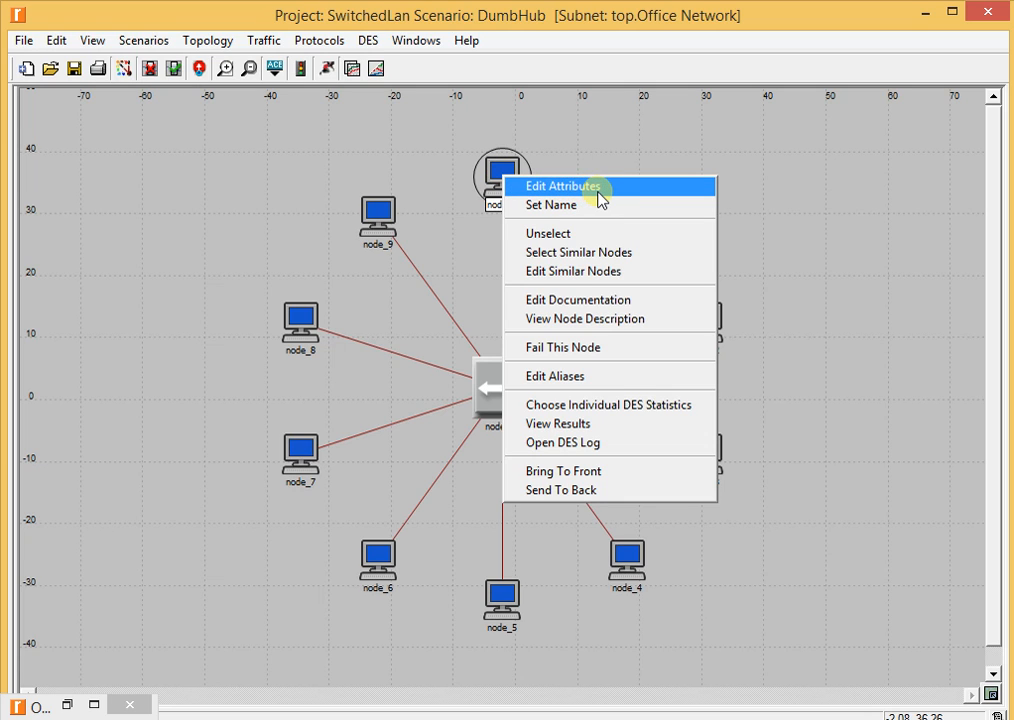
pyautogui.click(627, 256)
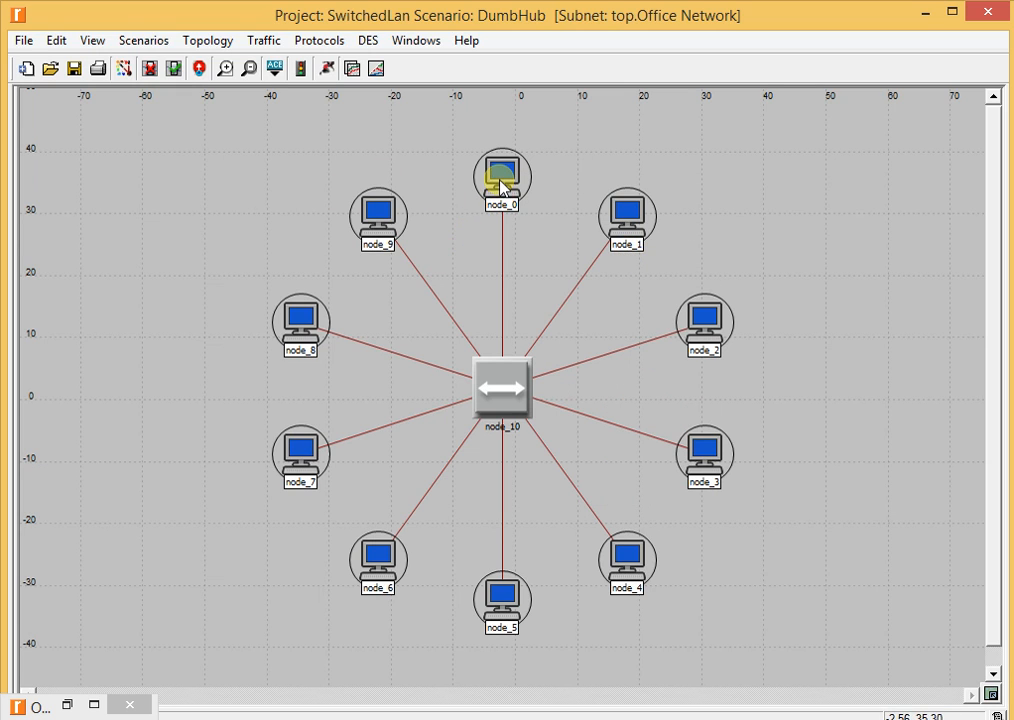
# Open node_0's attributes and expand its Traffic Generation Parameters and Packet Generation Arguments.
pyautogui.rightClick(500, 185)
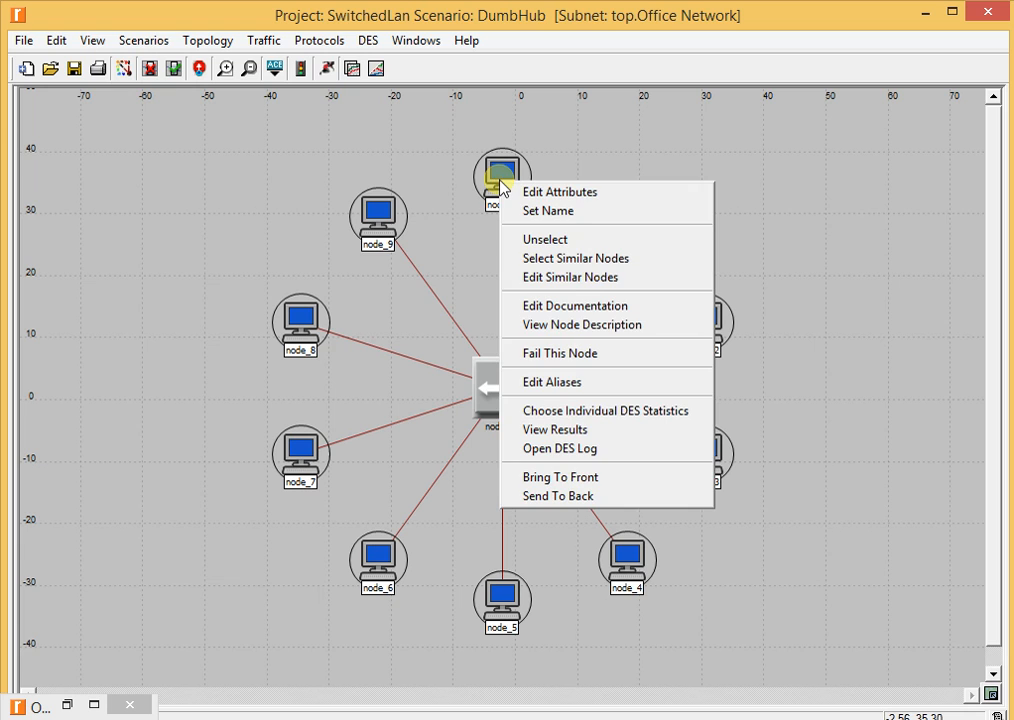
pyautogui.click(532, 192)
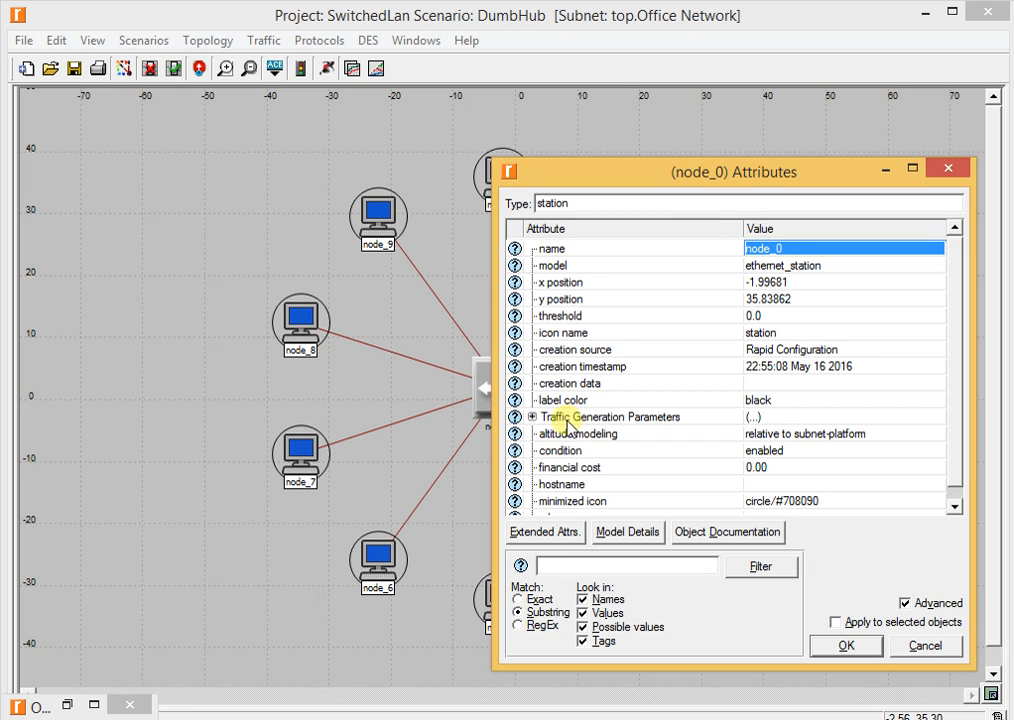
pyautogui.click(532, 417)
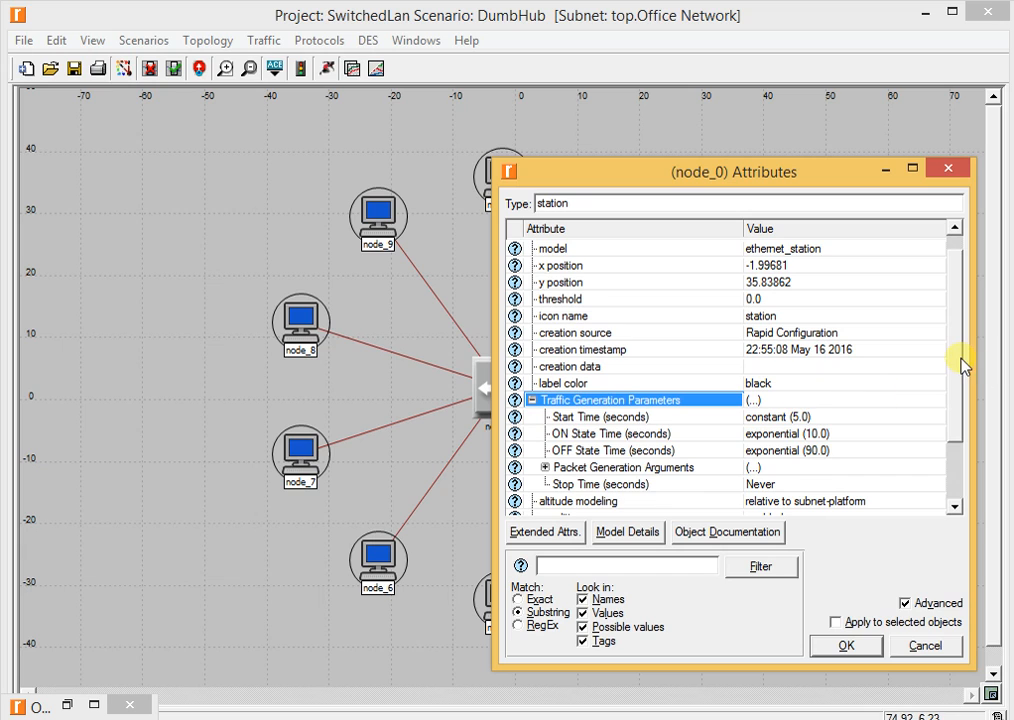
pyautogui.moveTo(962, 362); pyautogui.dragTo(963, 425)
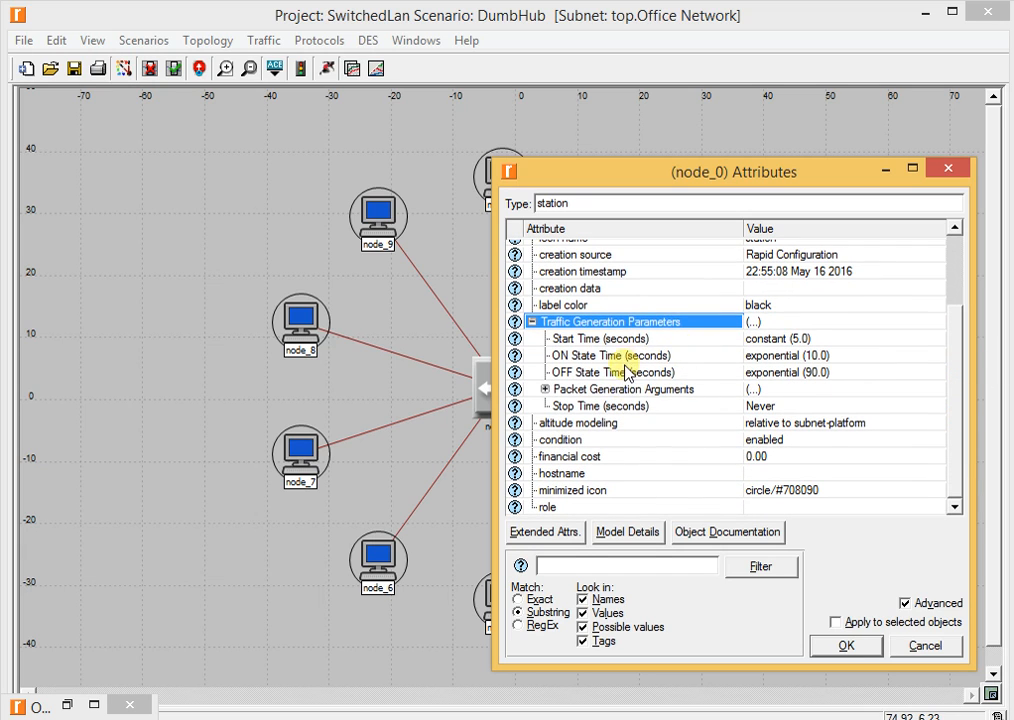
pyautogui.click(555, 392)
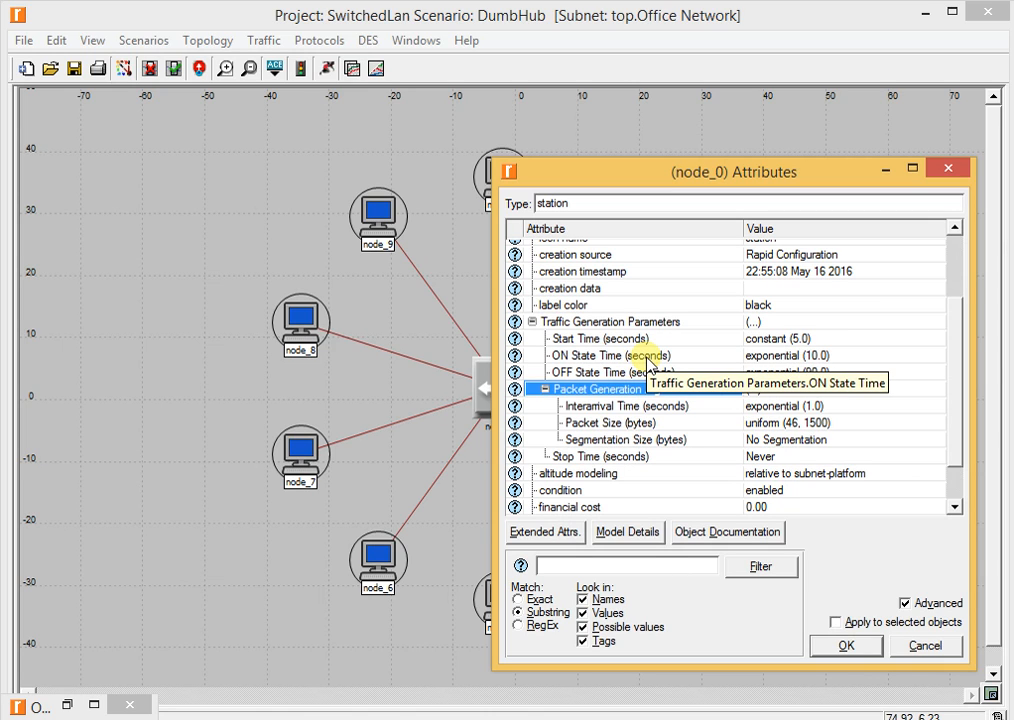
# Set node_0's ON State Time to an exponential distribution with a mean outcome of 100.
pyautogui.doubleClick(843, 358)
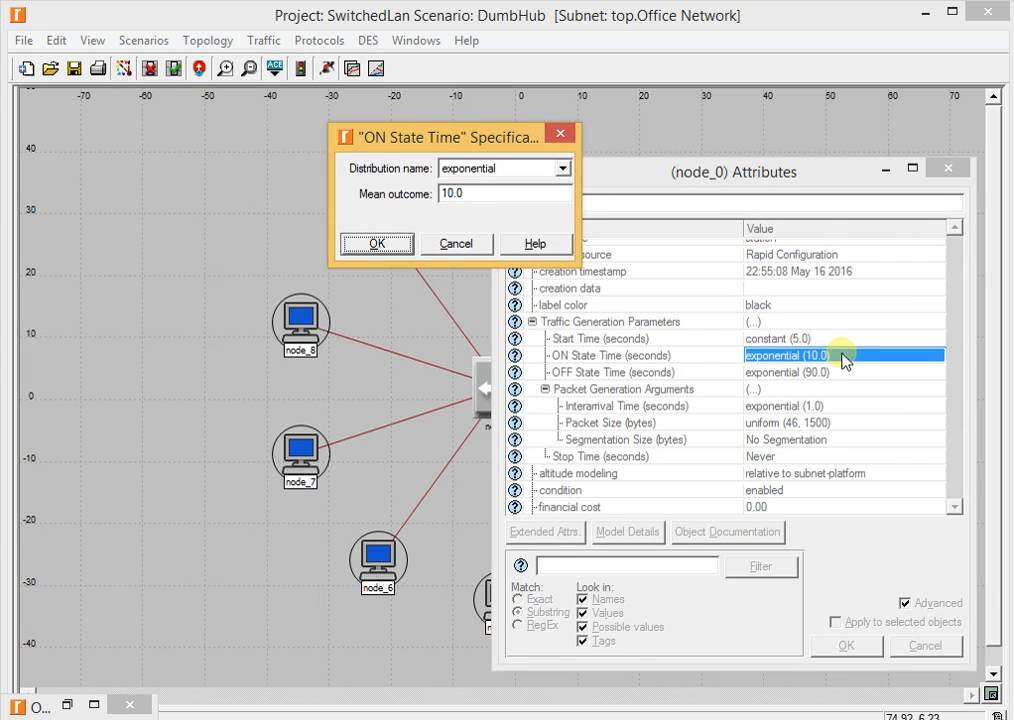
pyautogui.click(467, 201)
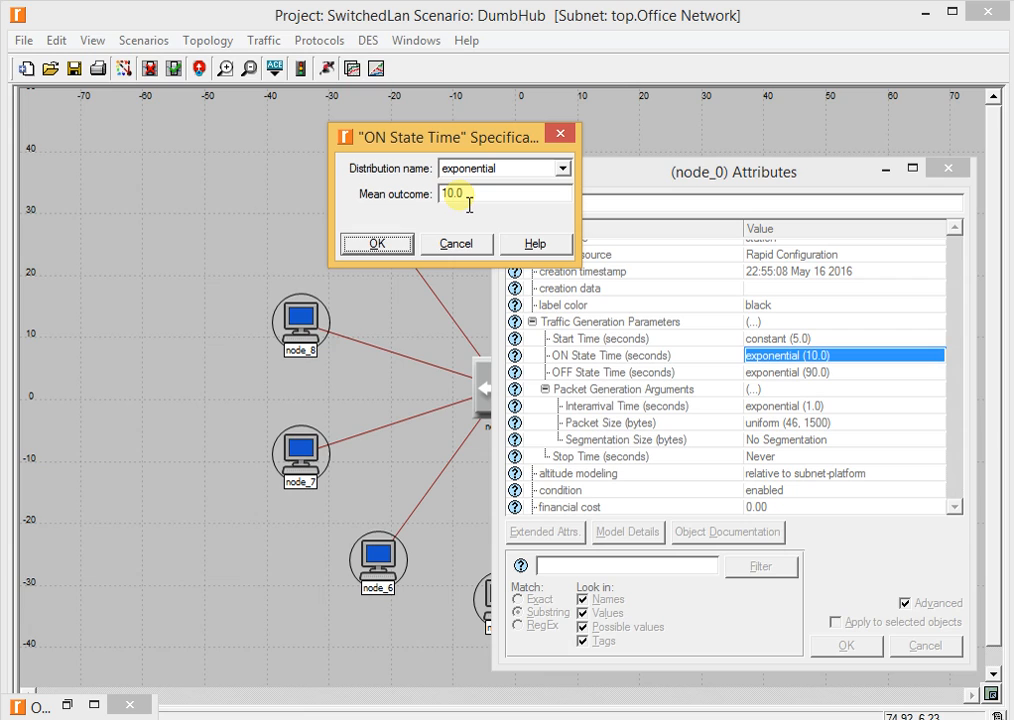
pyautogui.write('100')
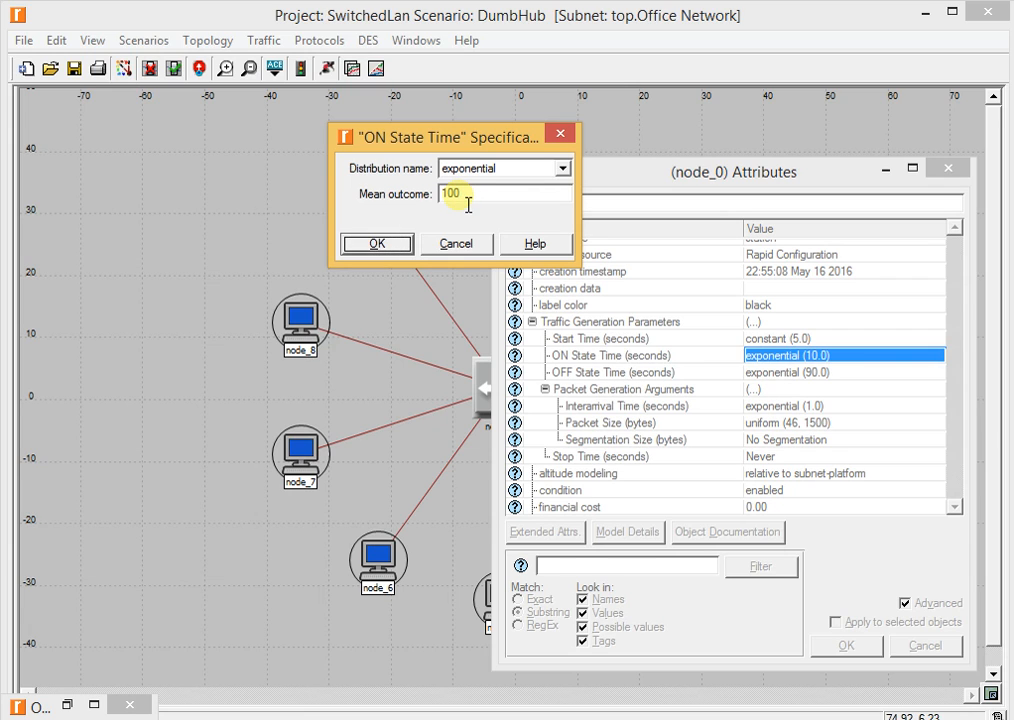
pyautogui.click(381, 240)
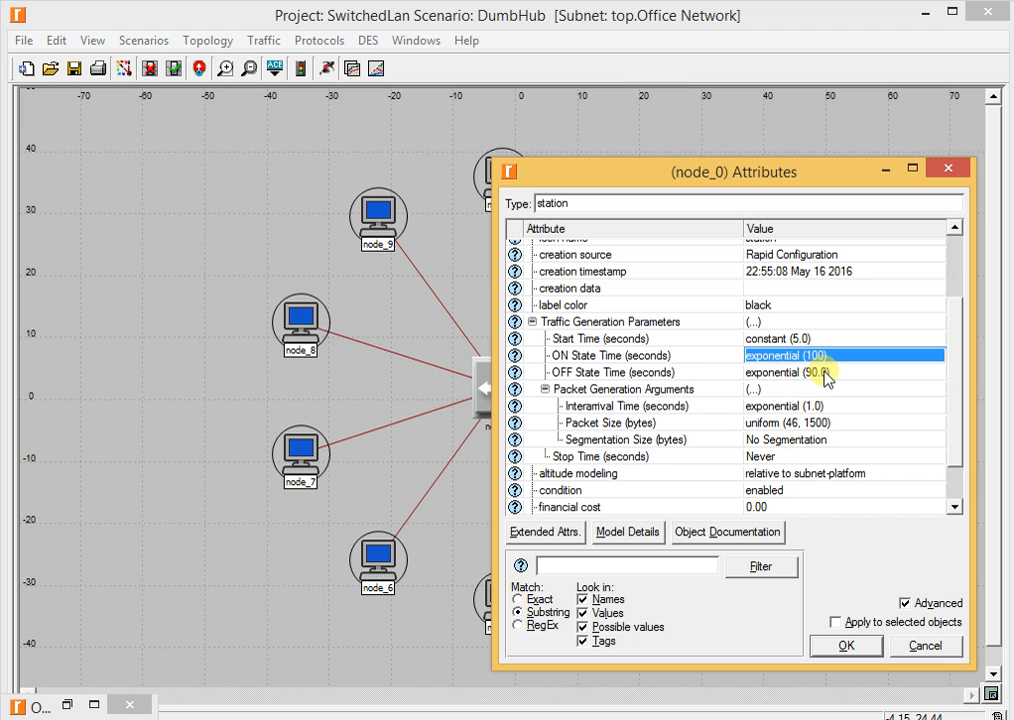
# Set node_0's OFF State Time to an exponential distribution with a mean outcome of 0.00000000001.
pyautogui.doubleClick(822, 372)
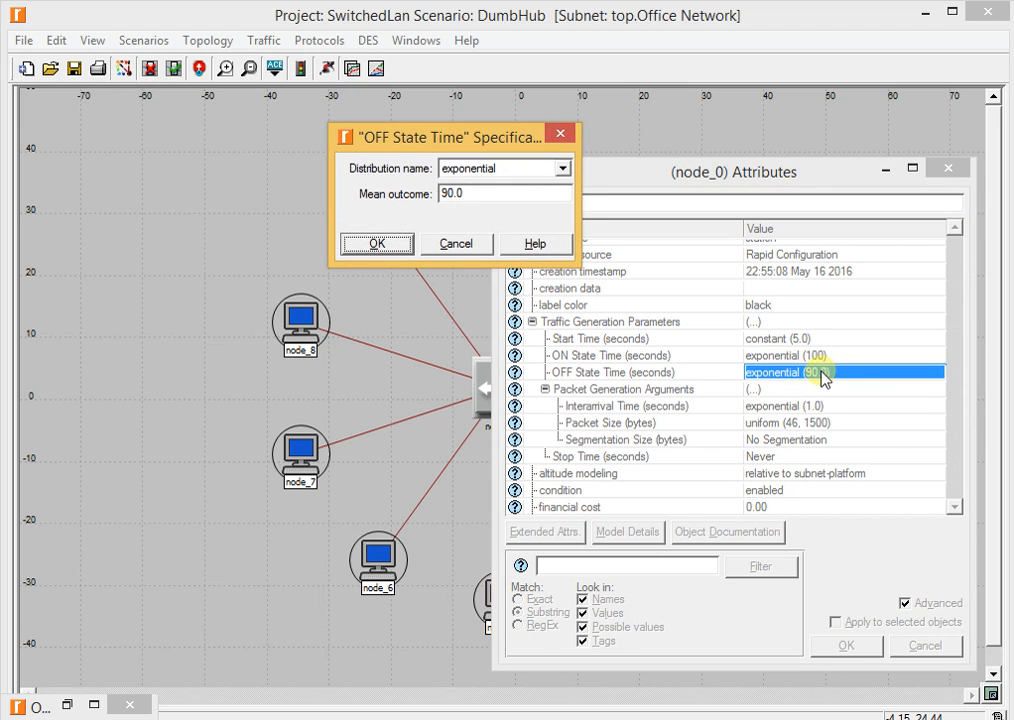
pyautogui.moveTo(502, 197); pyautogui.dragTo(410, 204)
pyautogui.press('BackSpace')
pyautogui.write('0')
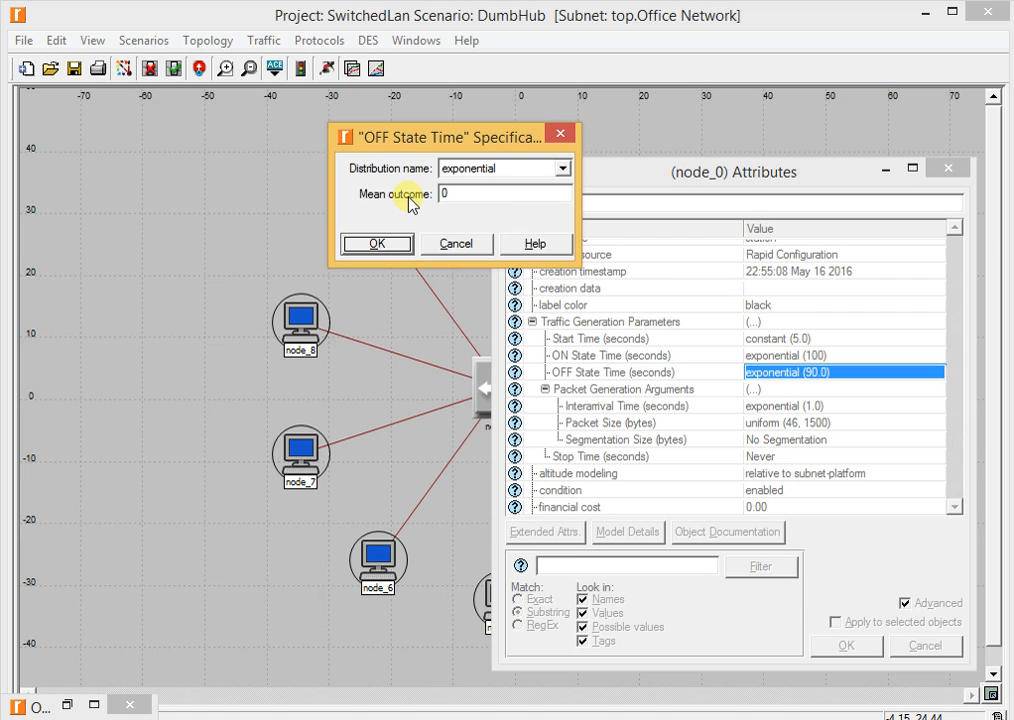
pyautogui.click(377, 244)
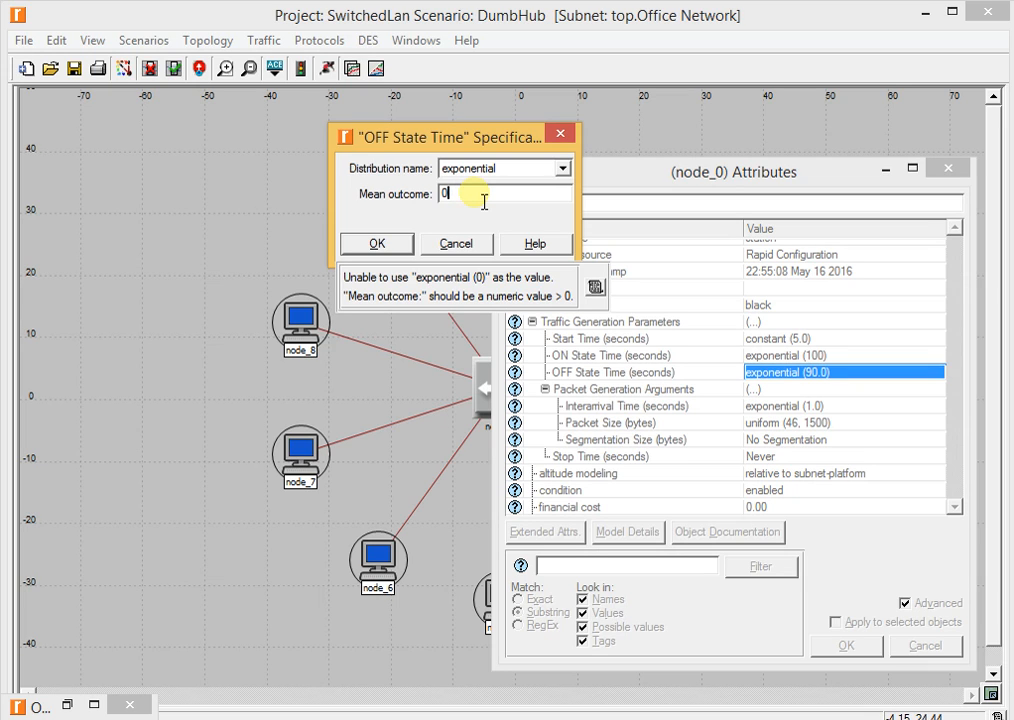
pyautogui.write('.0000')
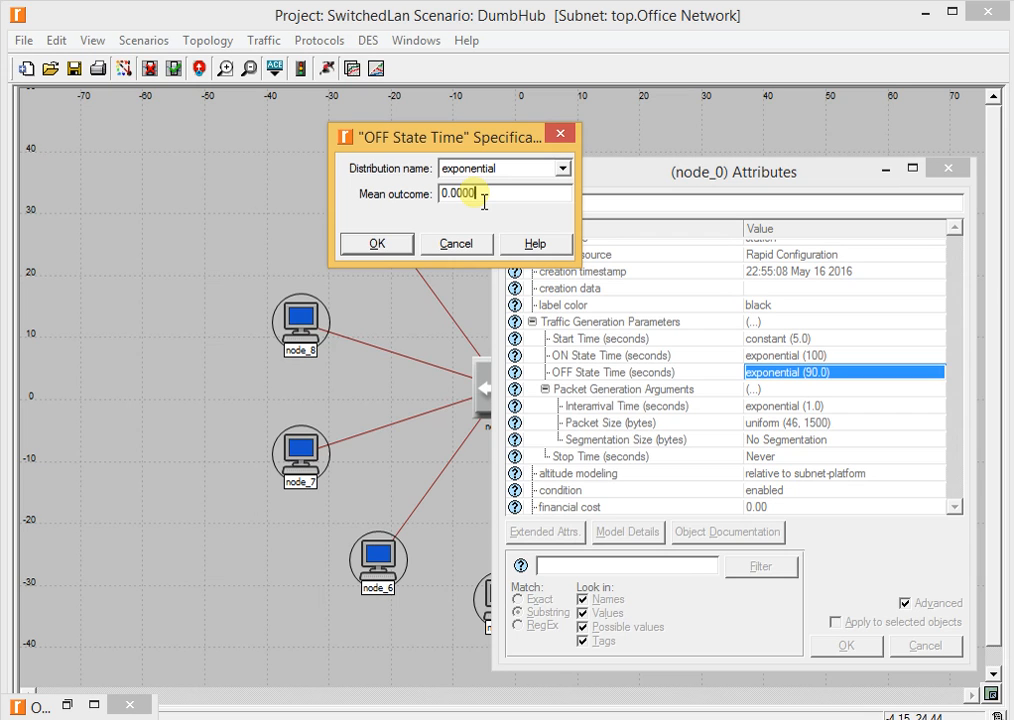
pyautogui.write('0000001')
pyautogui.click(376, 244)
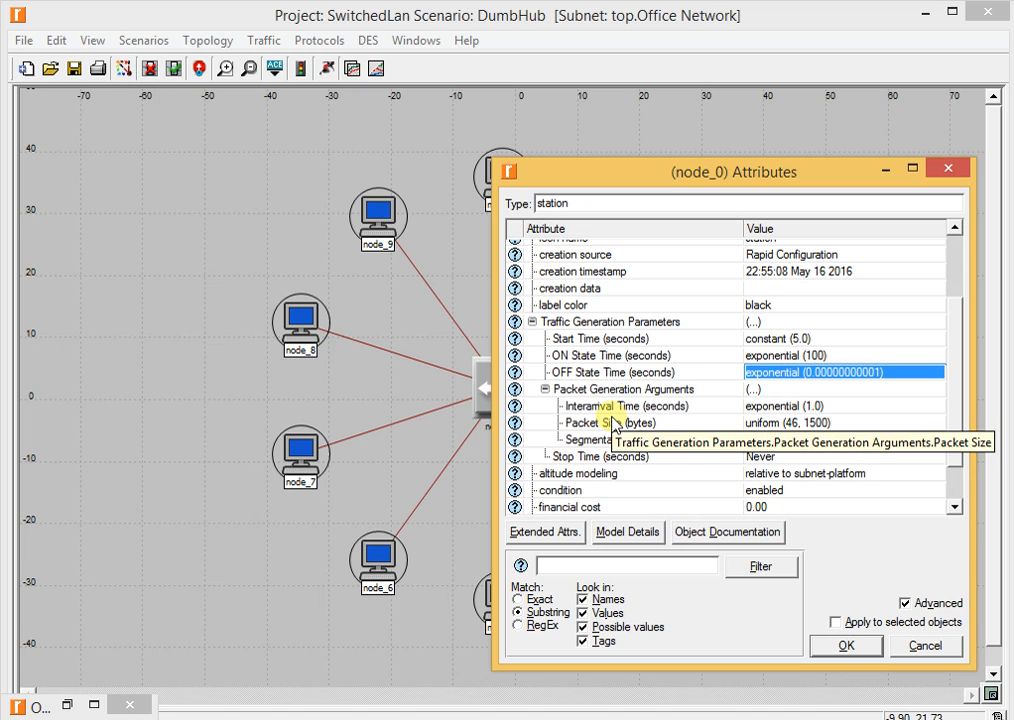
# Set the Packet Size to a constant distribution with a mean outcome of 1500 bytes.
pyautogui.doubleClick(837, 424)
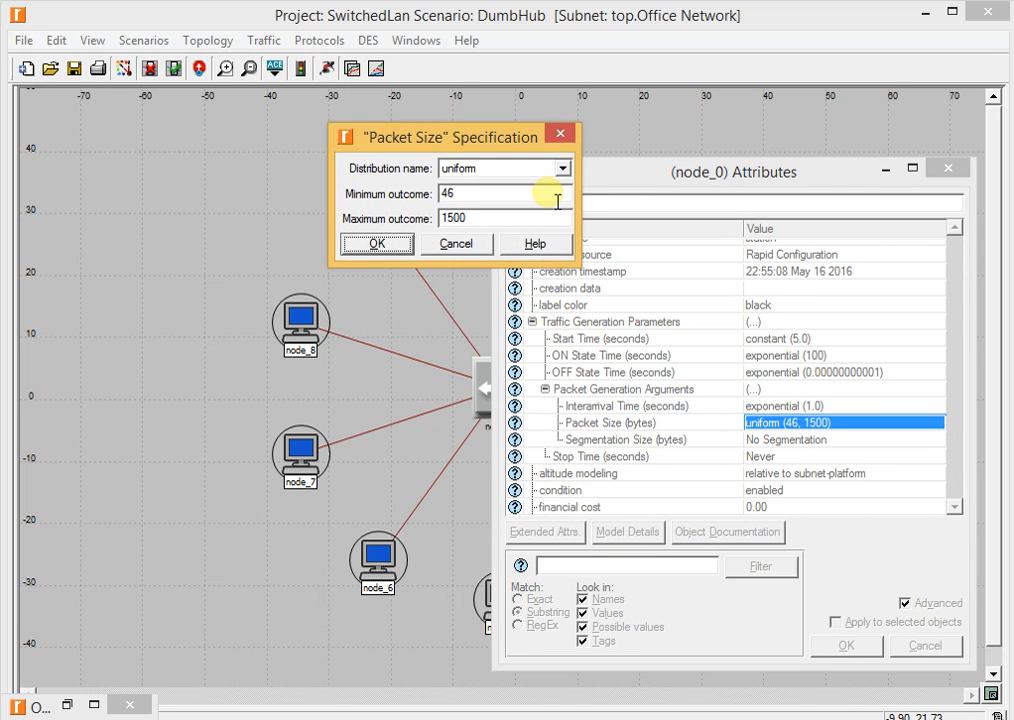
pyautogui.click(493, 168)
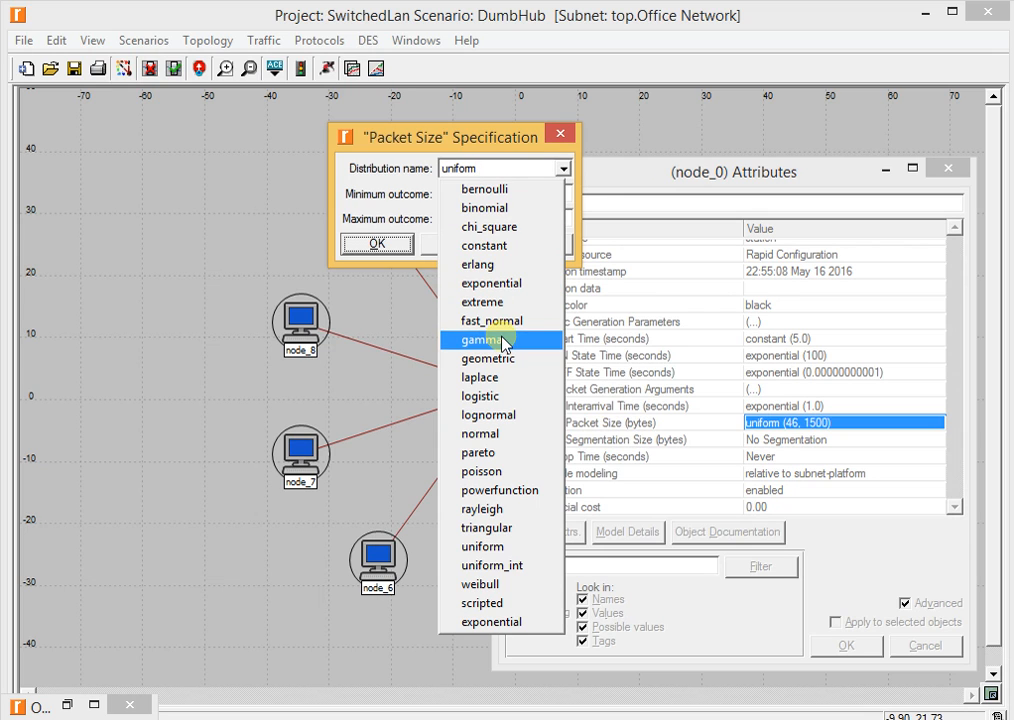
pyautogui.click(493, 245)
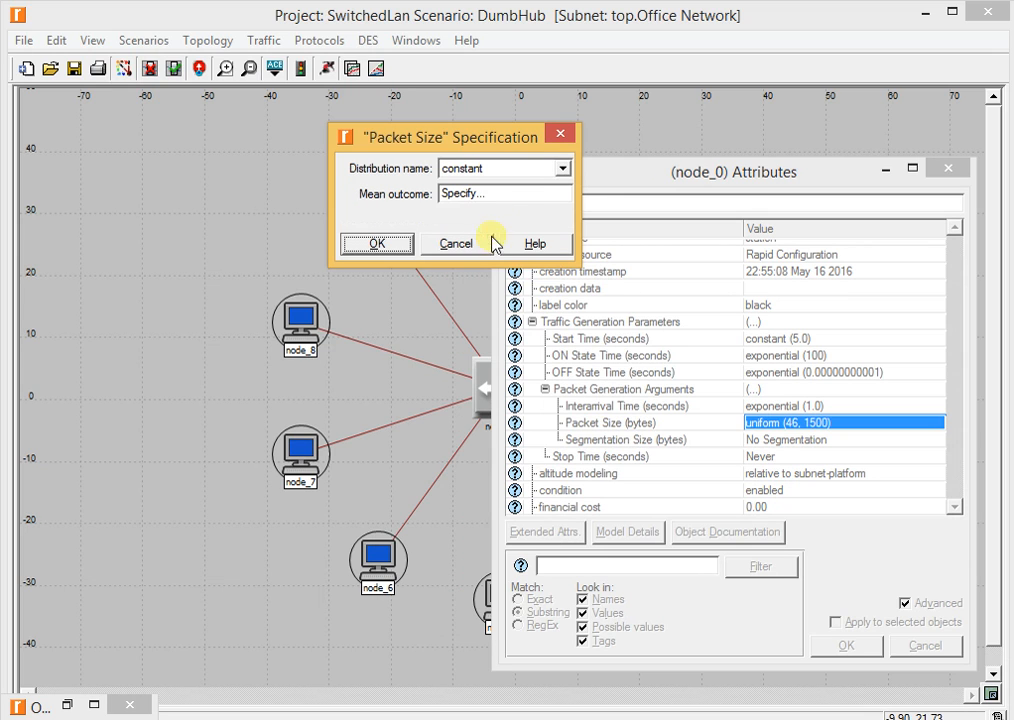
pyautogui.moveTo(516, 193); pyautogui.dragTo(430, 205)
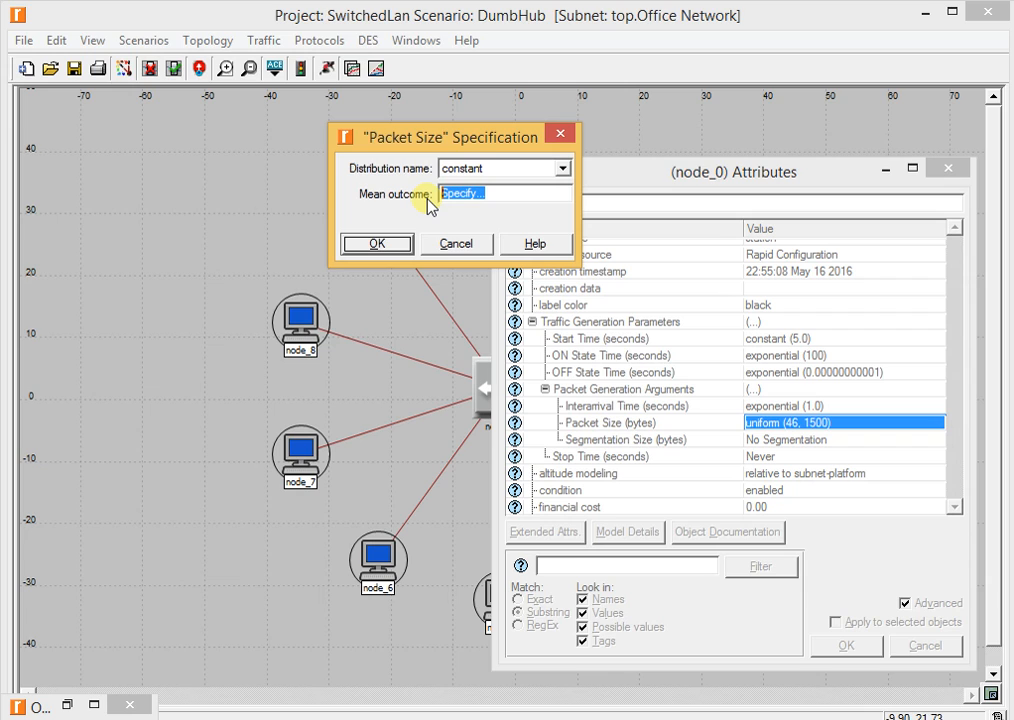
pyautogui.write('500')
pyautogui.press('Left')
pyautogui.write('1')
pyautogui.click(376, 247)
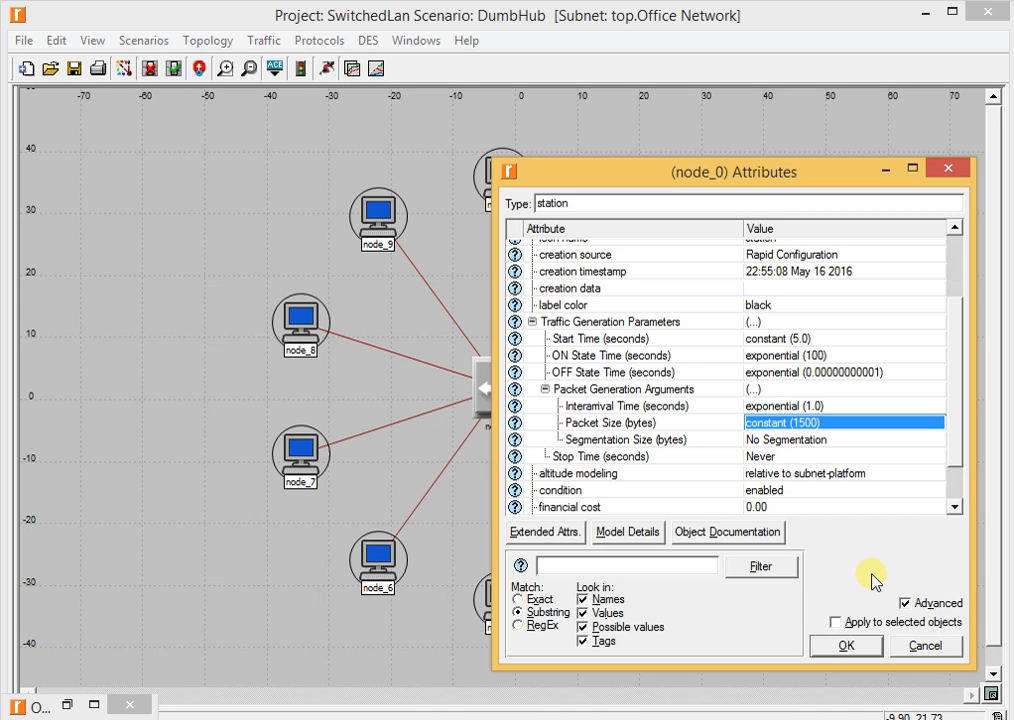
# Apply node_0's attribute changes to all the selected stations and clear the selection.
pyautogui.click(857, 628)
pyautogui.moveTo(720, 174); pyautogui.dragTo(834, 208)
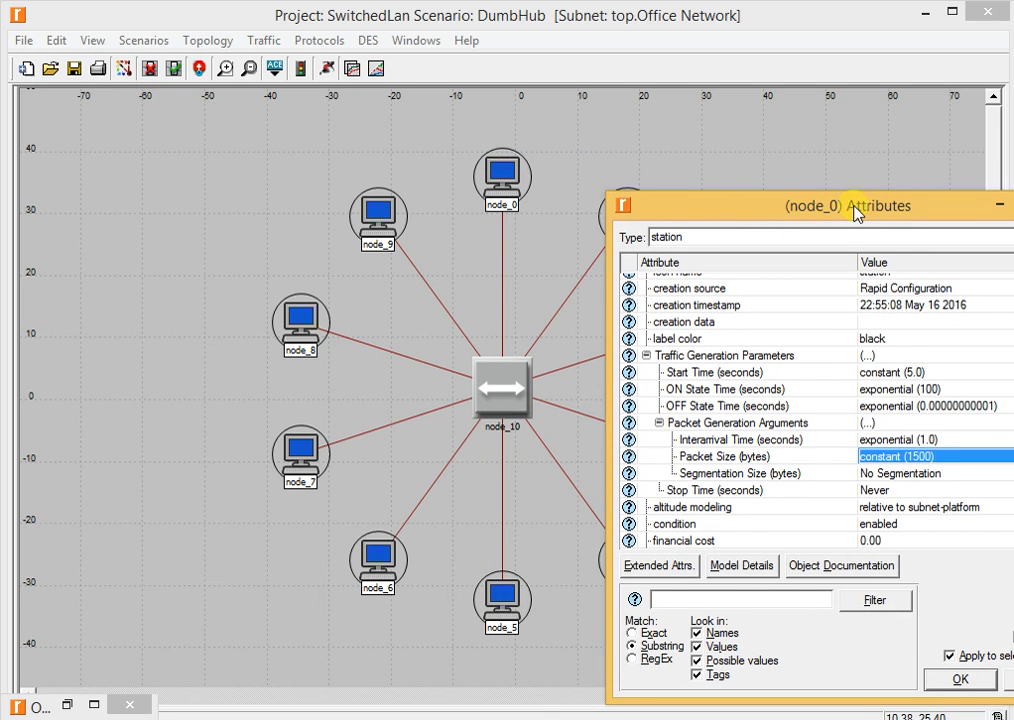
pyautogui.moveTo(856, 213); pyautogui.dragTo(743, 118)
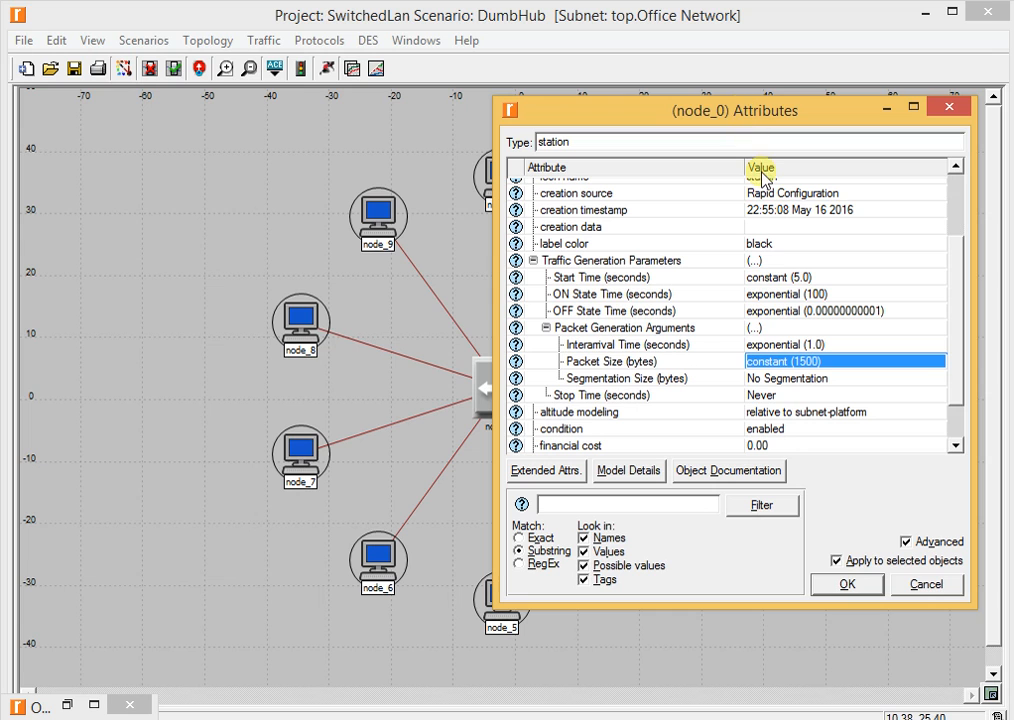
pyautogui.click(847, 588)
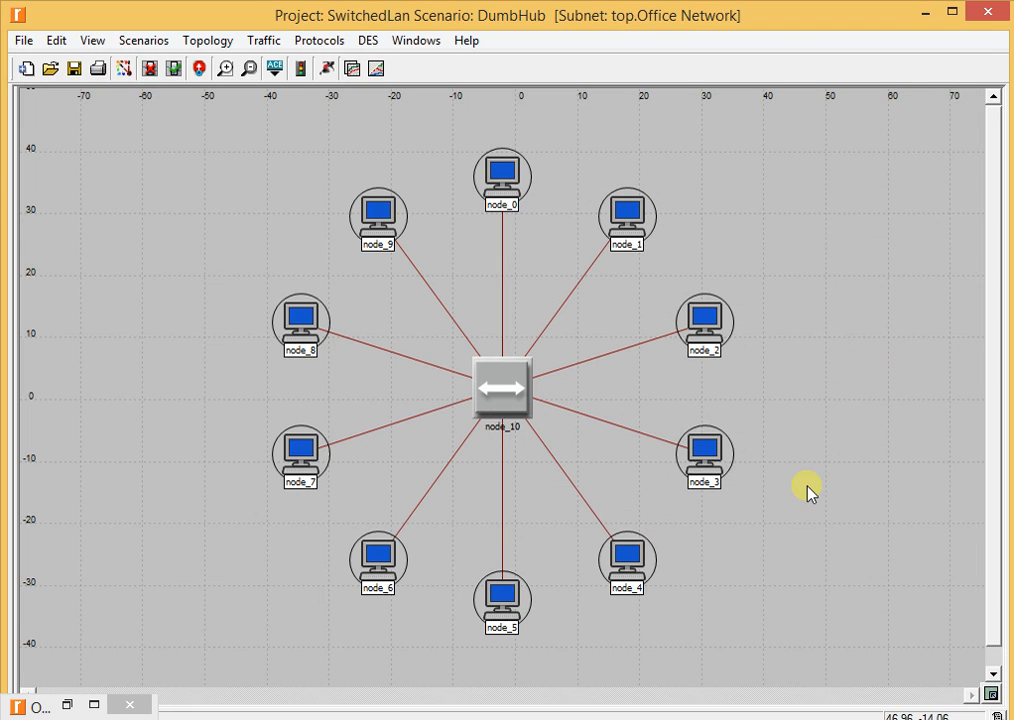
pyautogui.click(805, 485)
# Check node_4's Traffic Generation Parameters to verify the ON and OFF State Time settings.
pyautogui.rightClick(620, 575)
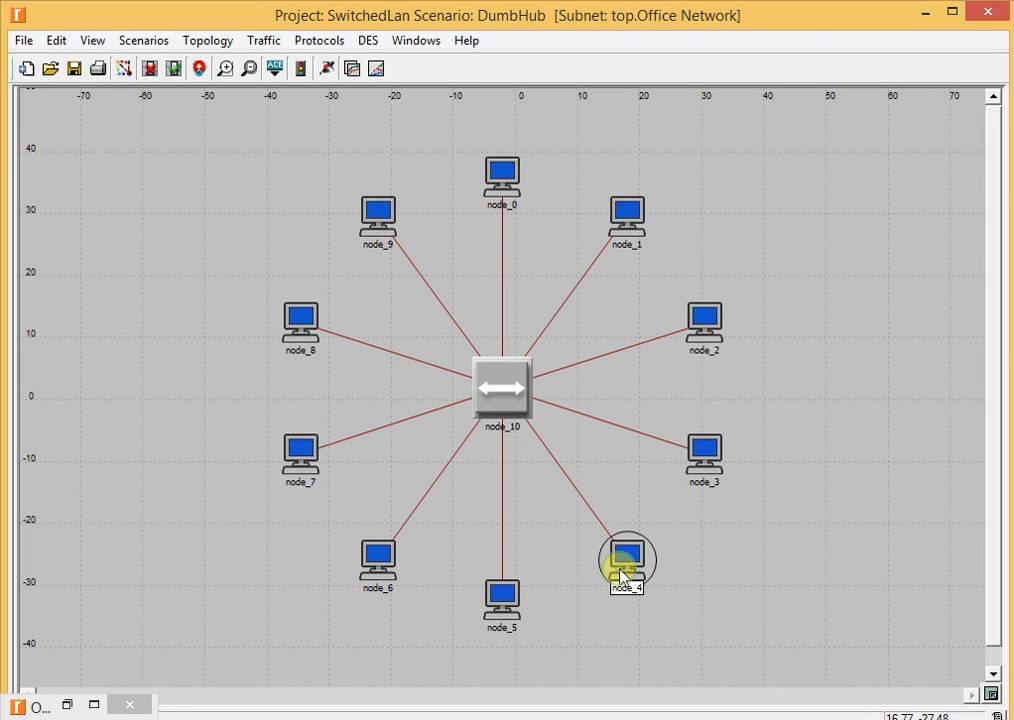
pyautogui.click(683, 254)
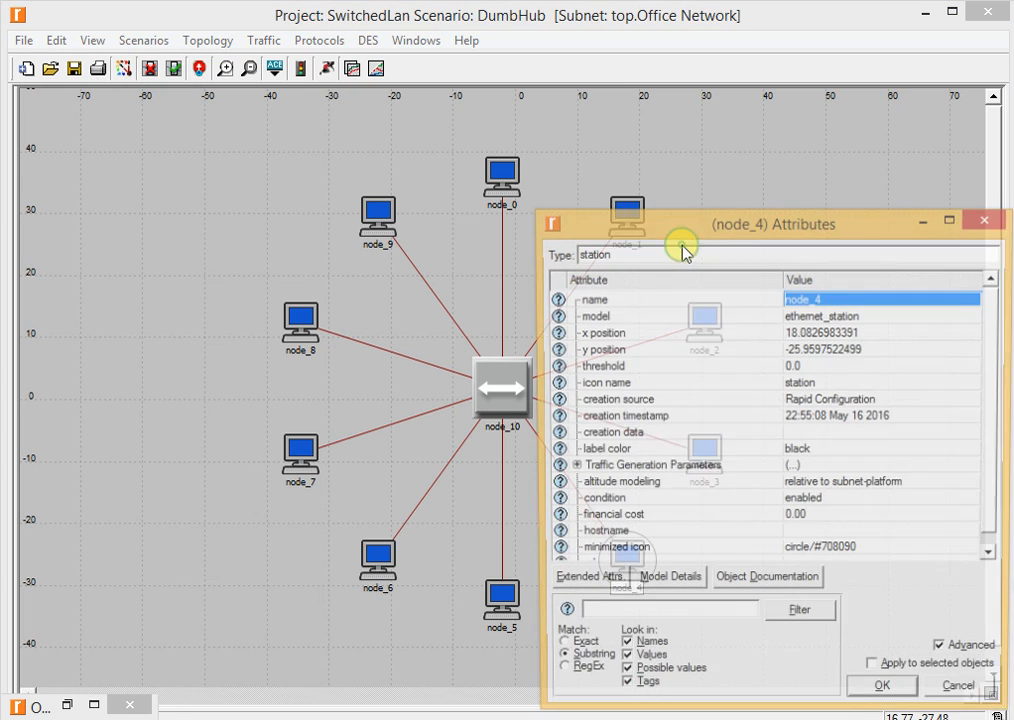
pyautogui.click(571, 468)
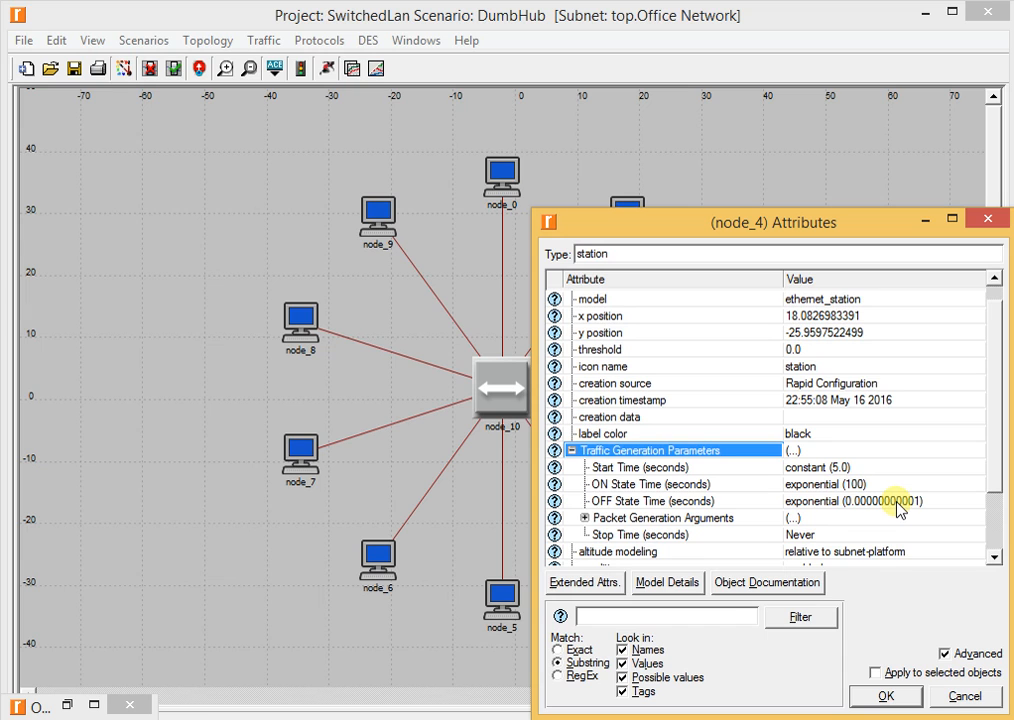
pyautogui.click(887, 694)
pyautogui.click(899, 552)
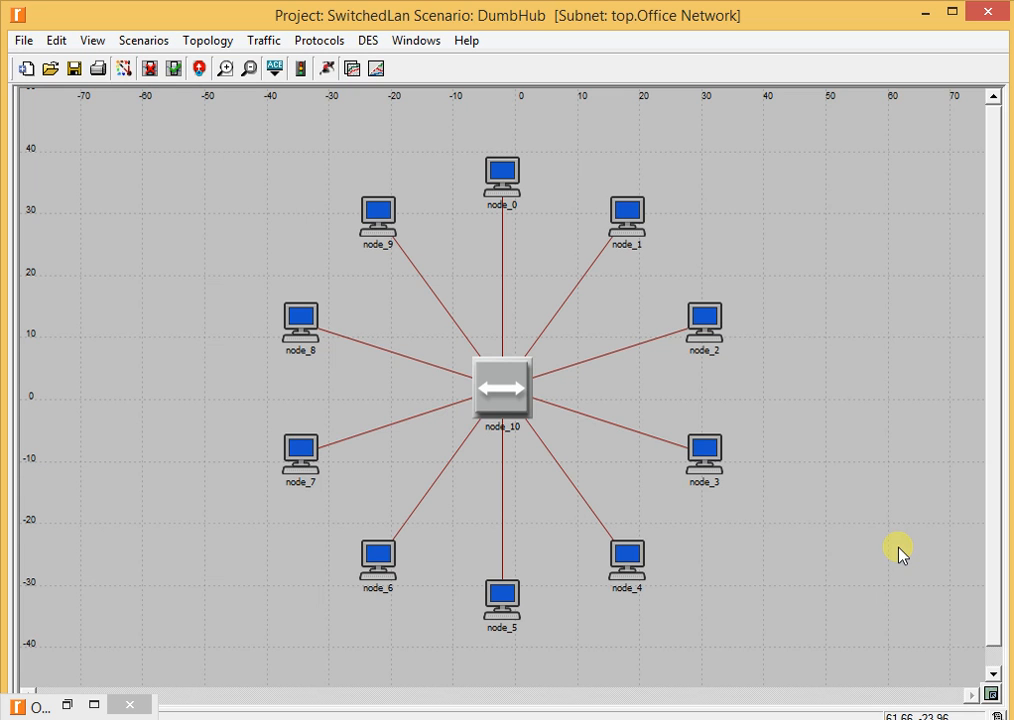
# Set the DES simulation duration to 2 minutes and apply it without running the simulation.
pyautogui.hotkey('ctrl', 'r')
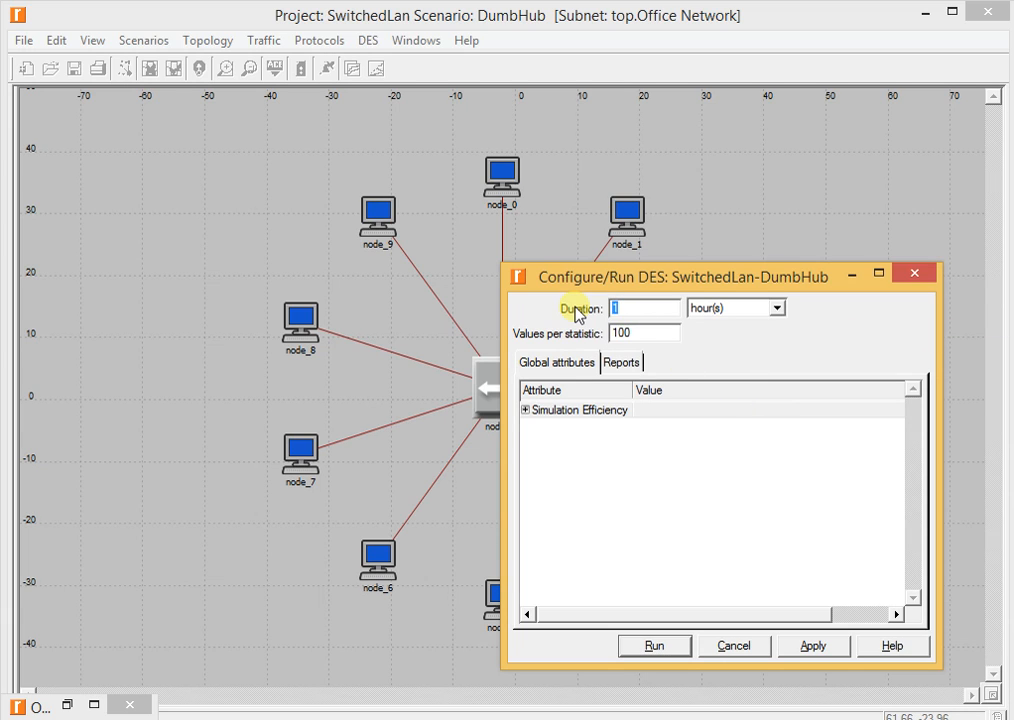
pyautogui.write('2')
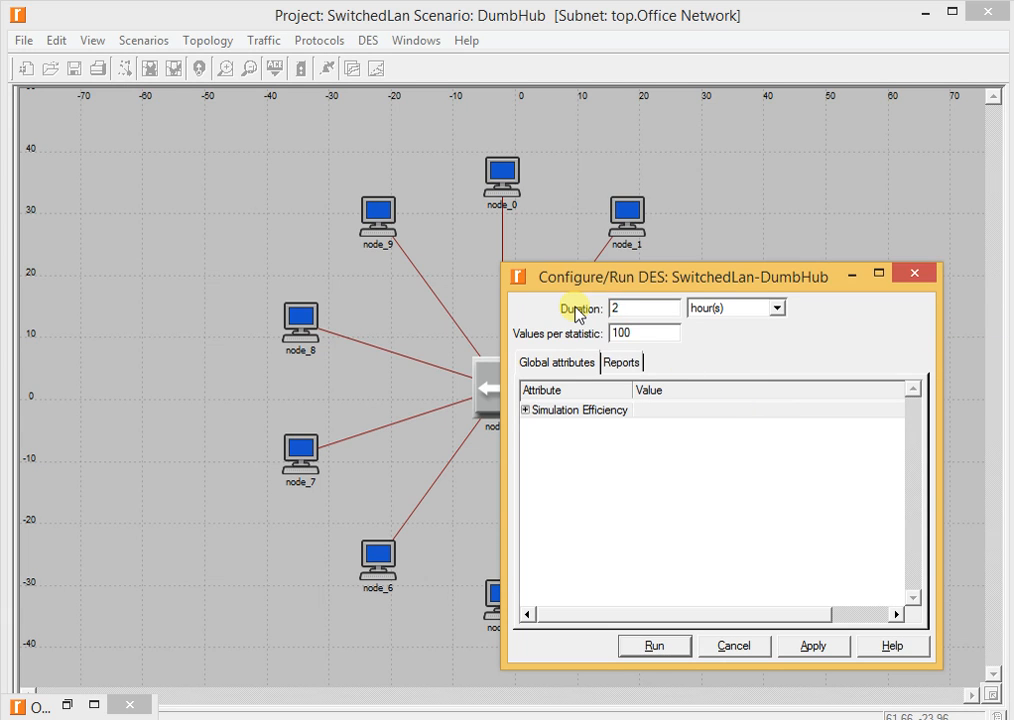
pyautogui.click(749, 309)
pyautogui.click(747, 385)
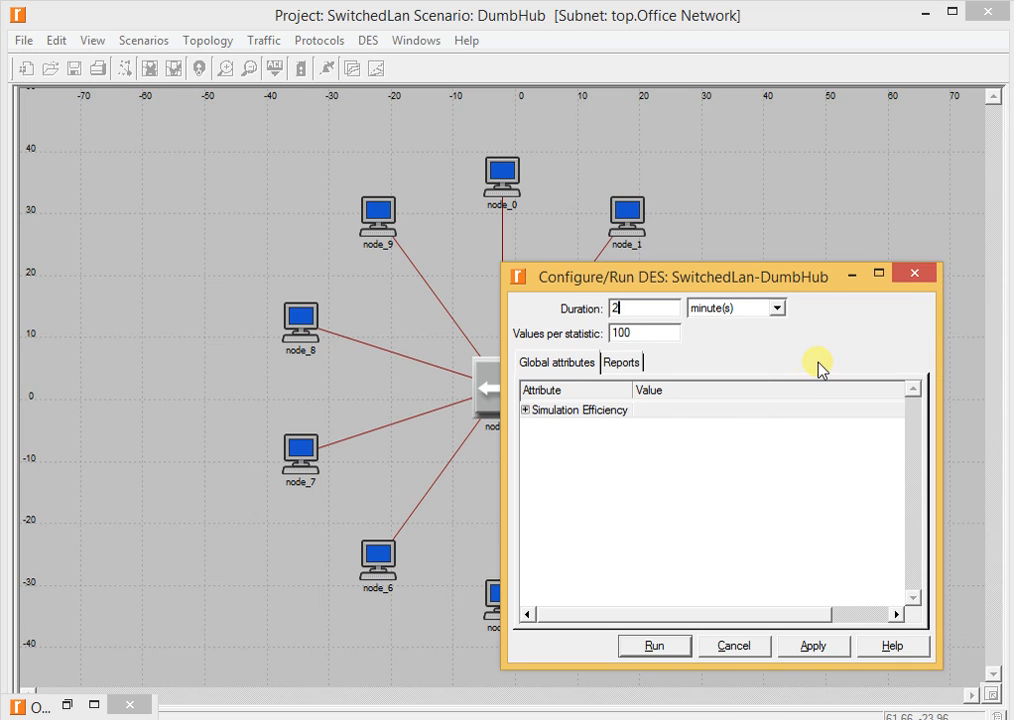
pyautogui.click(807, 646)
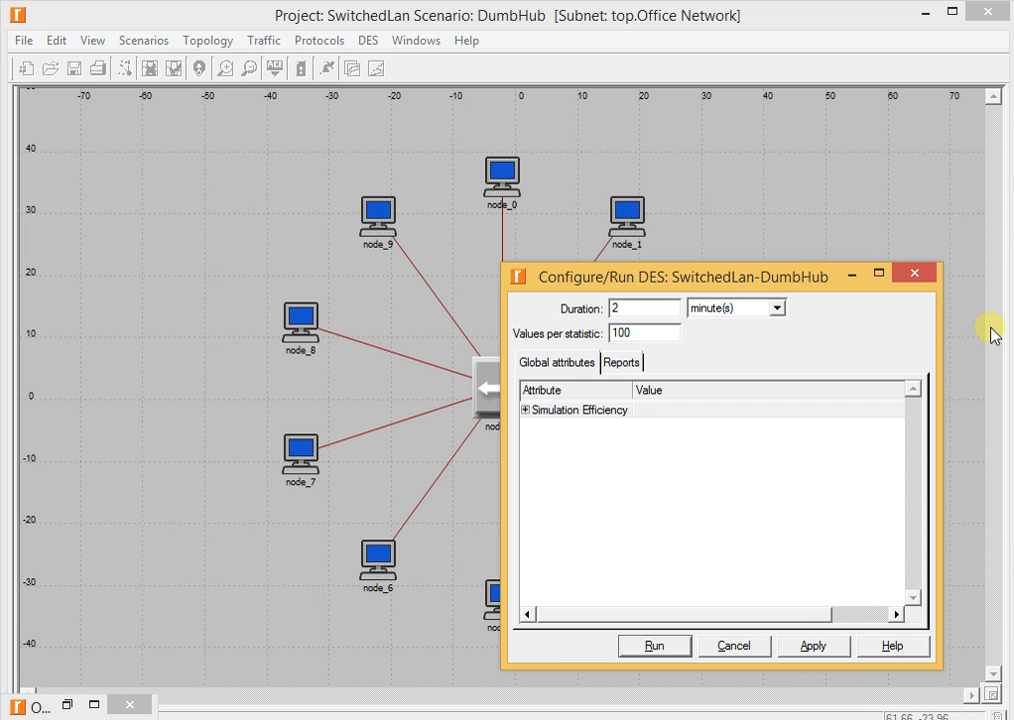
pyautogui.click(914, 273)
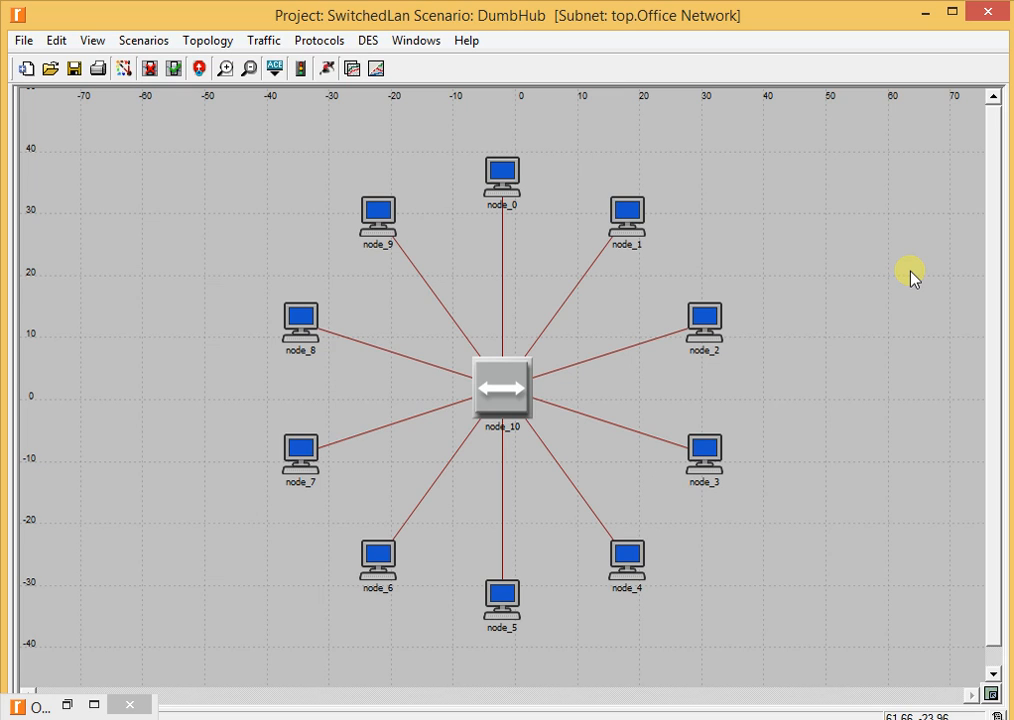
# Rename the star's center node as Hub 1.
pyautogui.rightClick(513, 377)
pyautogui.click(545, 402)
pyautogui.press('BackSpace')
pyautogui.write('Hub')
pyautogui.press('Return')
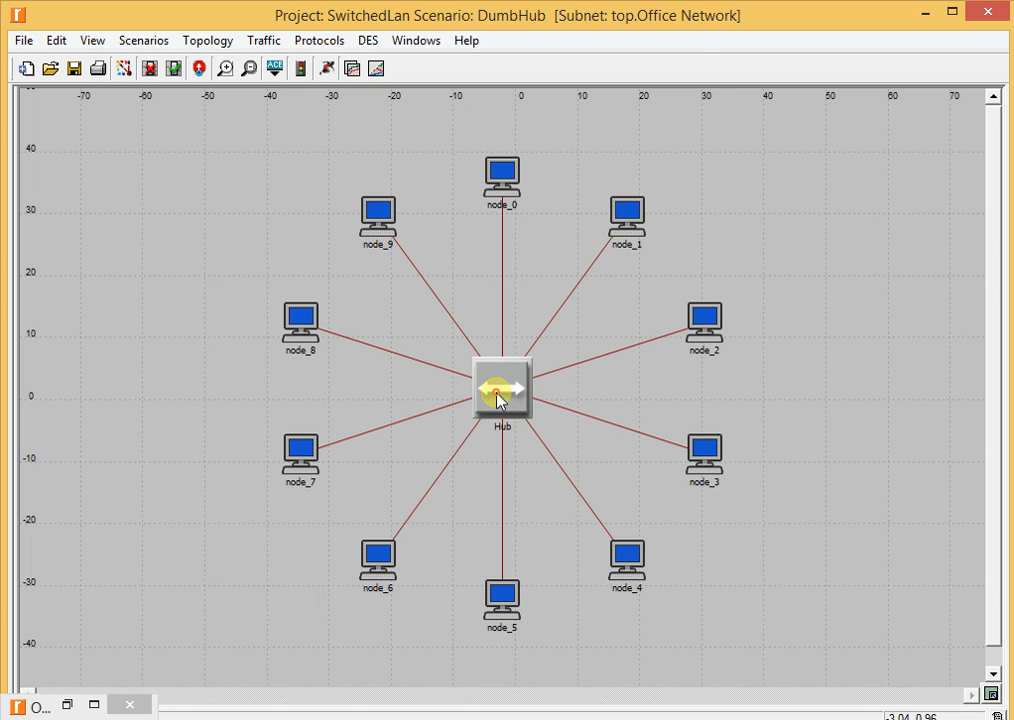
pyautogui.rightClick(500, 393)
pyautogui.click(551, 78)
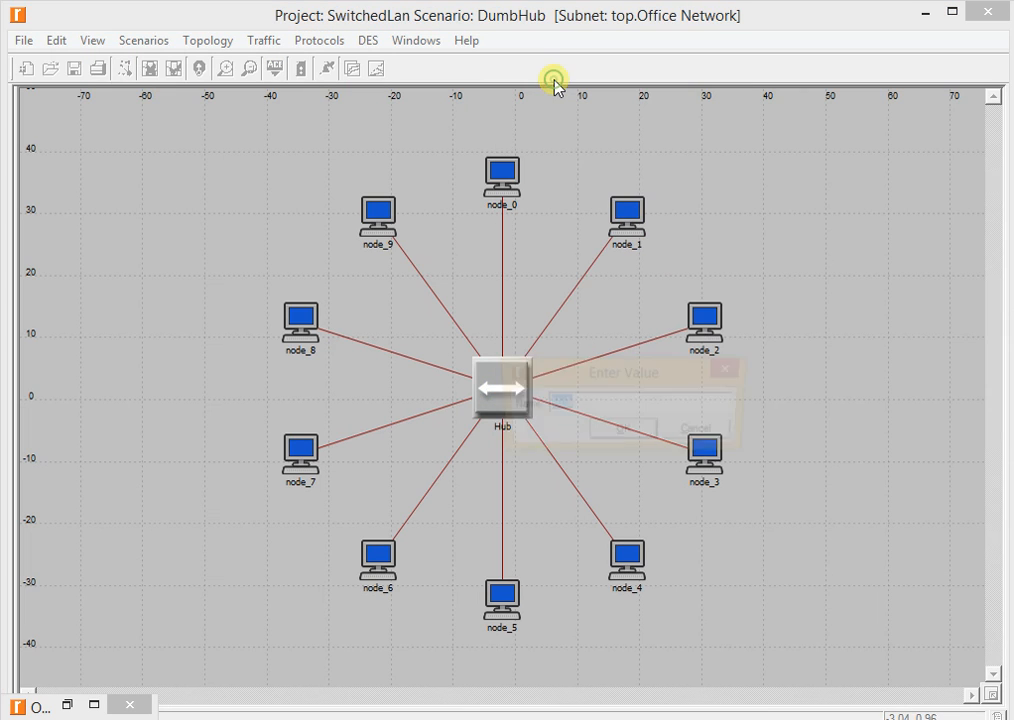
pyautogui.write('1')
pyautogui.press('Return')
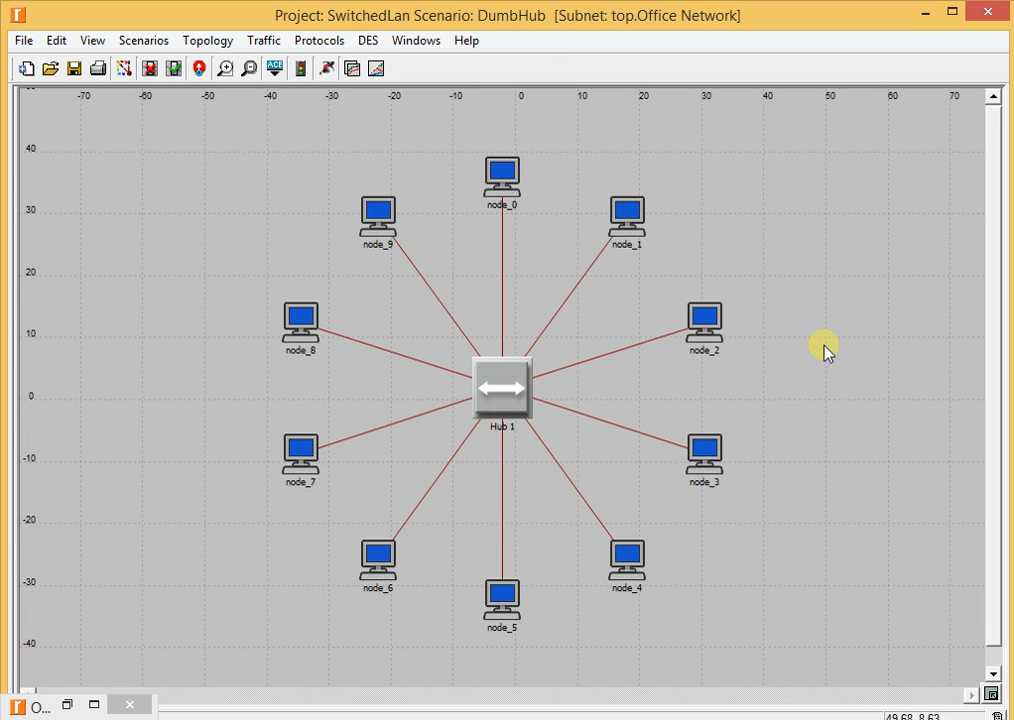
# Choose the global statistics Ethernet Delay (sec), Traffic Sink Traffic Received (packets/sec) and Traffic Source Traffic Sent (packets/sec) for collection.
pyautogui.rightClick(800, 311)
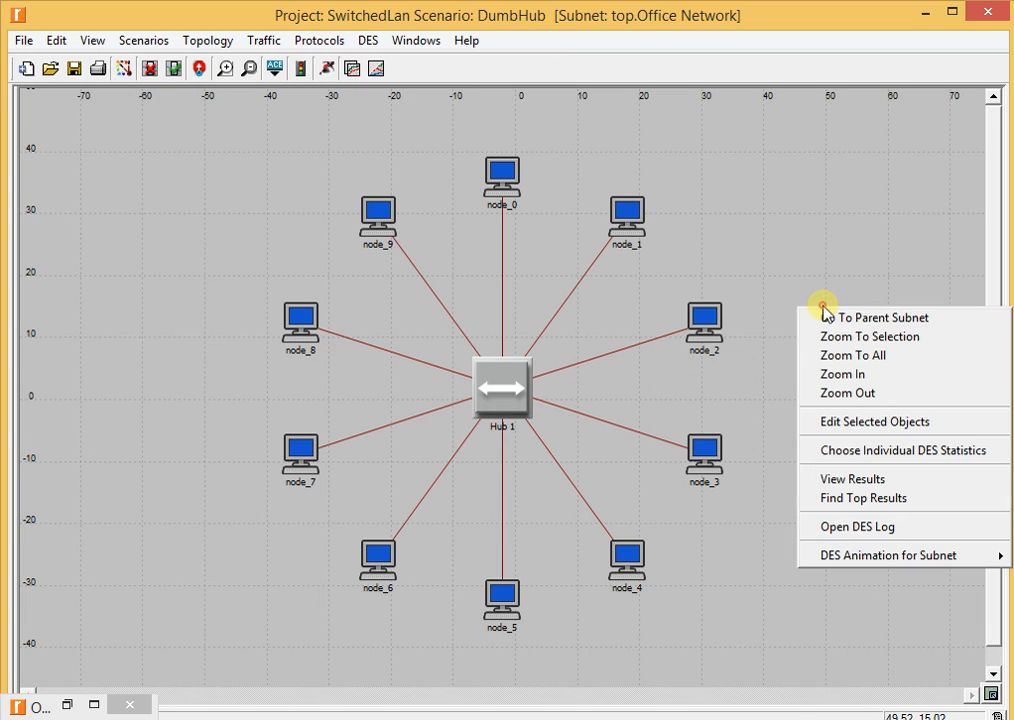
pyautogui.click(910, 452)
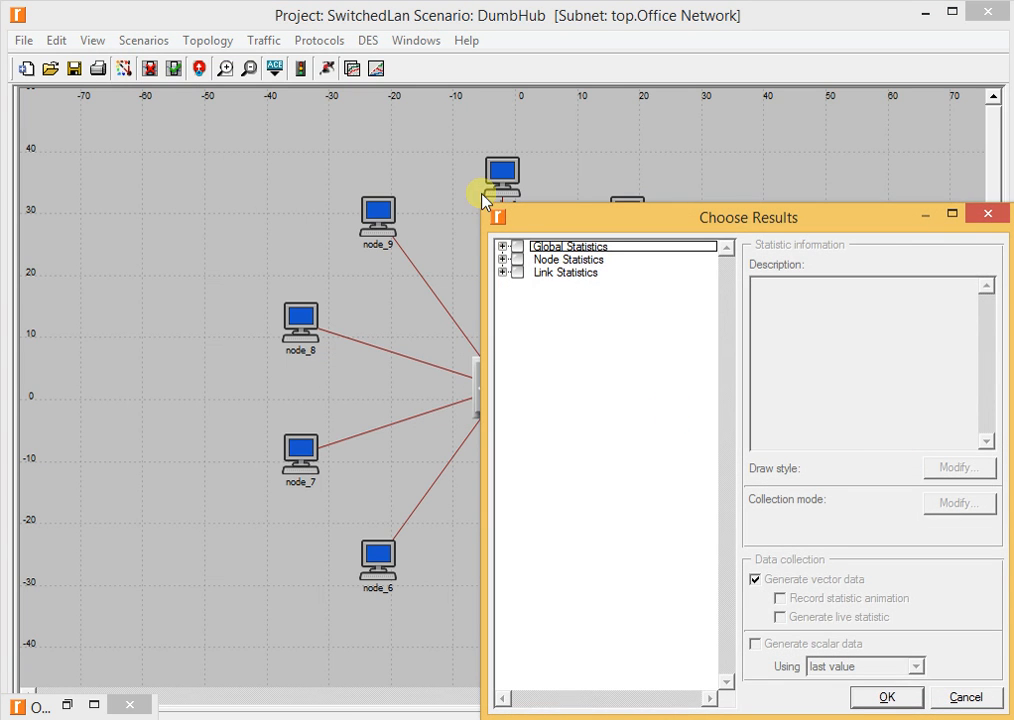
pyautogui.click(503, 246)
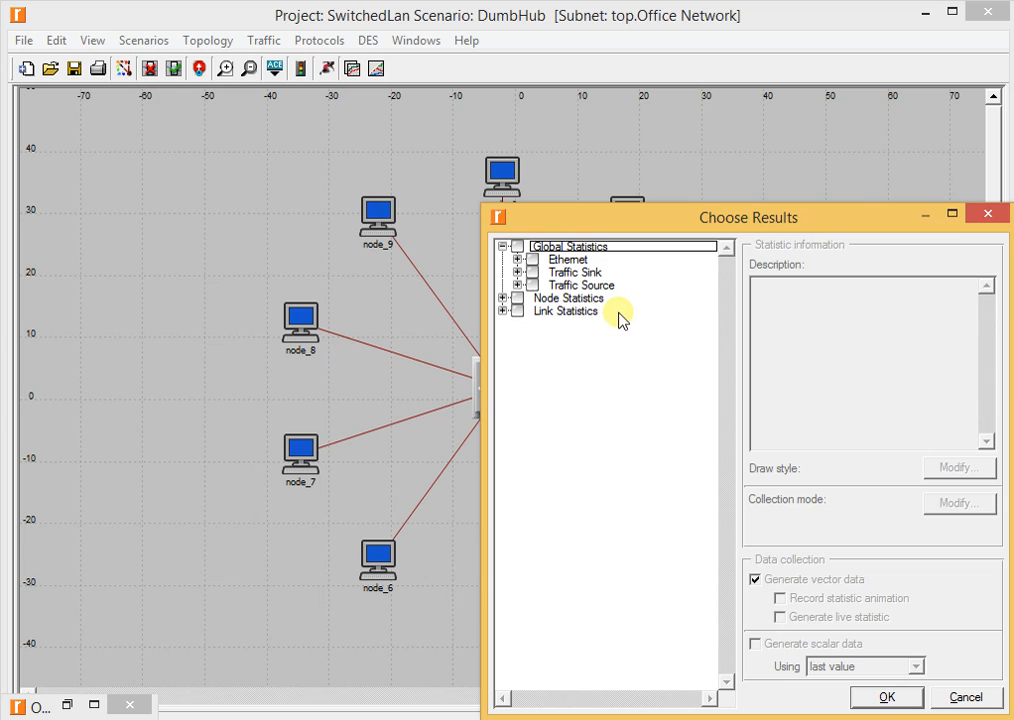
pyautogui.click(517, 260)
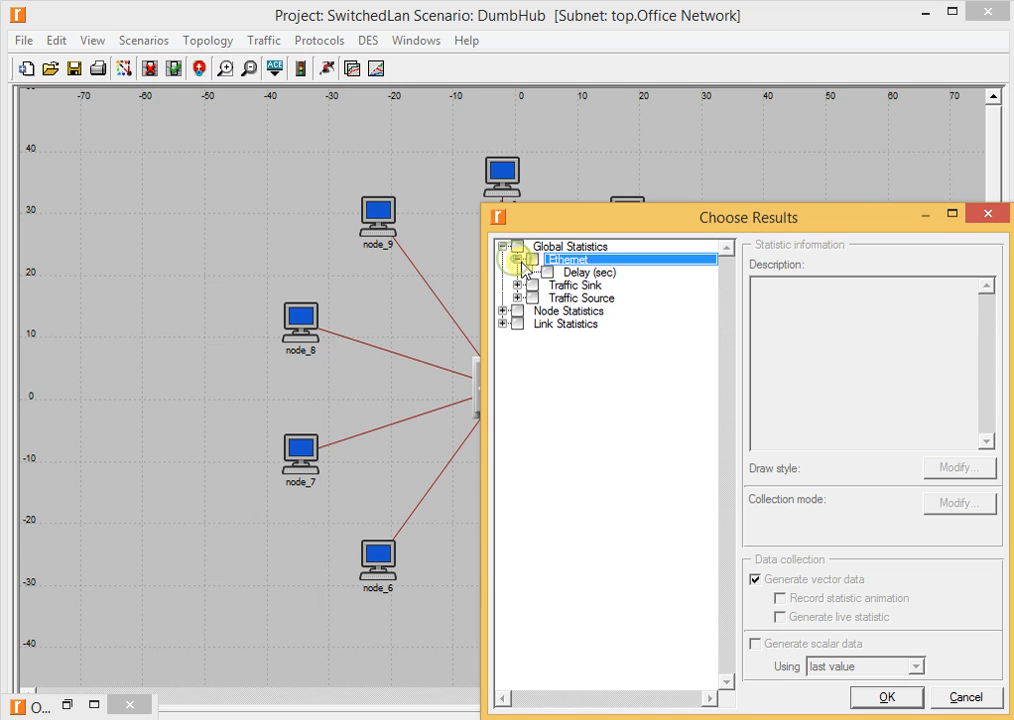
pyautogui.click(546, 272)
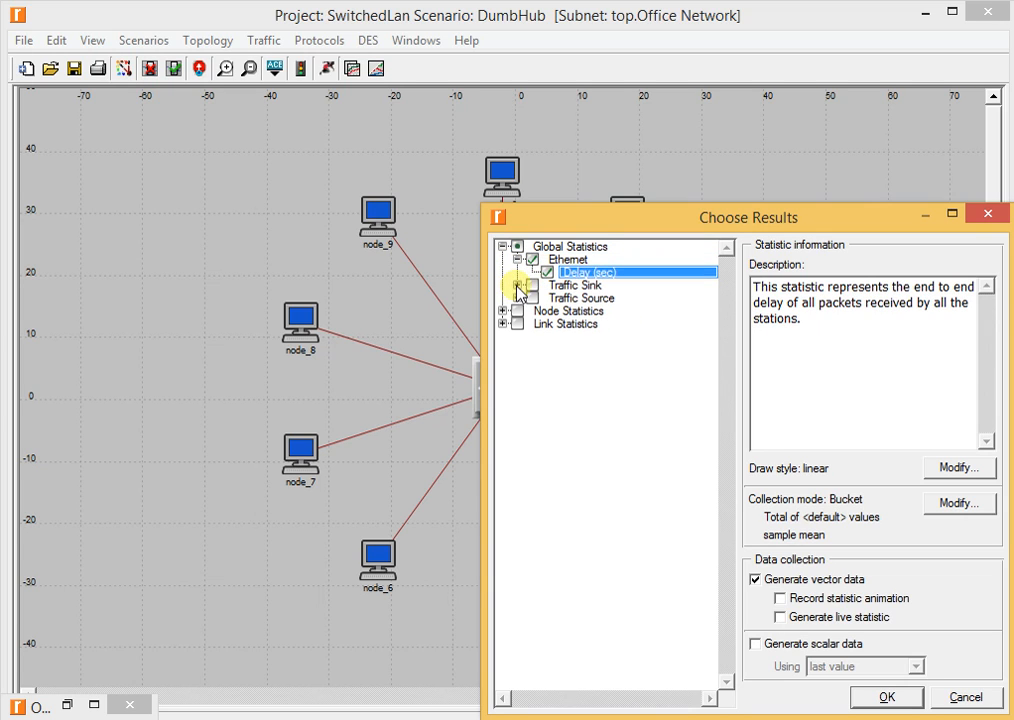
pyautogui.click(517, 285)
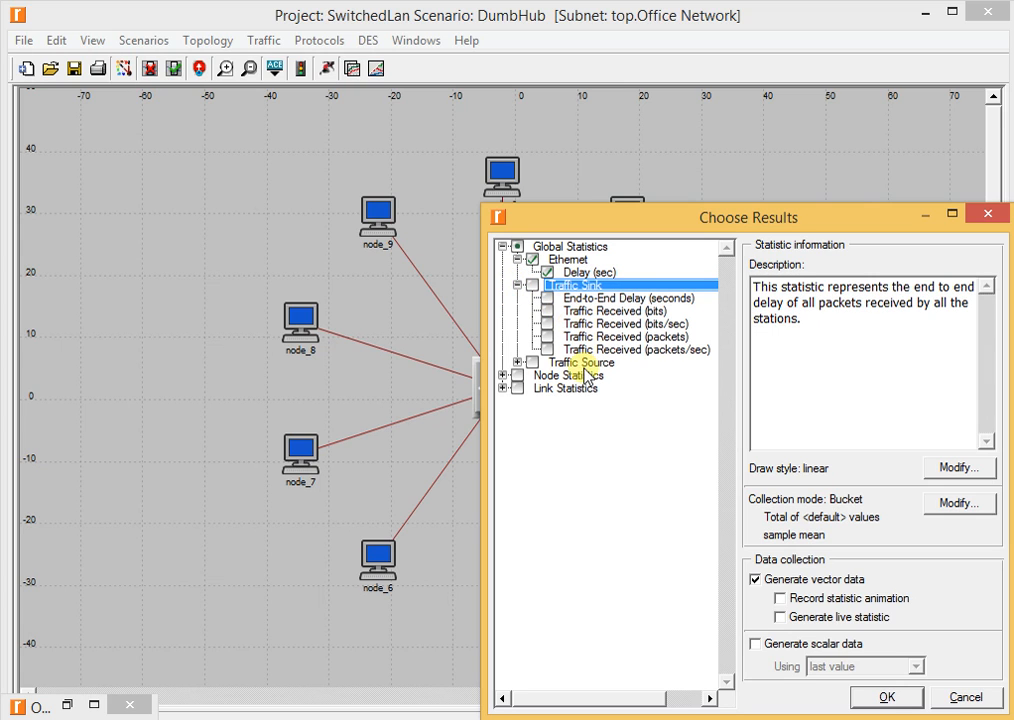
pyautogui.click(548, 350)
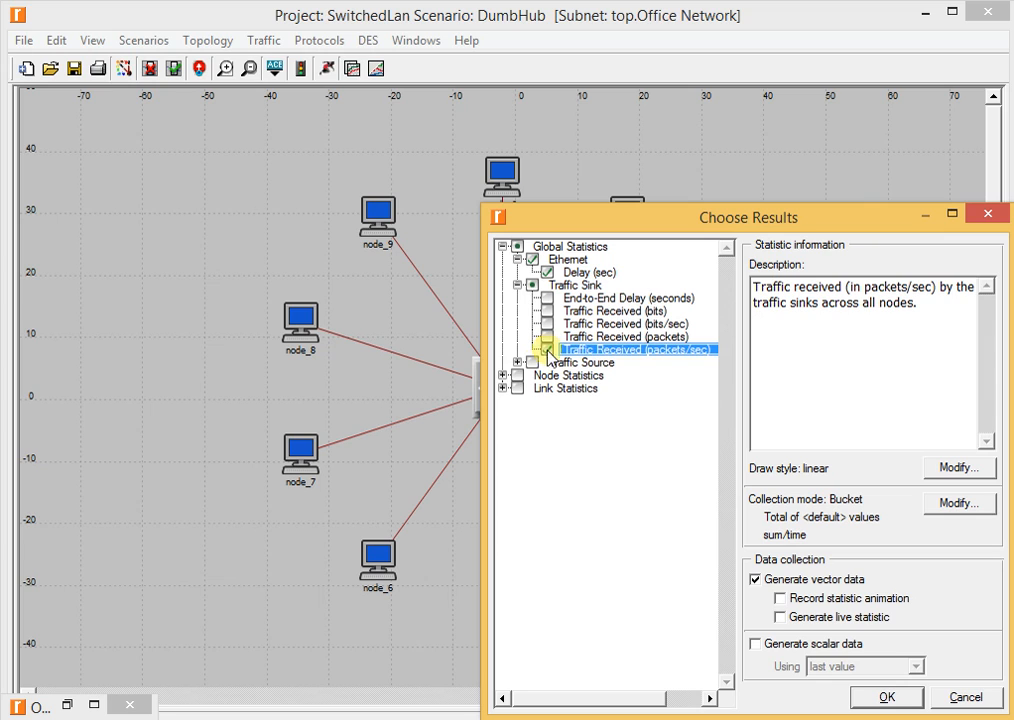
pyautogui.click(517, 363)
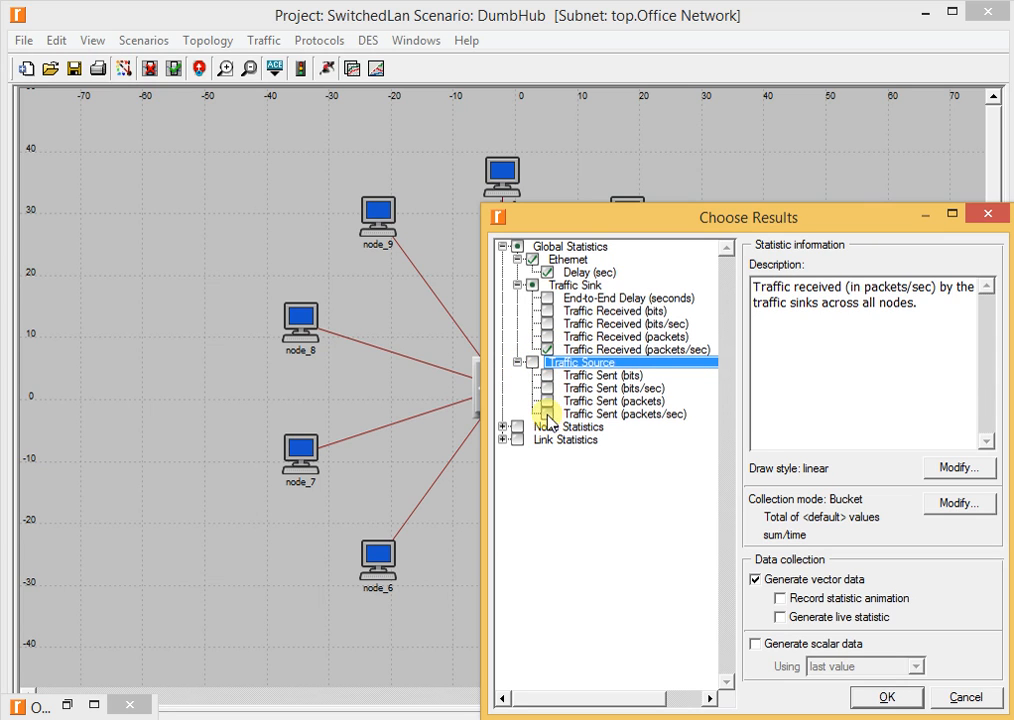
pyautogui.click(548, 414)
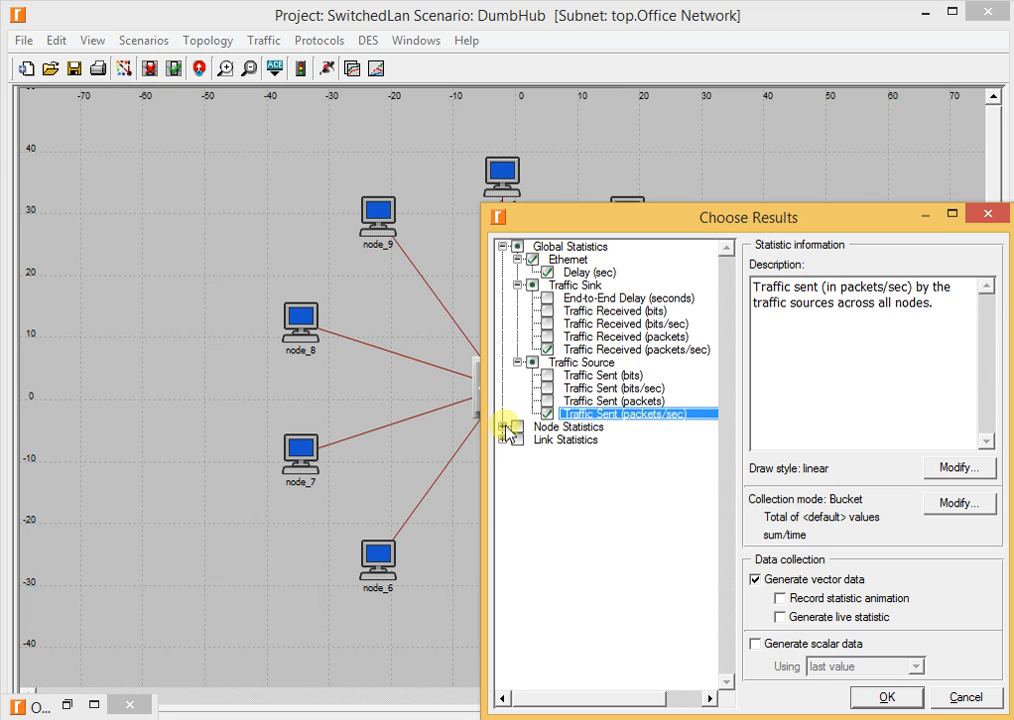
# Add the Ethernet Collision Count node statistic, accept the statistic choices and save the project.
pyautogui.click(504, 428)
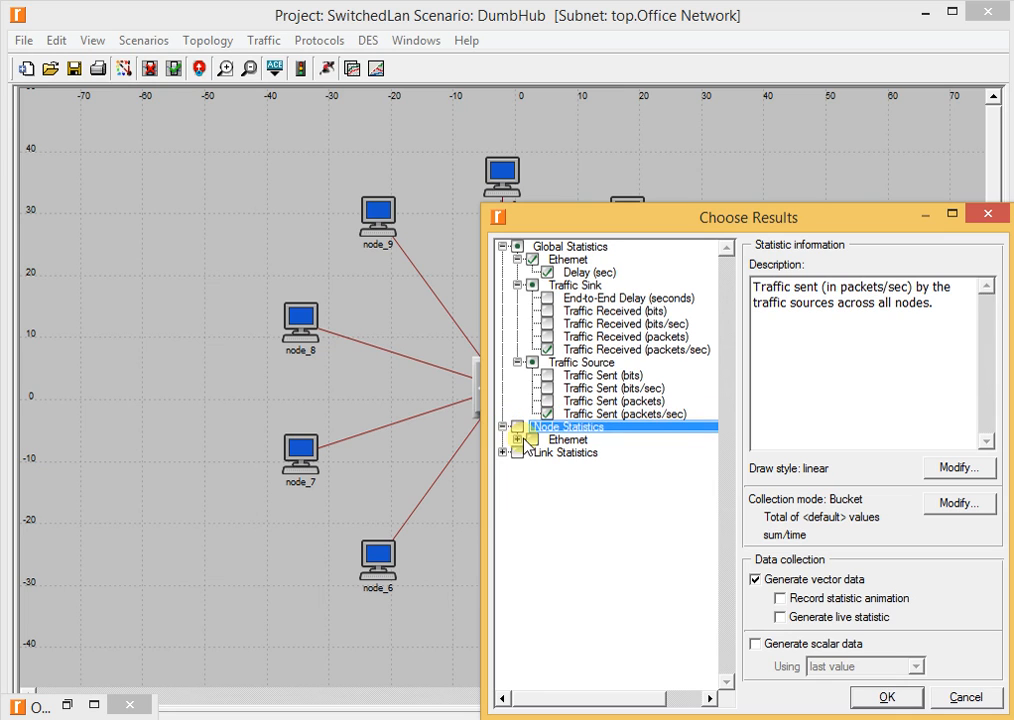
pyautogui.click(517, 439)
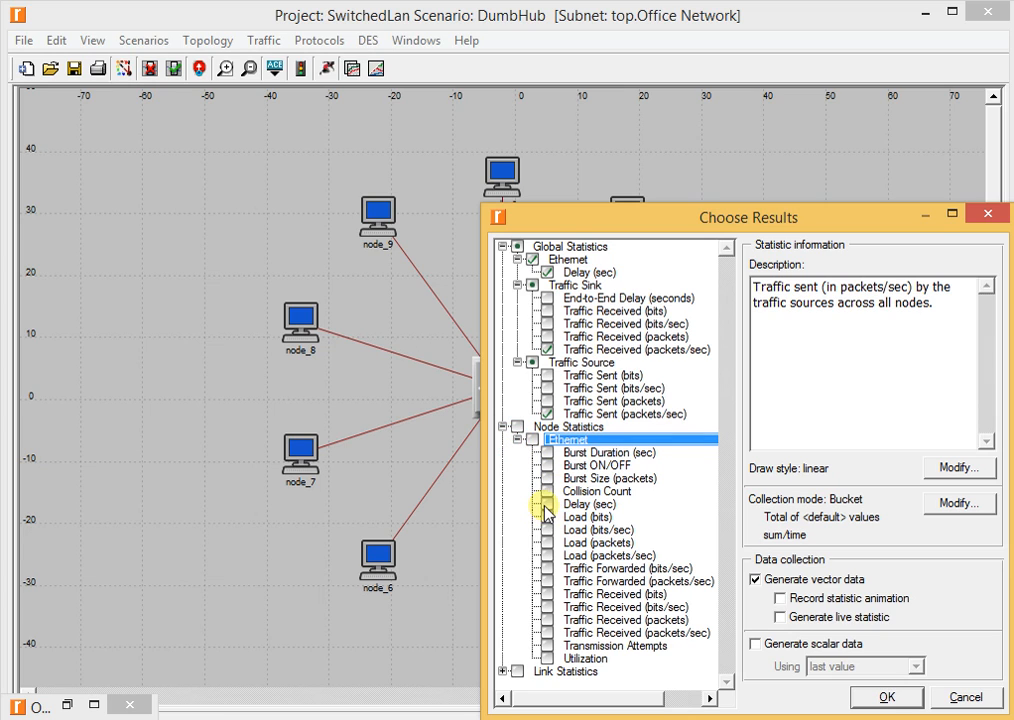
pyautogui.click(545, 492)
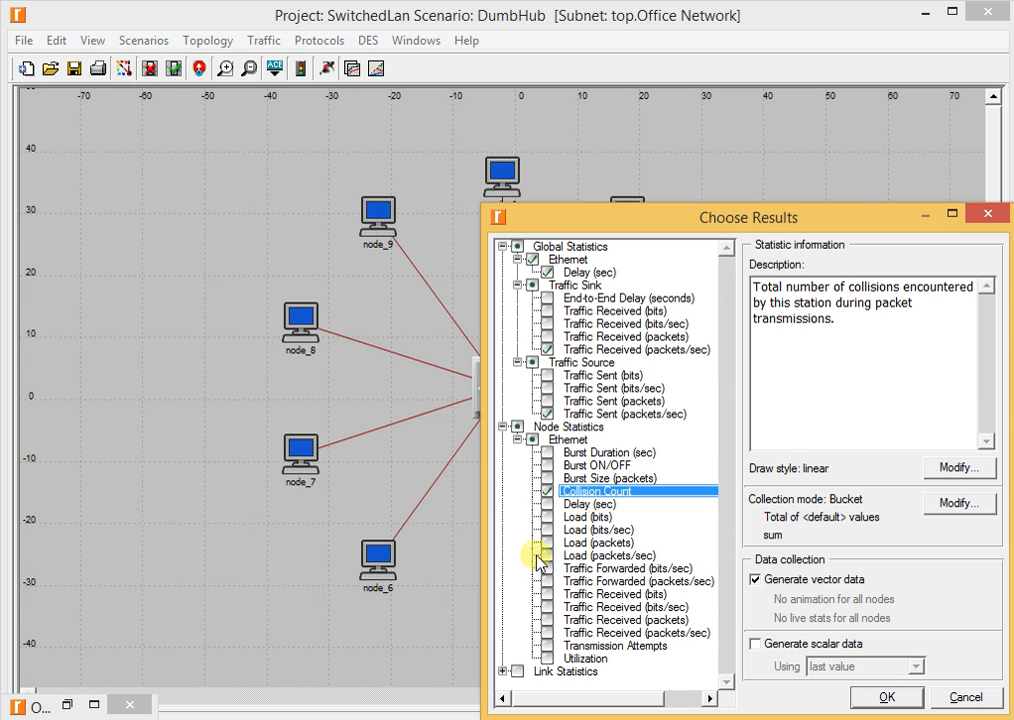
pyautogui.moveTo(549, 516)
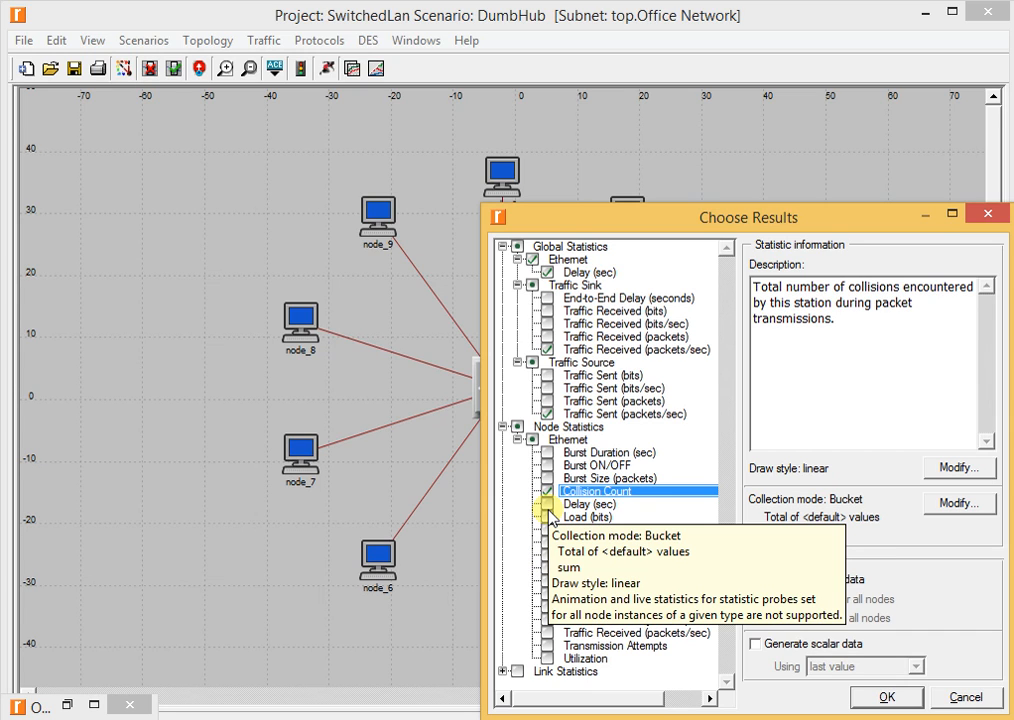
pyautogui.click(882, 698)
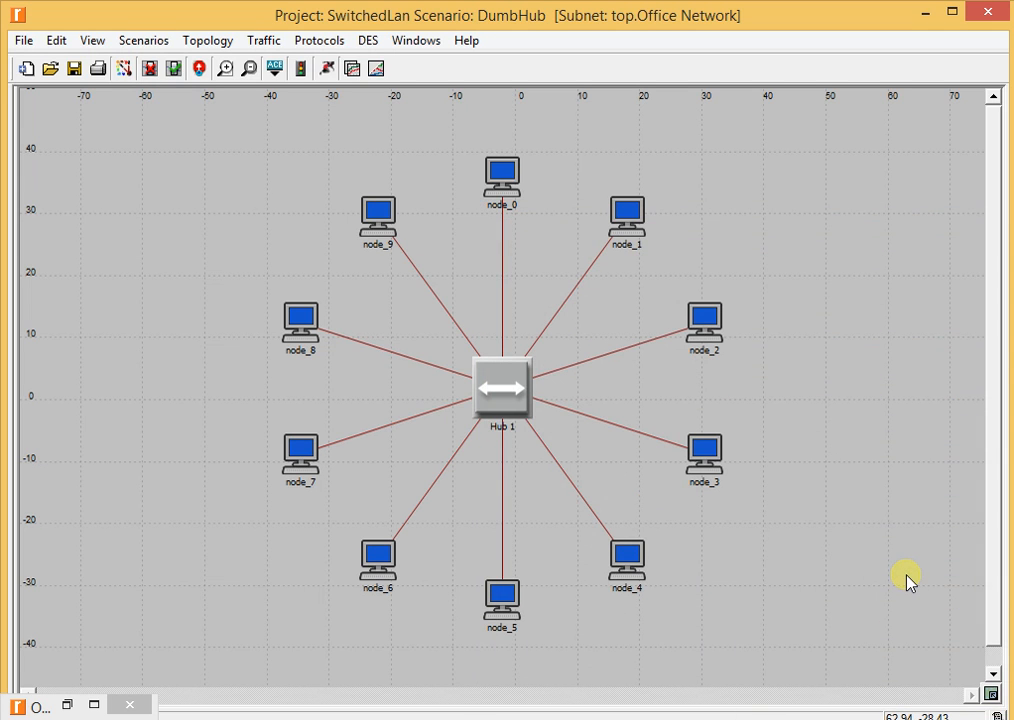
pyautogui.hotkey('ctrl', 's')
pyautogui.press('Return')
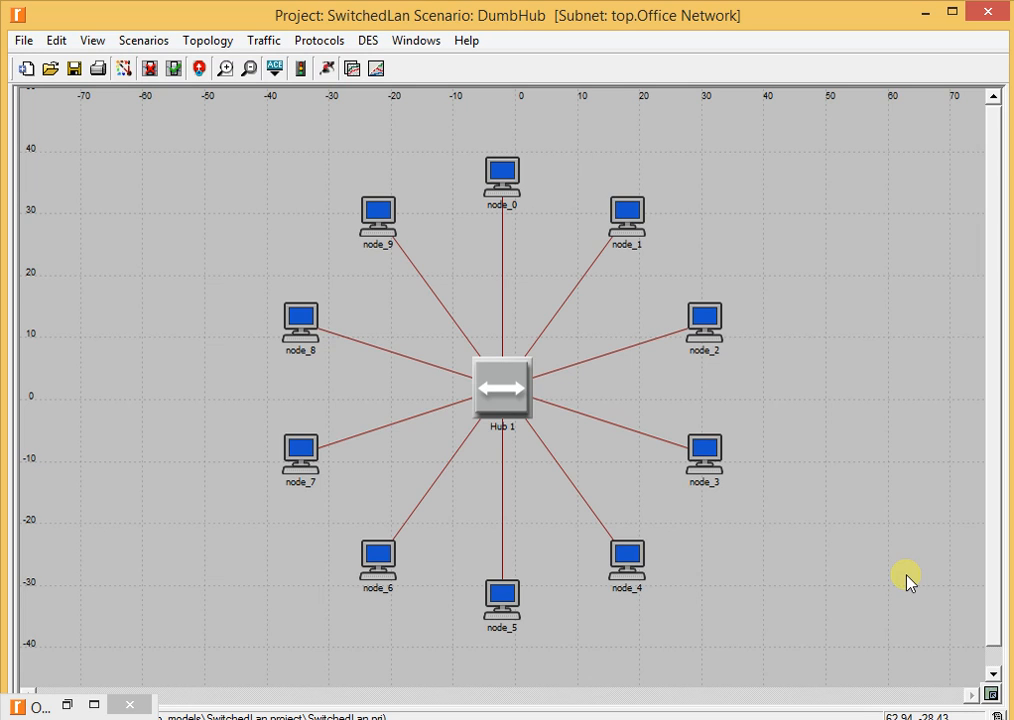
# Duplicate the DumbHub scenario under the name OptimizedNetwork.
pyautogui.click(154, 43)
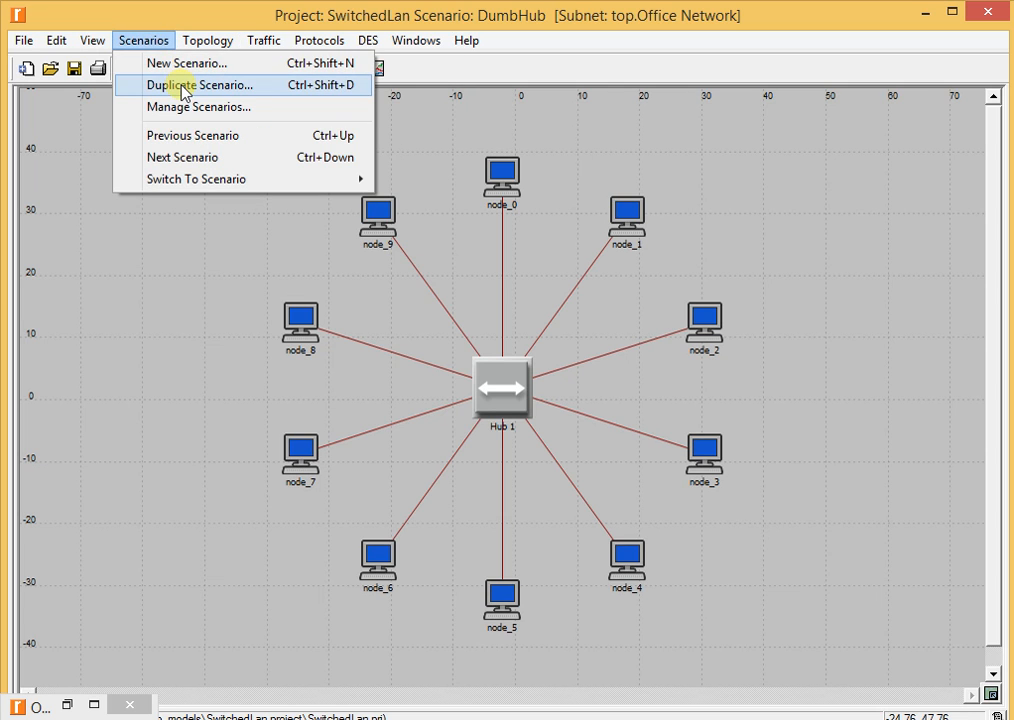
pyautogui.moveTo(319, 40)
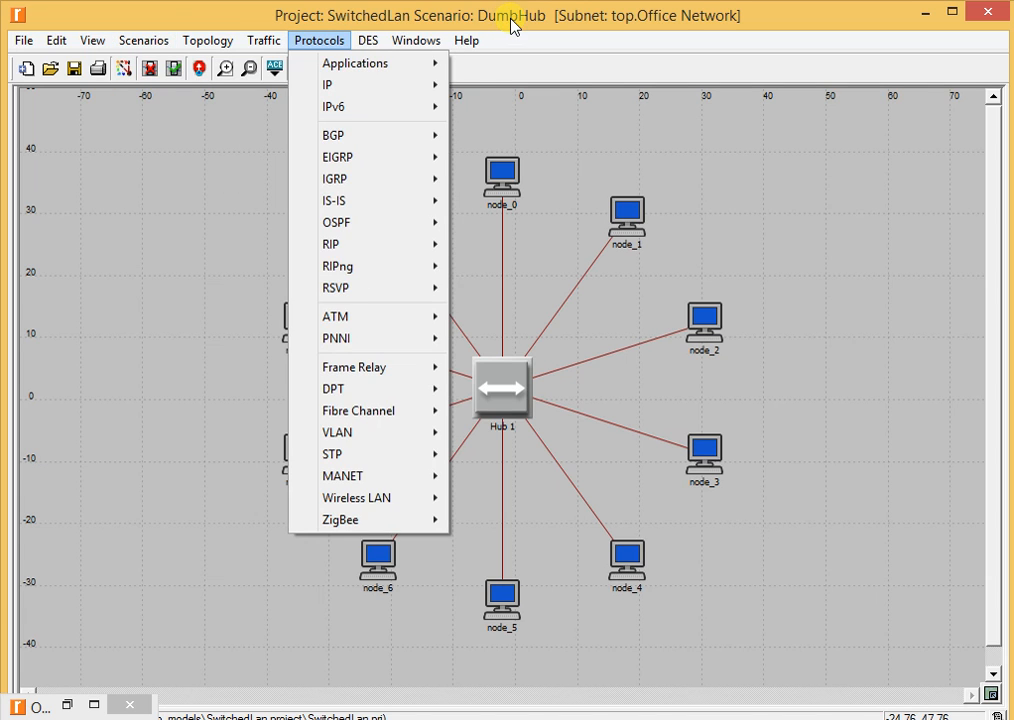
pyautogui.moveTo(149, 40)
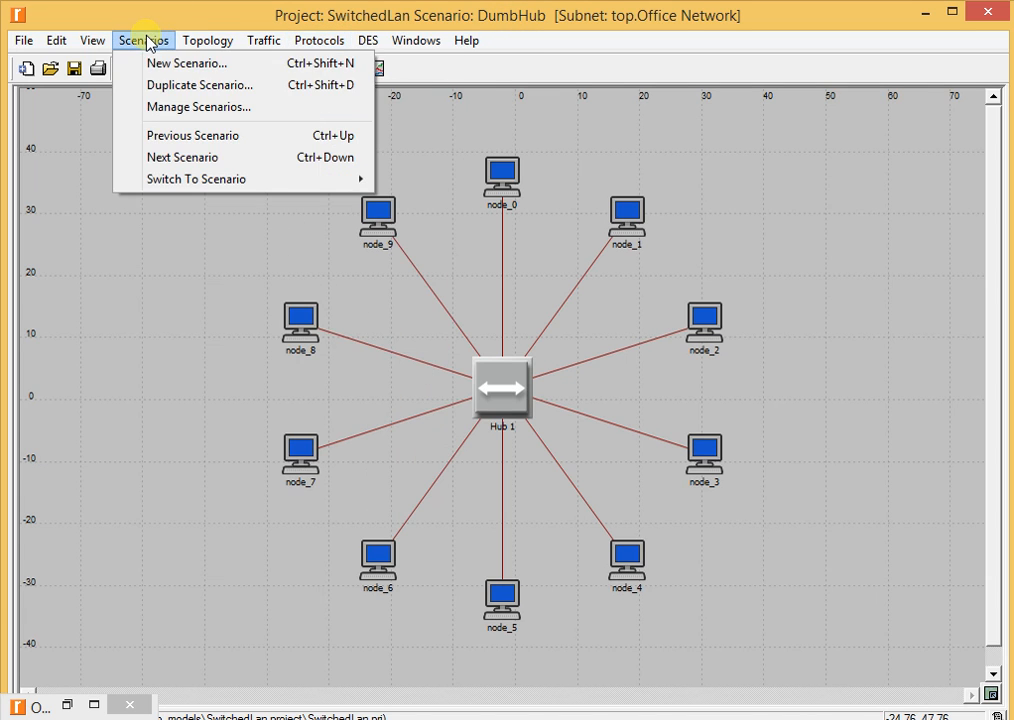
pyautogui.click(180, 88)
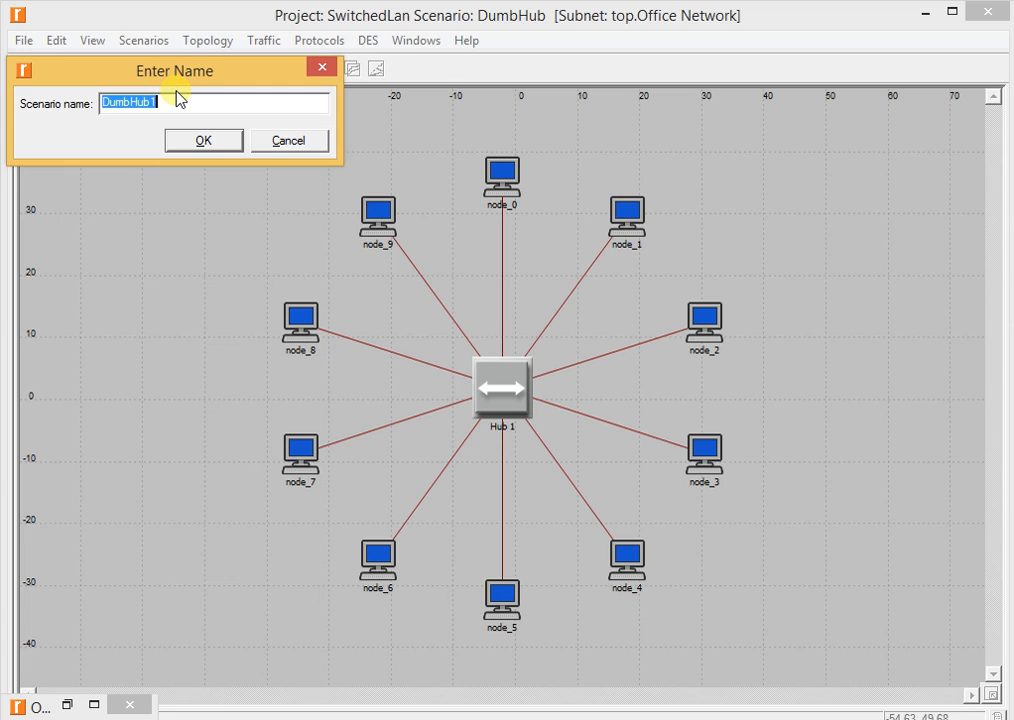
pyautogui.write('Optimi')
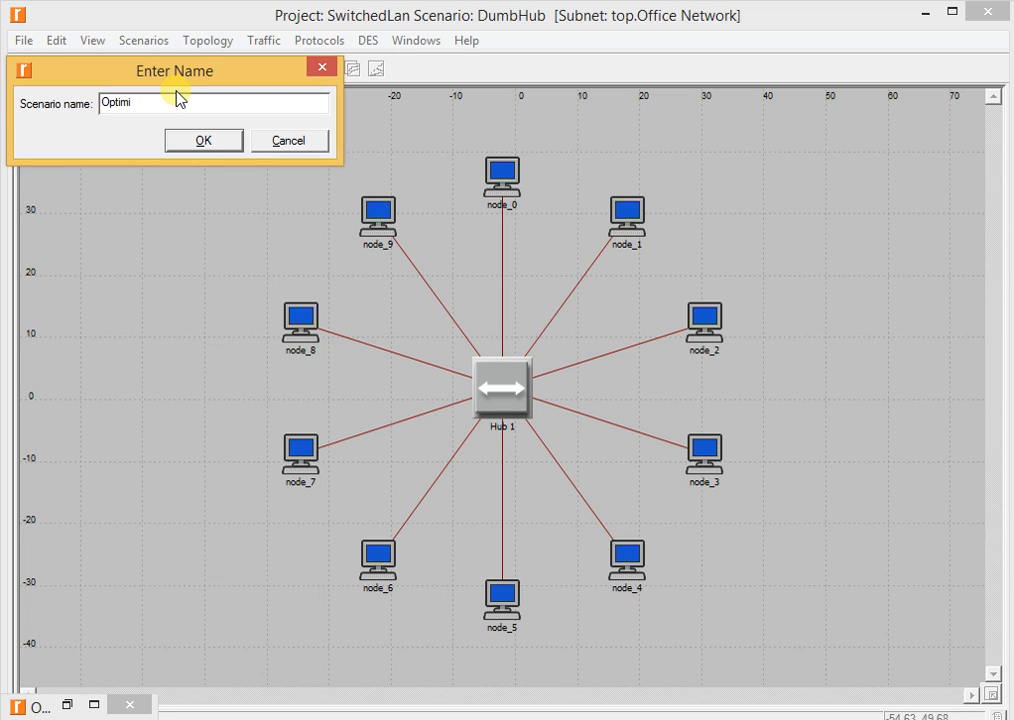
pyautogui.write('zedNetwork')
pyautogui.click(191, 147)
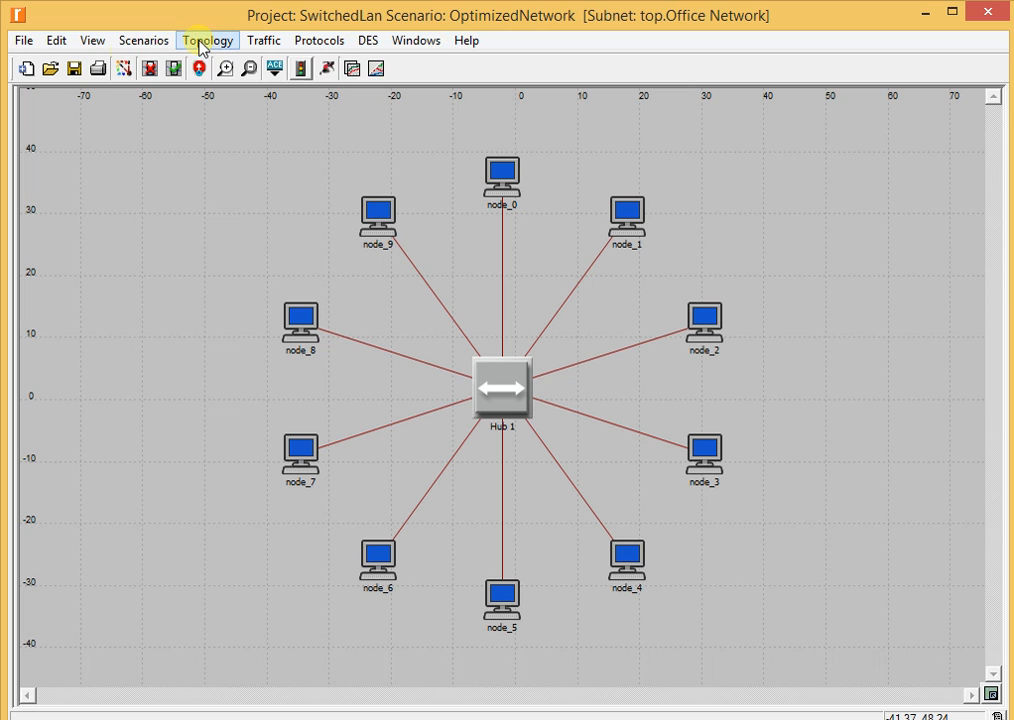
# Switch back to the DumbHub scenario to view it, and return to OptimizedNetwork.
pyautogui.click(143, 42)
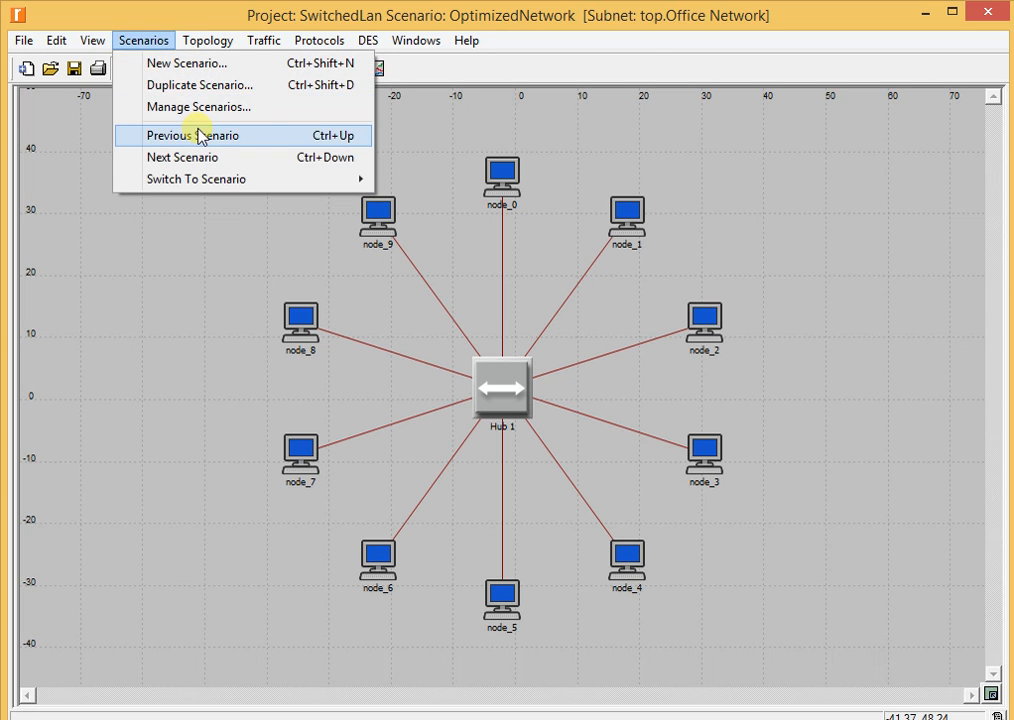
pyautogui.click(199, 135)
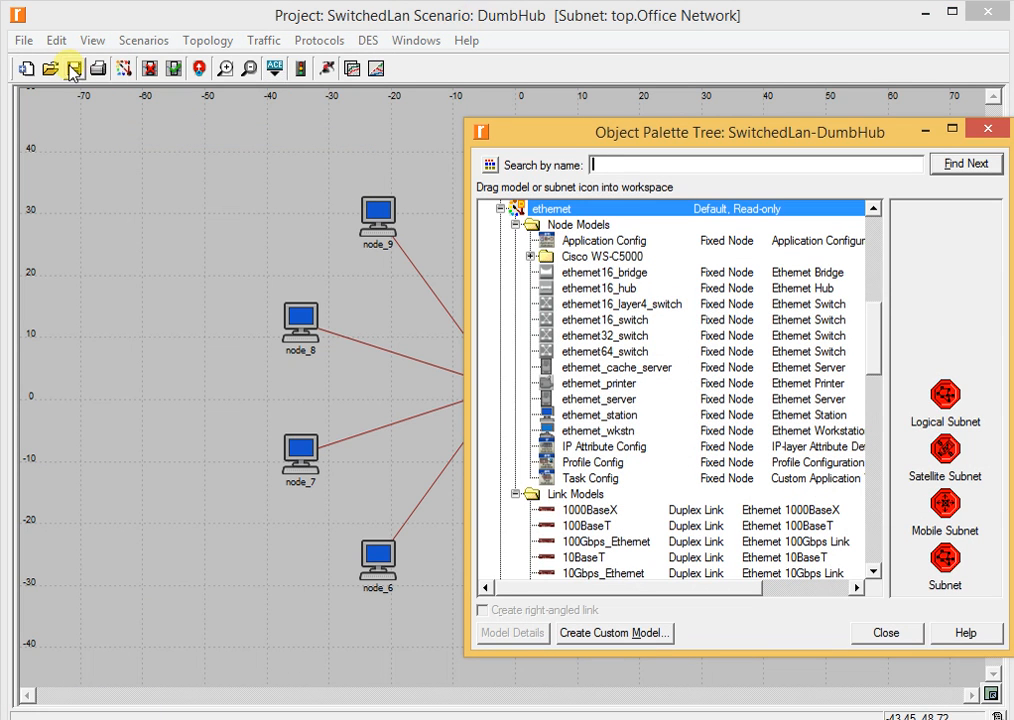
pyautogui.click(136, 42)
pyautogui.click(183, 156)
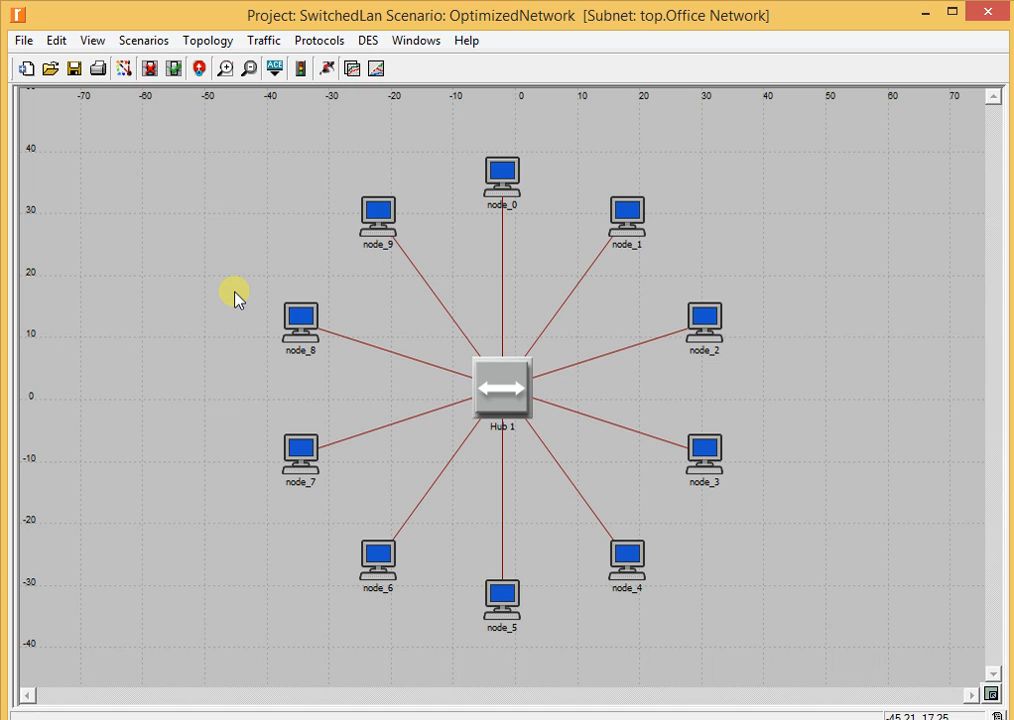
# Select all links similar to the Hub 1–node_9 link and delete them from the OptimizedNetwork scenario.
pyautogui.click(420, 278)
pyautogui.rightClick(420, 280)
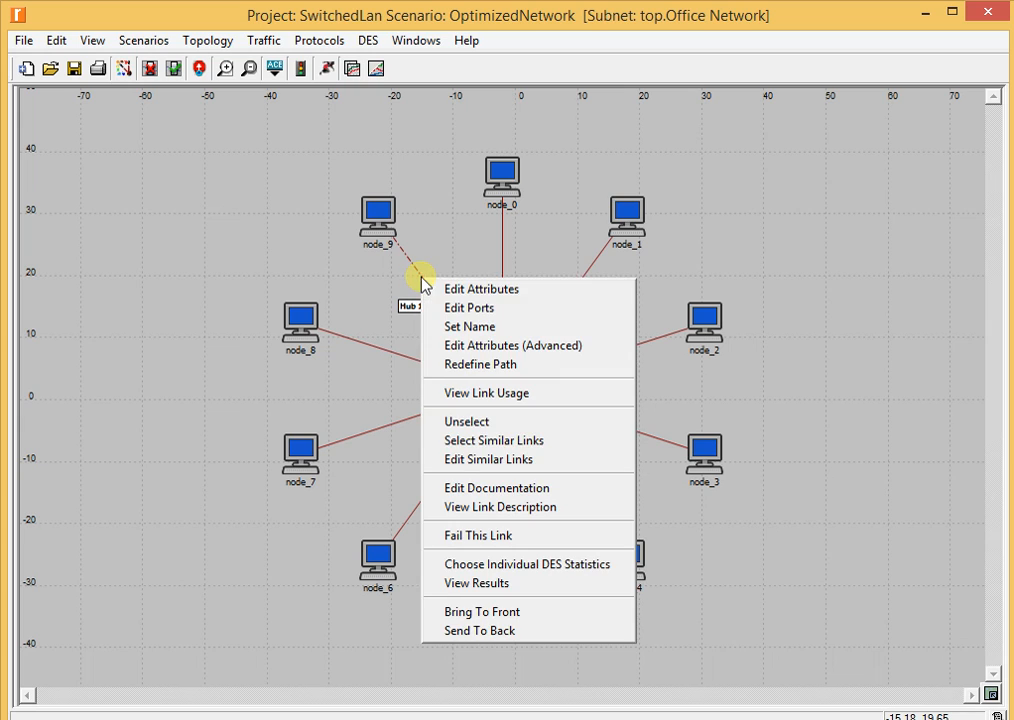
pyautogui.click(505, 444)
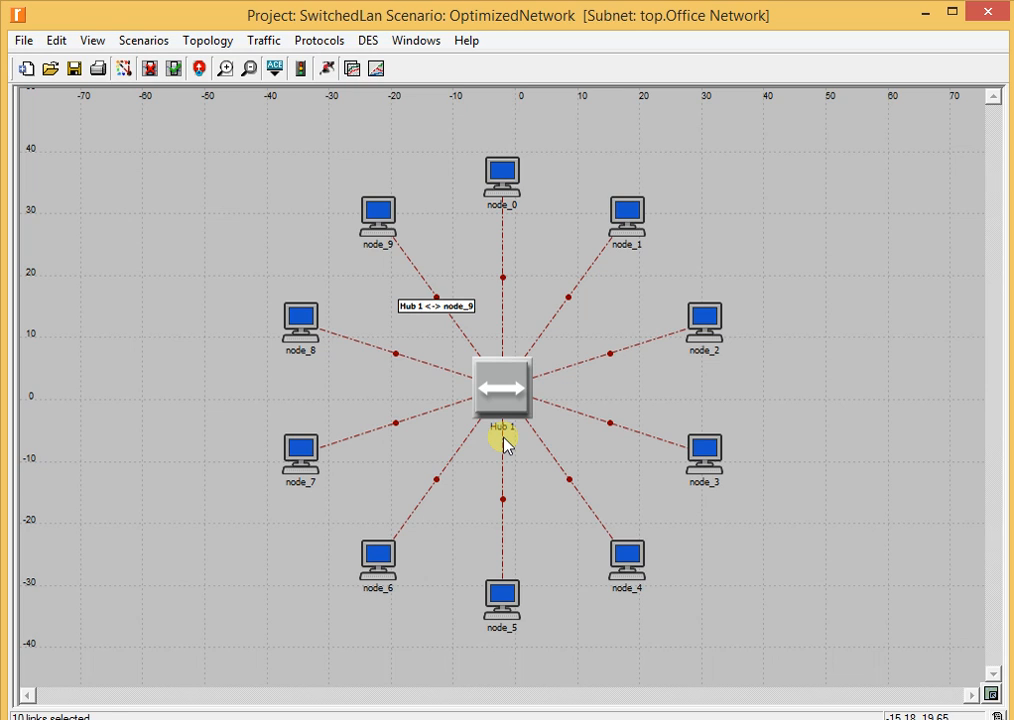
pyautogui.press('Delete')
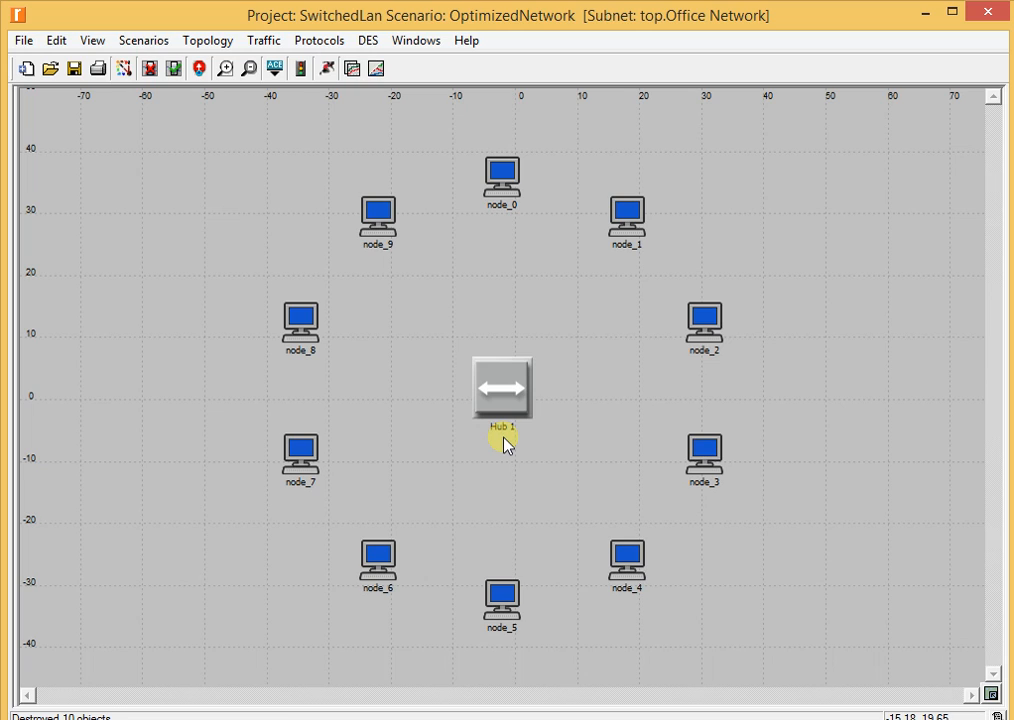
# Move Hub 1 into the left half of the station ring and paste a copy of it level with it in the right half.
pyautogui.moveTo(503, 398); pyautogui.dragTo(400, 397)
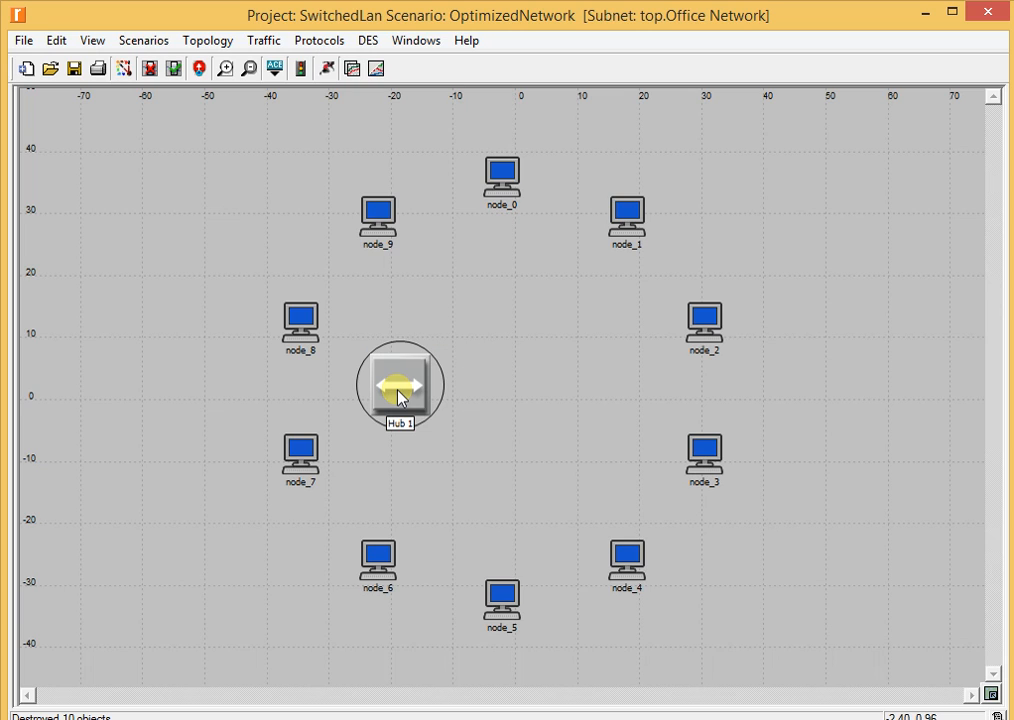
pyautogui.hotkey('ctrl', 'c')
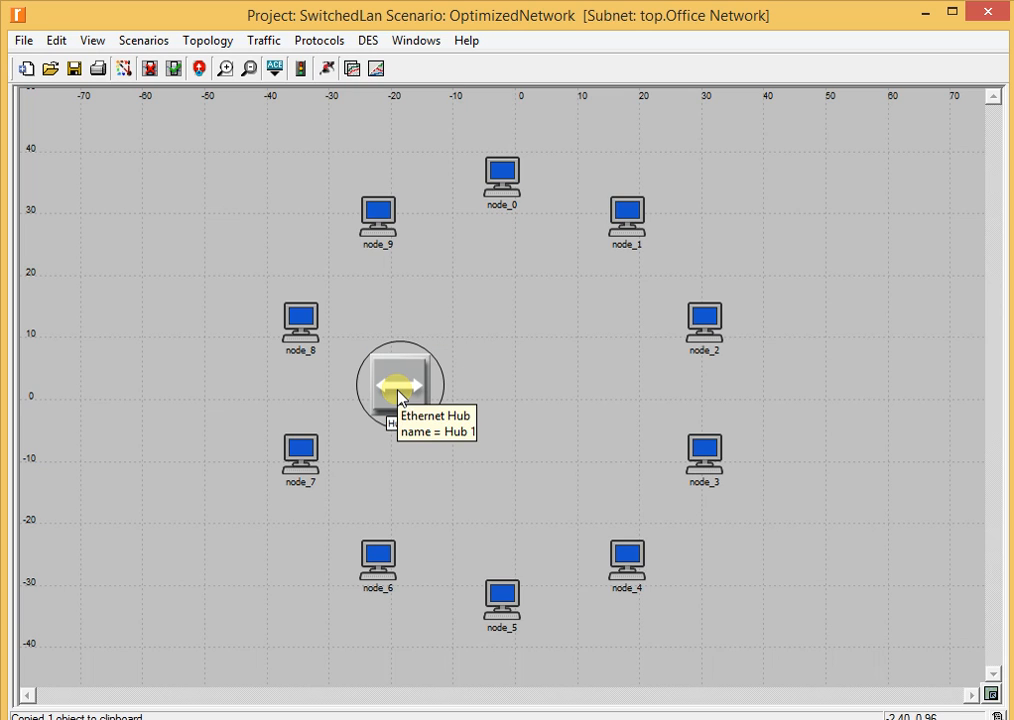
pyautogui.click(558, 390)
pyautogui.hotkey('ctrl', 'v')
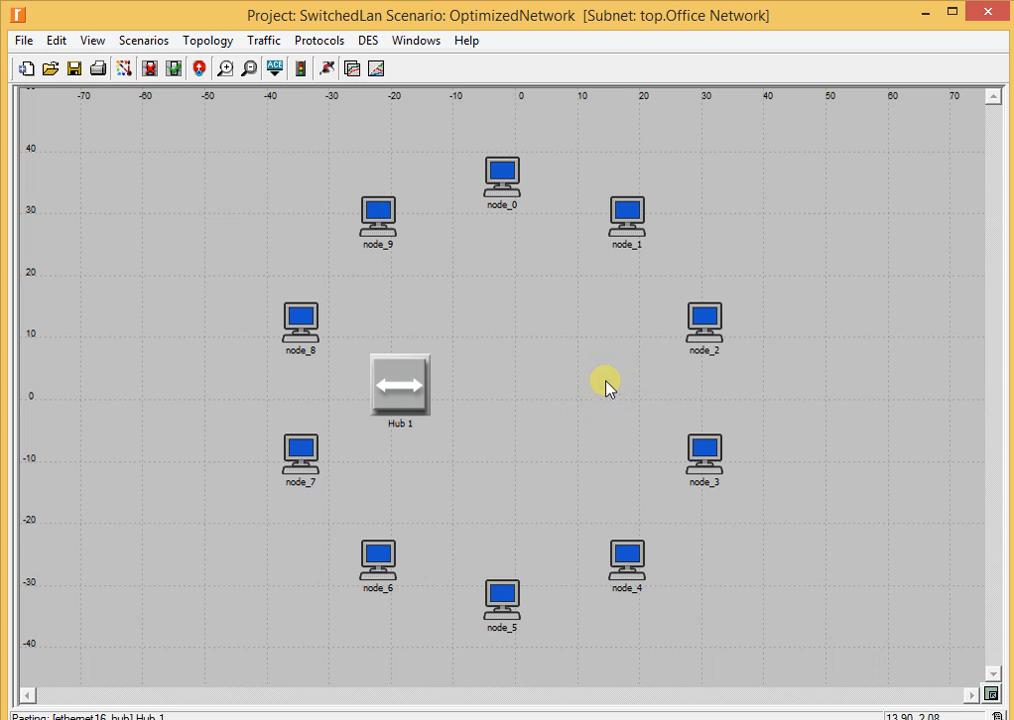
pyautogui.click(606, 385)
pyautogui.click(883, 383)
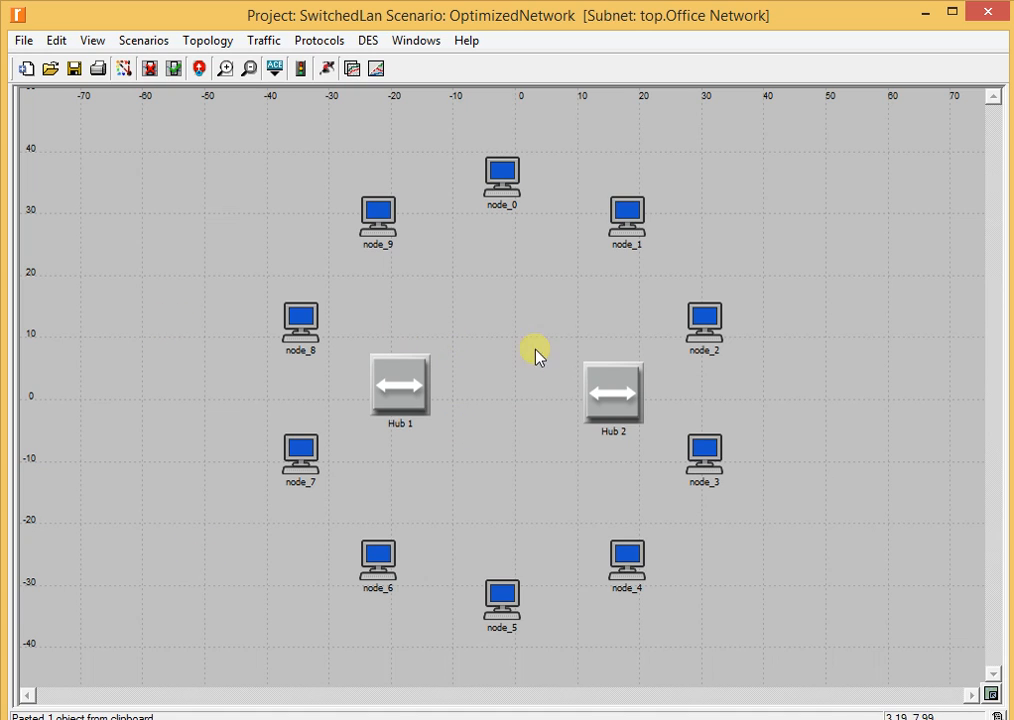
pyautogui.click(620, 386)
pyautogui.click(622, 381)
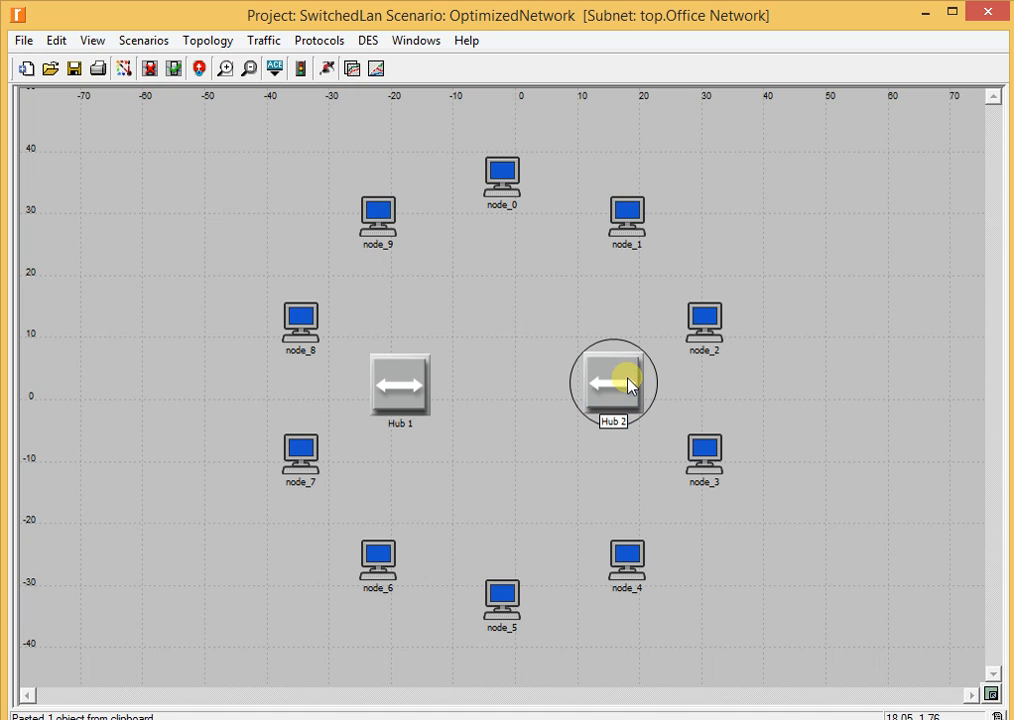
# Place an ethernet16_switch from the ethernet object palette midway between Hub 1 and Hub 2.
pyautogui.click(210, 42)
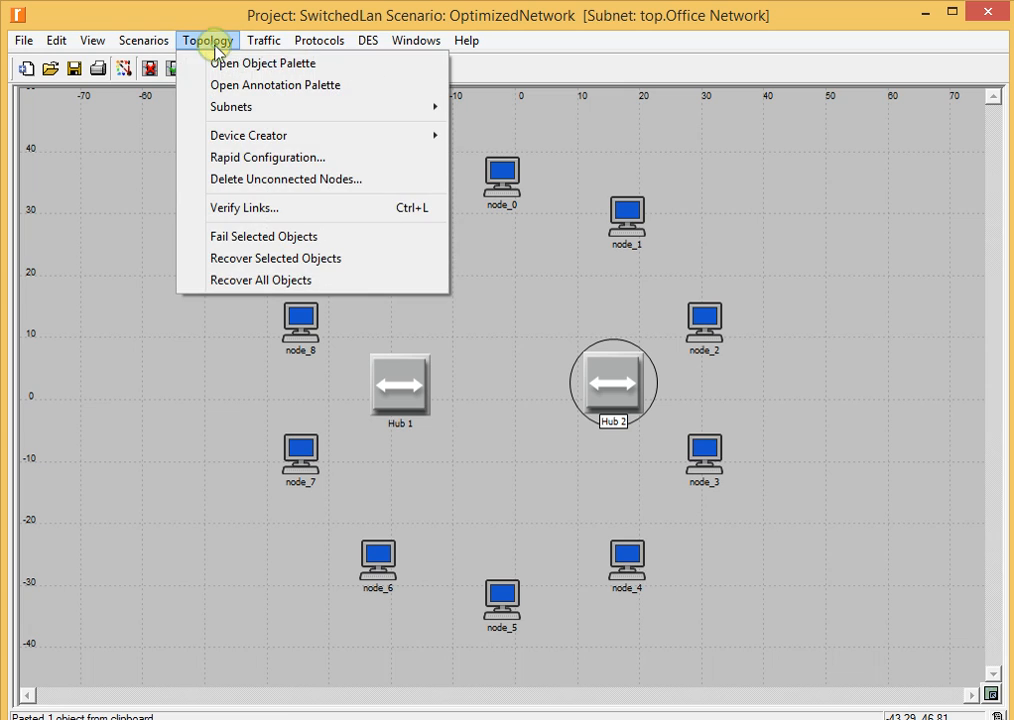
pyautogui.click(273, 66)
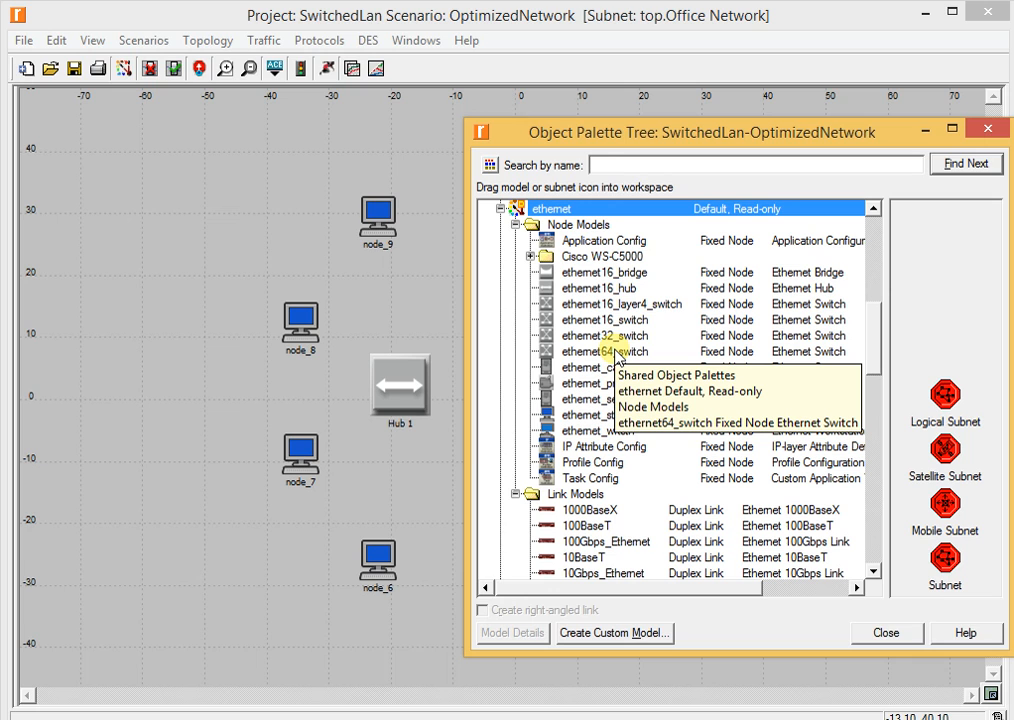
pyautogui.moveTo(781, 140); pyautogui.dragTo(931, 149)
pyautogui.click(700, 328)
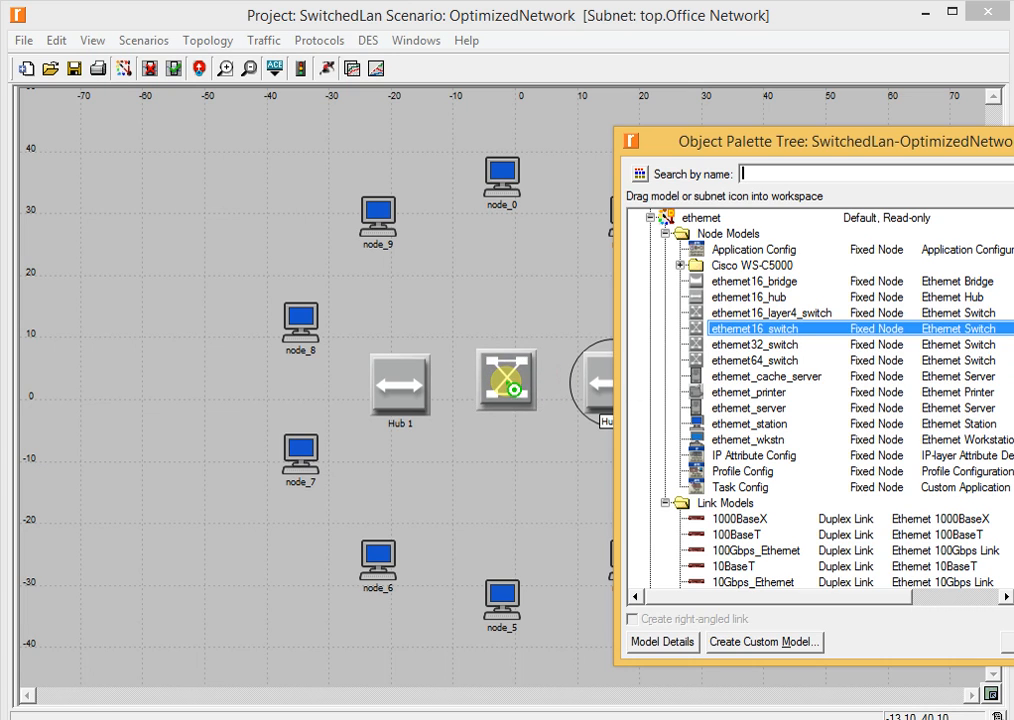
pyautogui.click(507, 392)
pyautogui.rightClick(129, 380)
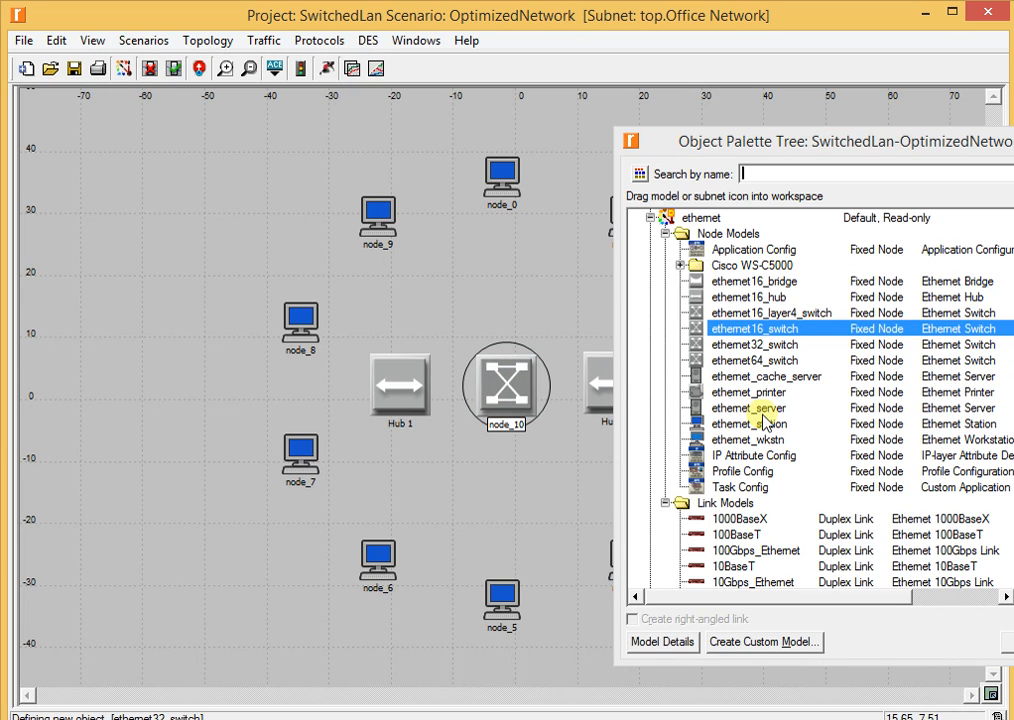
# Connect Hub 1 to node_0, node_9, node_8, node_7 and node_6 with 10BaseT links.
pyautogui.click(730, 567)
pyautogui.click(464, 494)
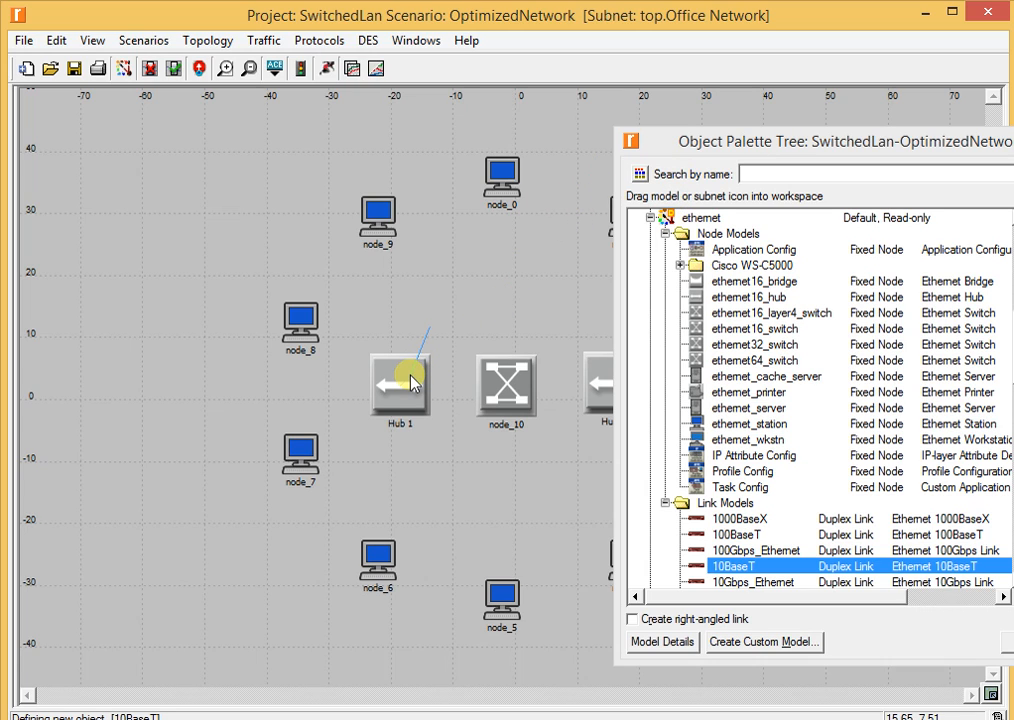
pyautogui.click(490, 202)
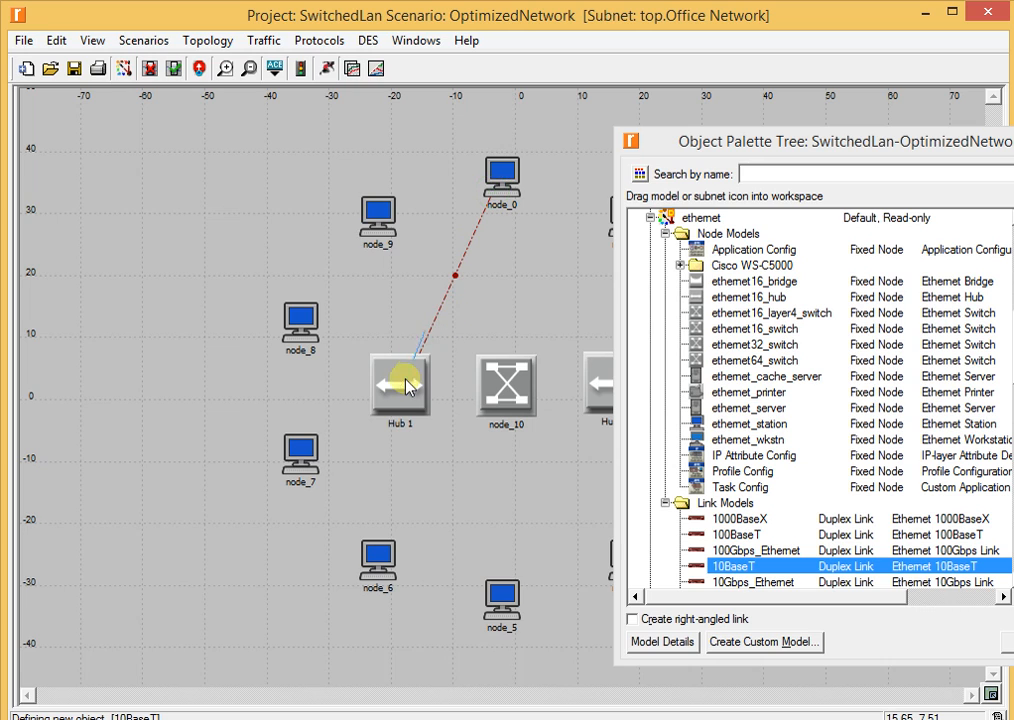
pyautogui.click(368, 224)
pyautogui.click(386, 385)
pyautogui.click(320, 325)
pyautogui.click(386, 392)
pyautogui.click(301, 452)
pyautogui.click(434, 372)
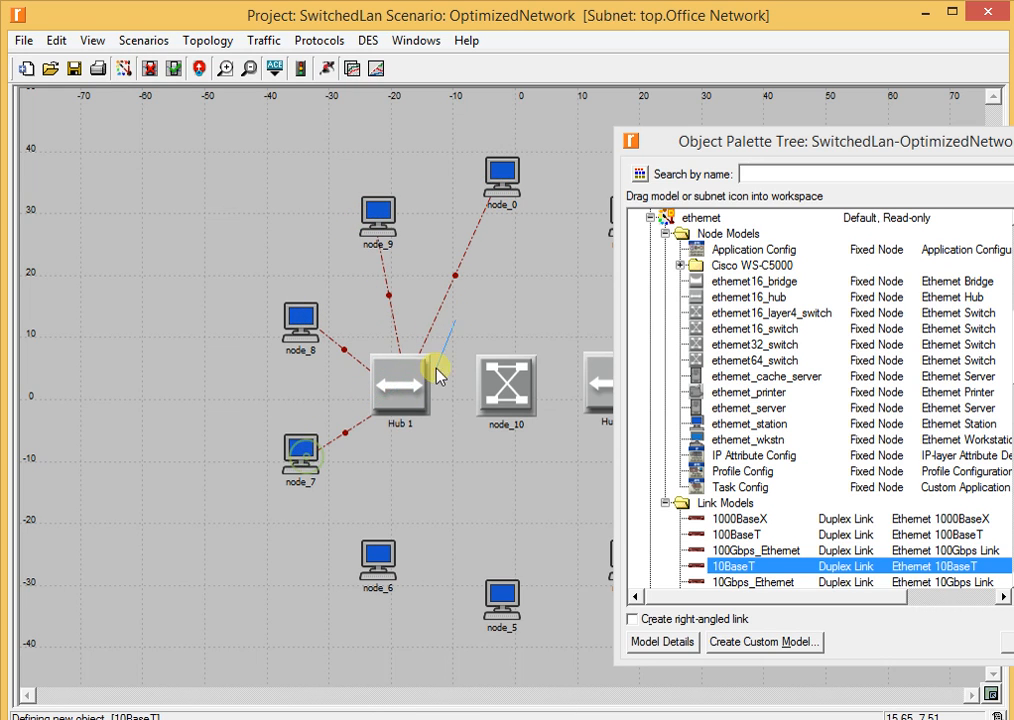
pyautogui.click(379, 551)
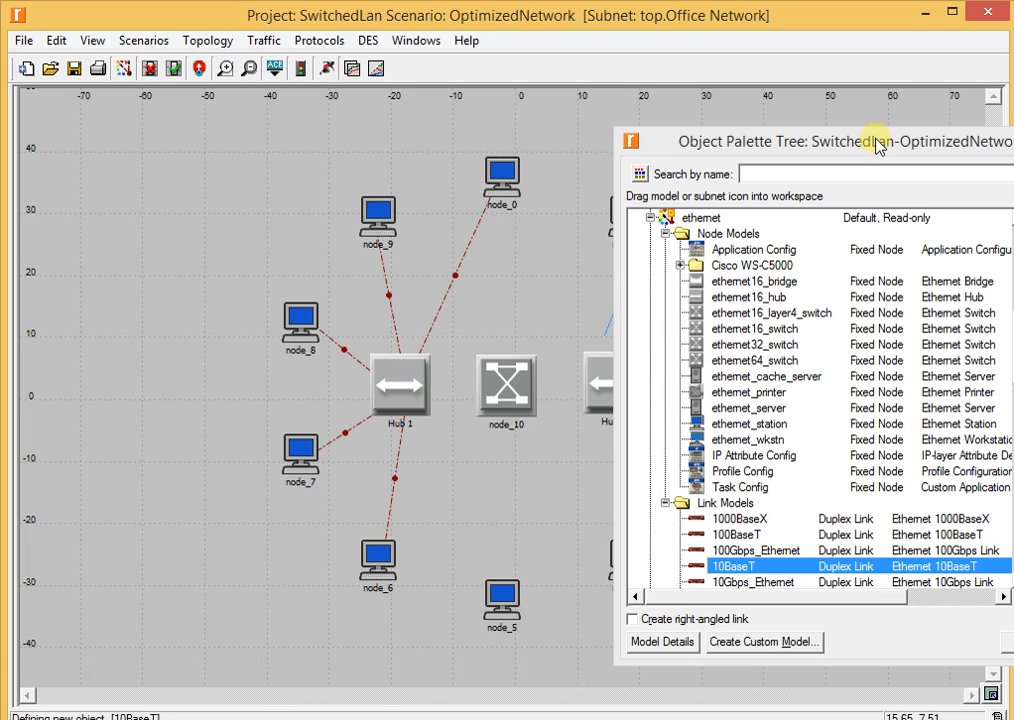
# Minimize the object palette and connect Hub 2 to node_1, node_2, node_3, node_4 and node_5 with 10BaseT links.
pyautogui.moveTo(878, 145); pyautogui.dragTo(715, 141)
pyautogui.click(862, 140)
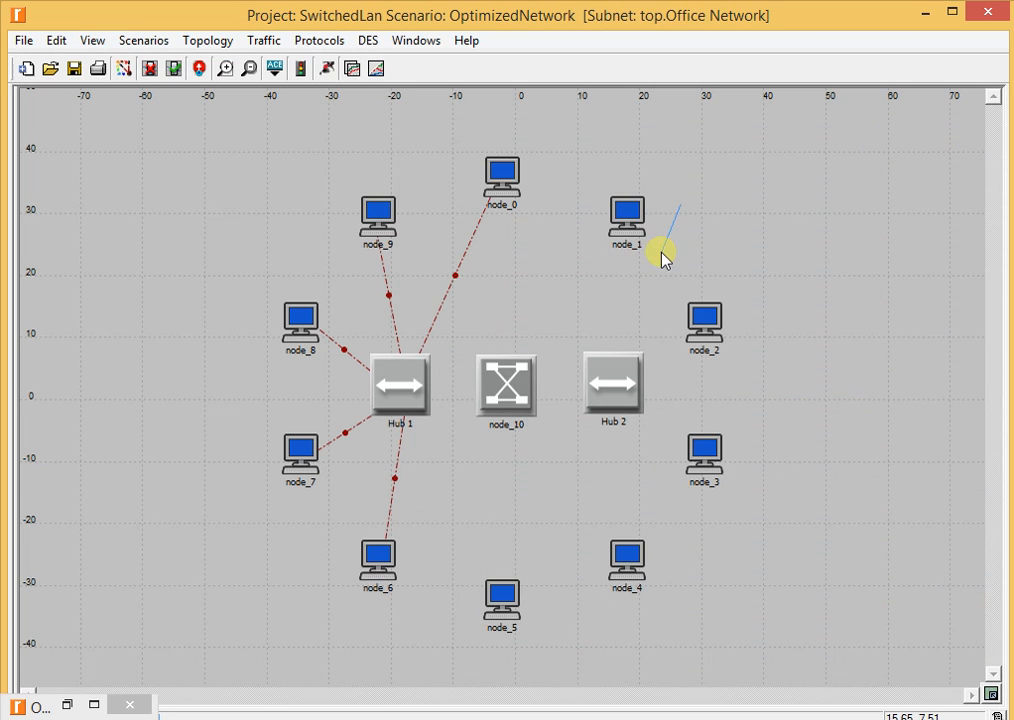
pyautogui.click(624, 220)
pyautogui.click(625, 385)
pyautogui.click(706, 321)
pyautogui.click(643, 405)
pyautogui.click(702, 453)
pyautogui.click(600, 385)
pyautogui.click(643, 568)
pyautogui.click(618, 385)
pyautogui.click(510, 612)
# Link the central switch to both Hub 1 and Hub 2 with 10BaseT links and finish the link drawing.
pyautogui.click(496, 385)
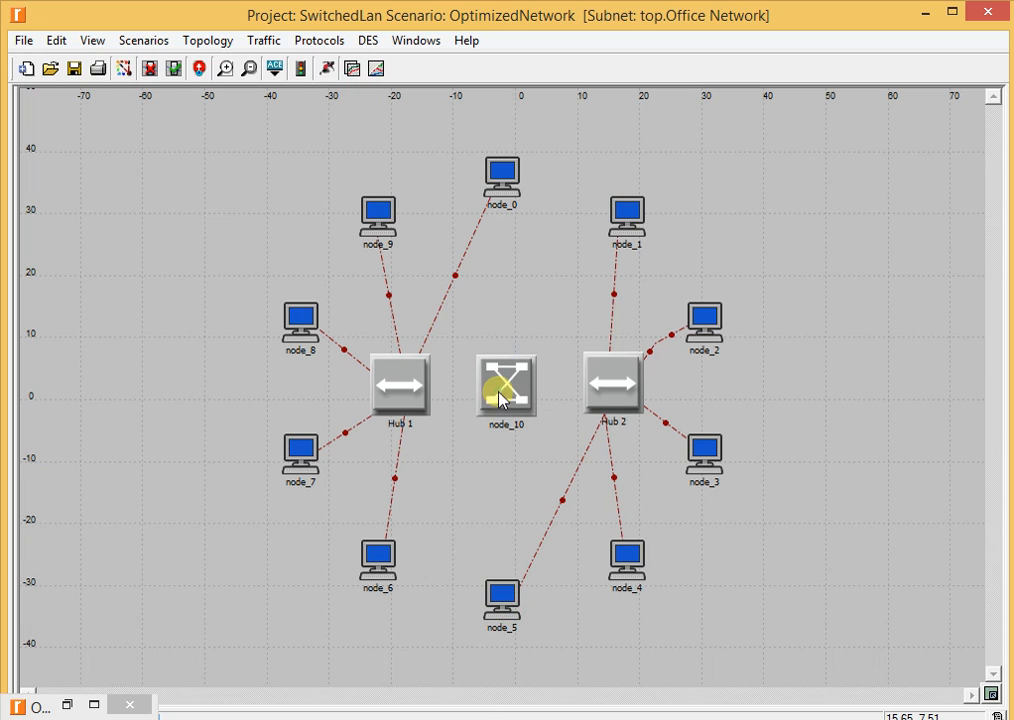
pyautogui.click(401, 389)
pyautogui.click(627, 385)
pyautogui.rightClick(826, 348)
# Replace the bent Hub 2–node_2 link with a straight 10BaseT link and save the project.
pyautogui.click(660, 338)
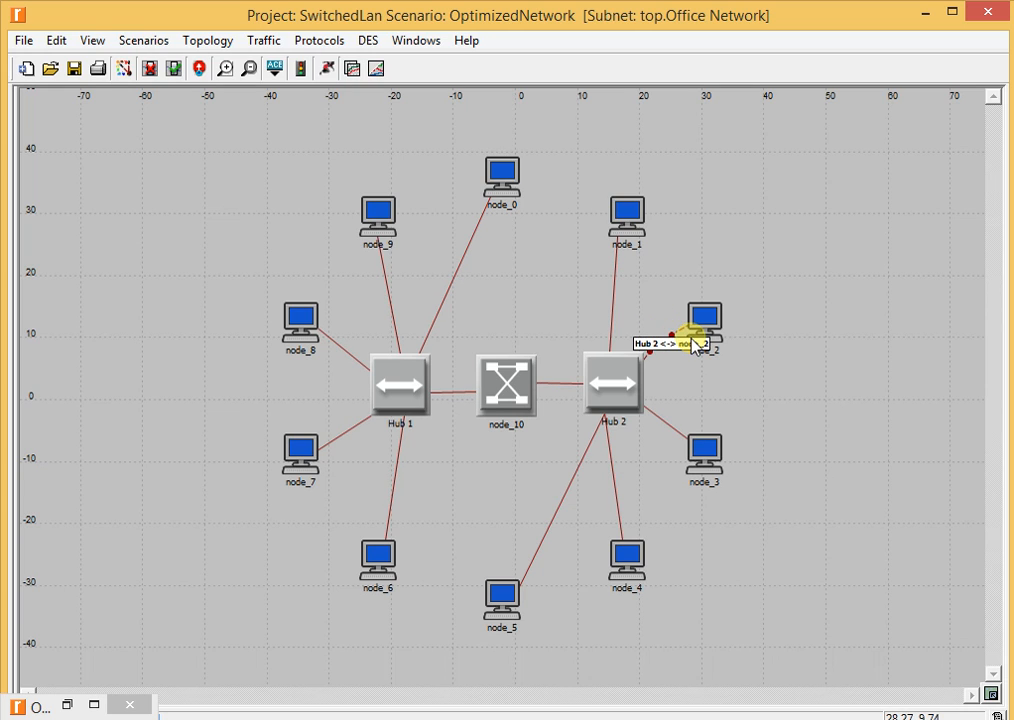
pyautogui.press('Delete')
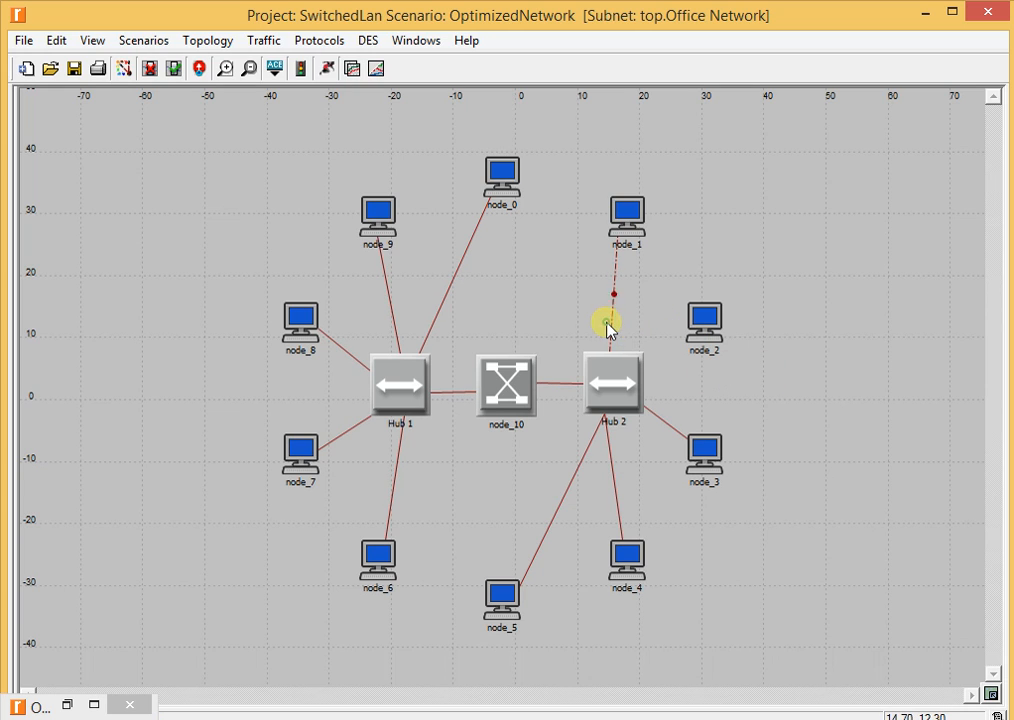
pyautogui.click(685, 368)
pyautogui.click(641, 378)
pyautogui.click(699, 322)
pyautogui.rightClick(792, 325)
pyautogui.click(793, 328)
pyautogui.hotkey('ctrl', 's')
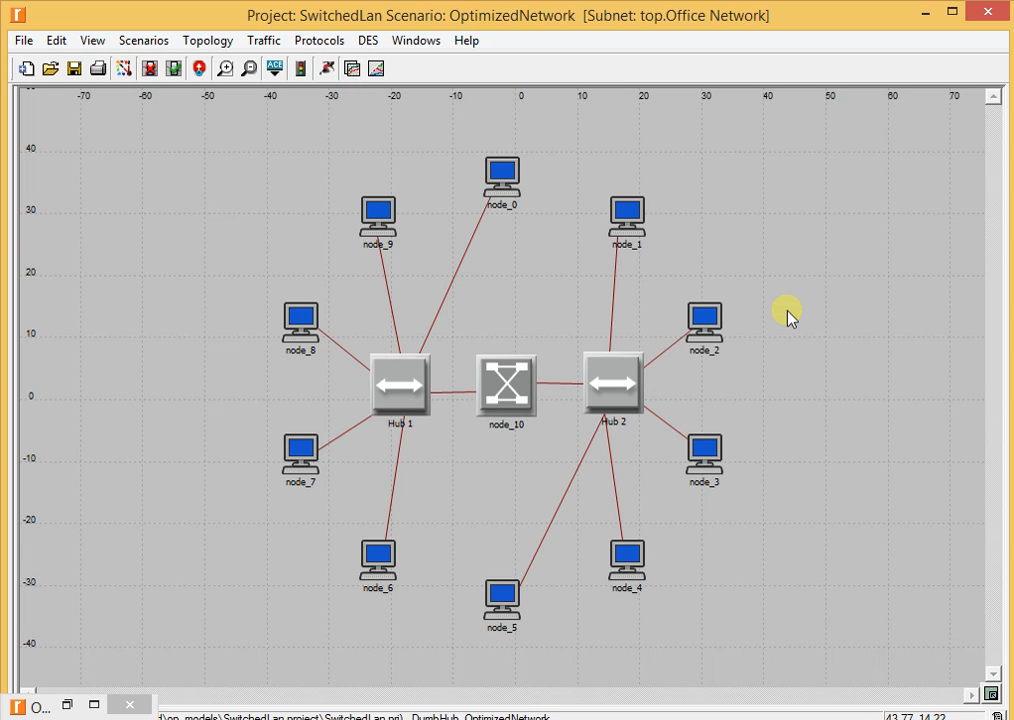
# Set the results of all scenarios to be collected and run the DumbHub and OptimizedNetwork simulations.
pyautogui.click(140, 42)
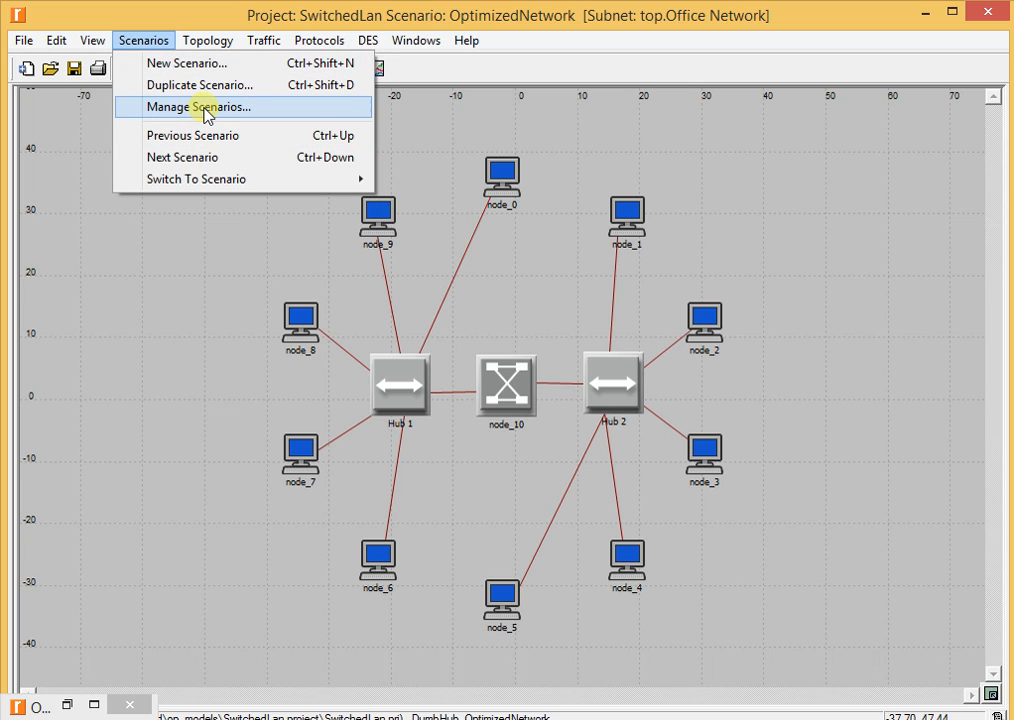
pyautogui.click(205, 110)
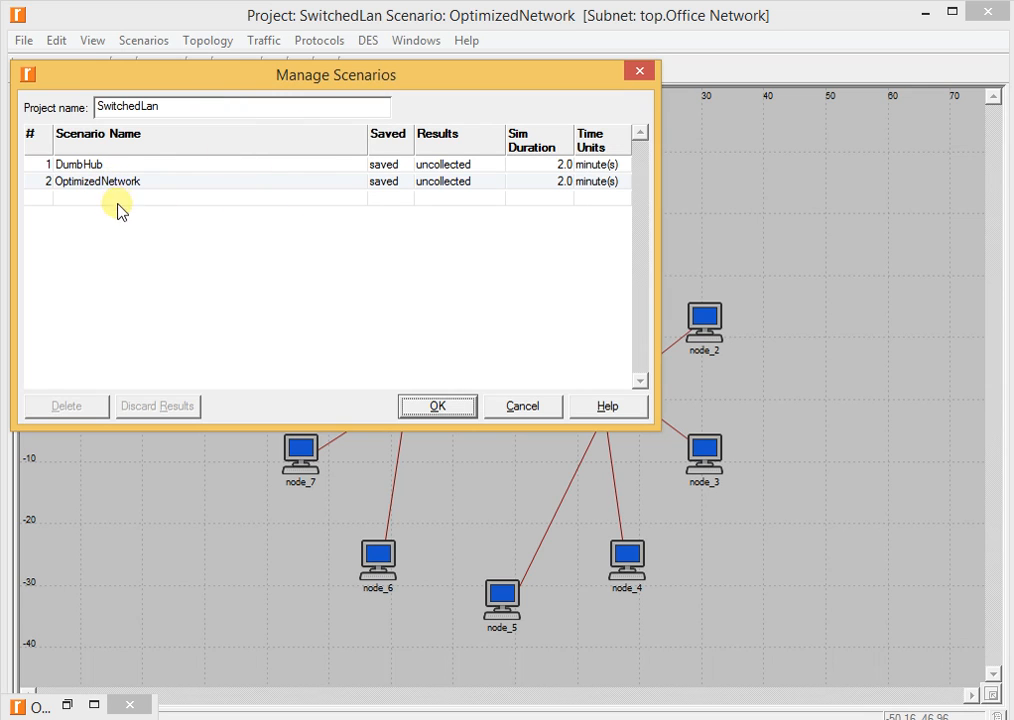
pyautogui.click(447, 143)
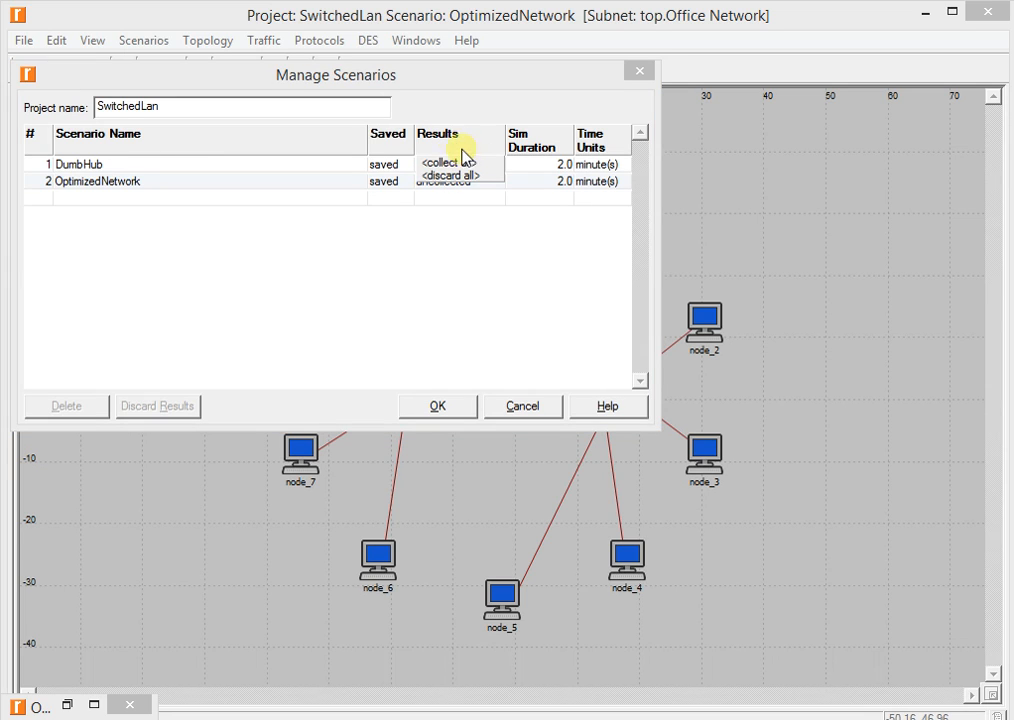
pyautogui.click(466, 166)
pyautogui.click(438, 407)
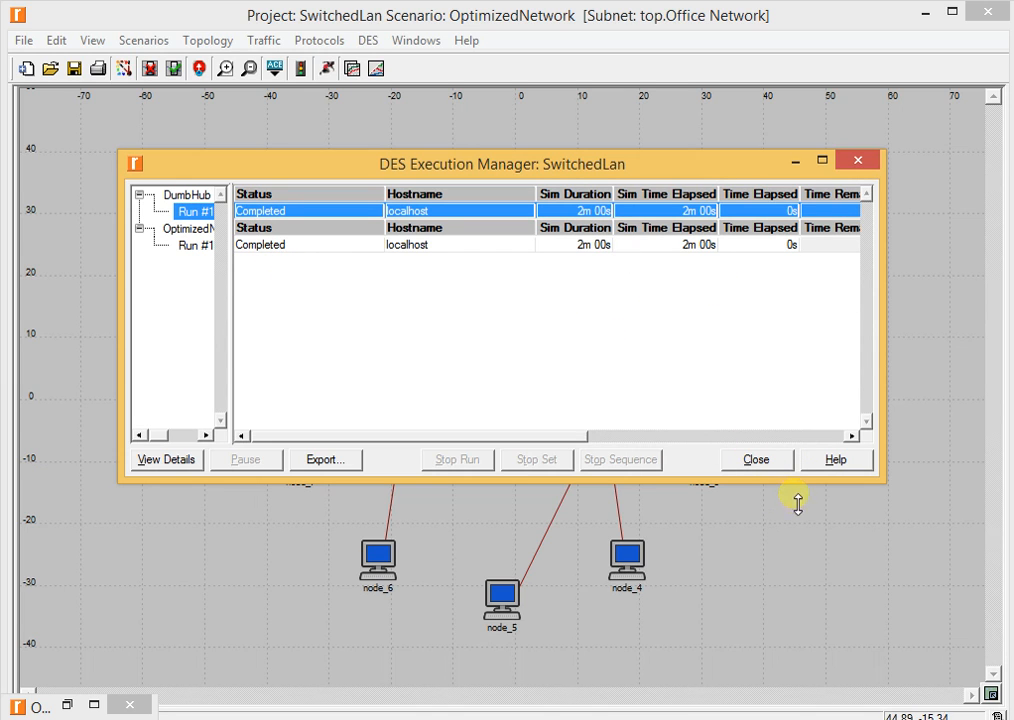
pyautogui.click(735, 457)
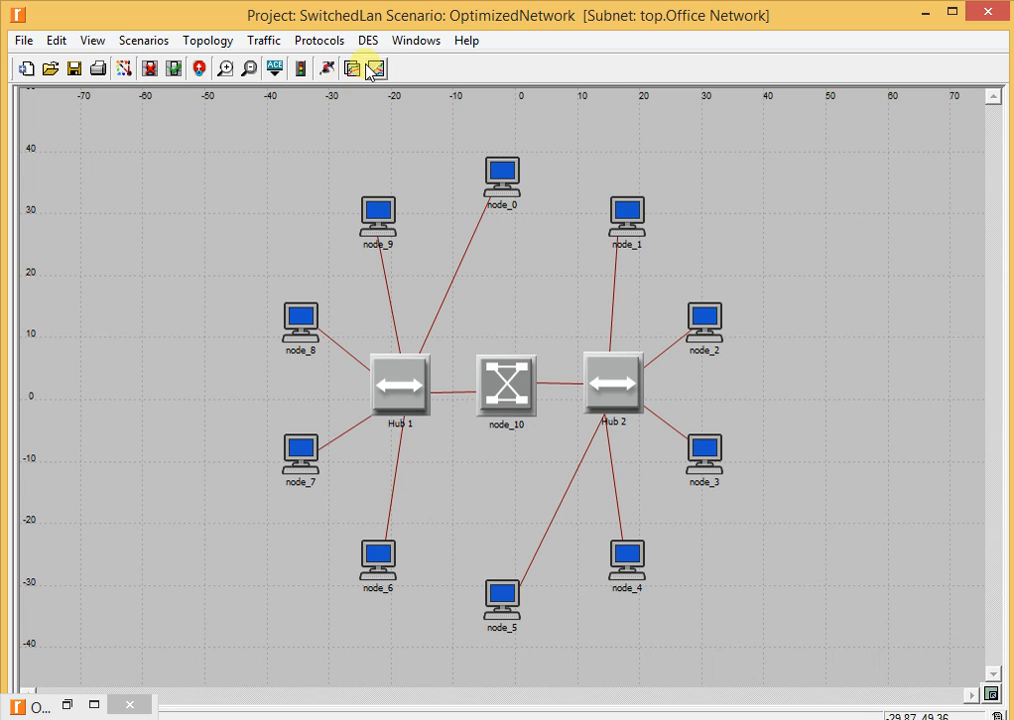
pyautogui.rightClick(245, 150)
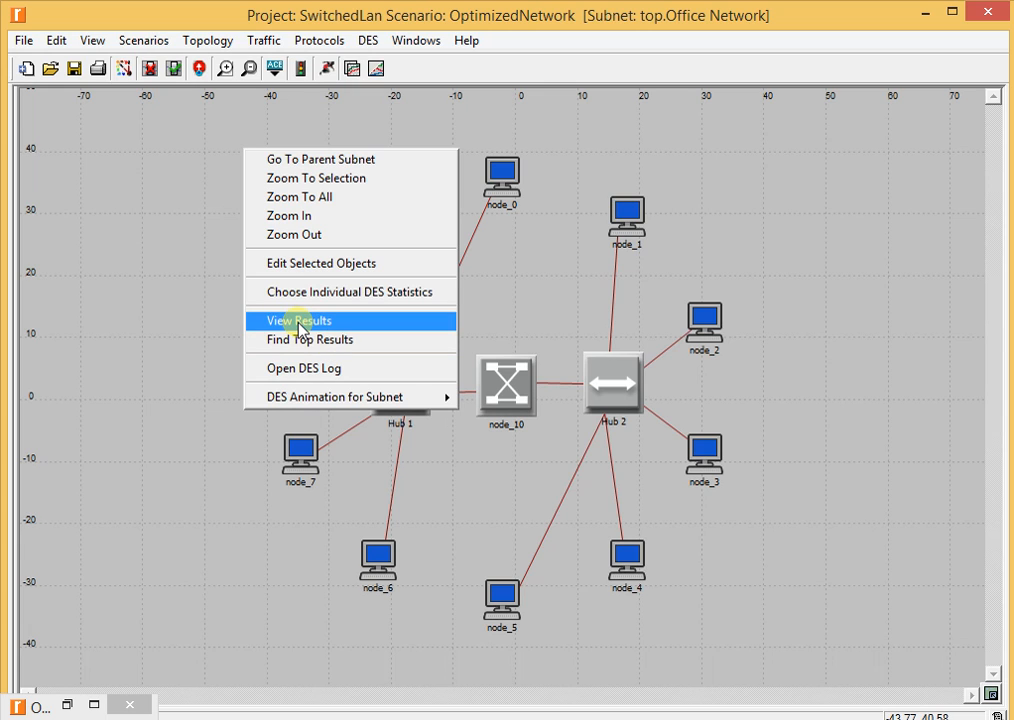
pyautogui.click(150, 287)
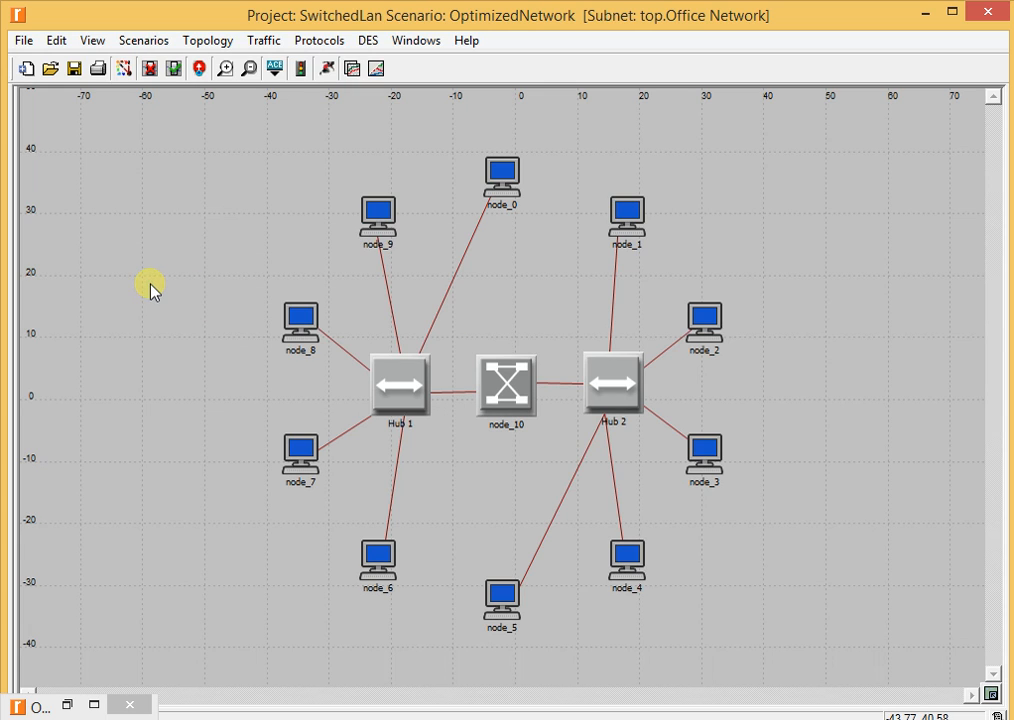
# Mark the results of both scenarios for collection again and rerun their simulations.
pyautogui.click(120, 41)
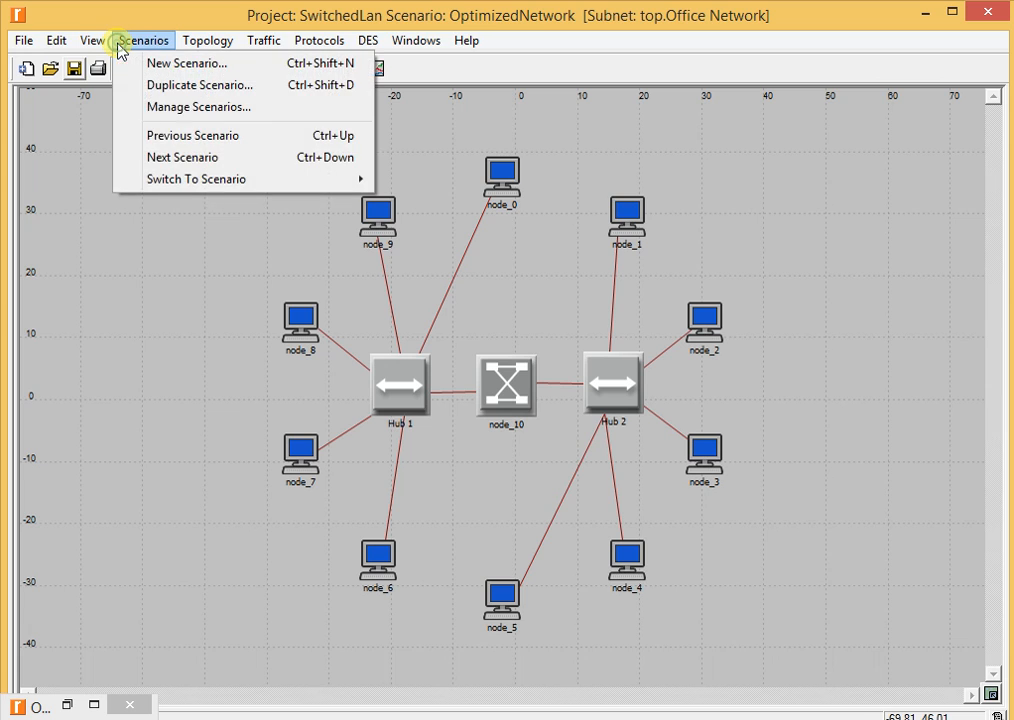
pyautogui.click(185, 105)
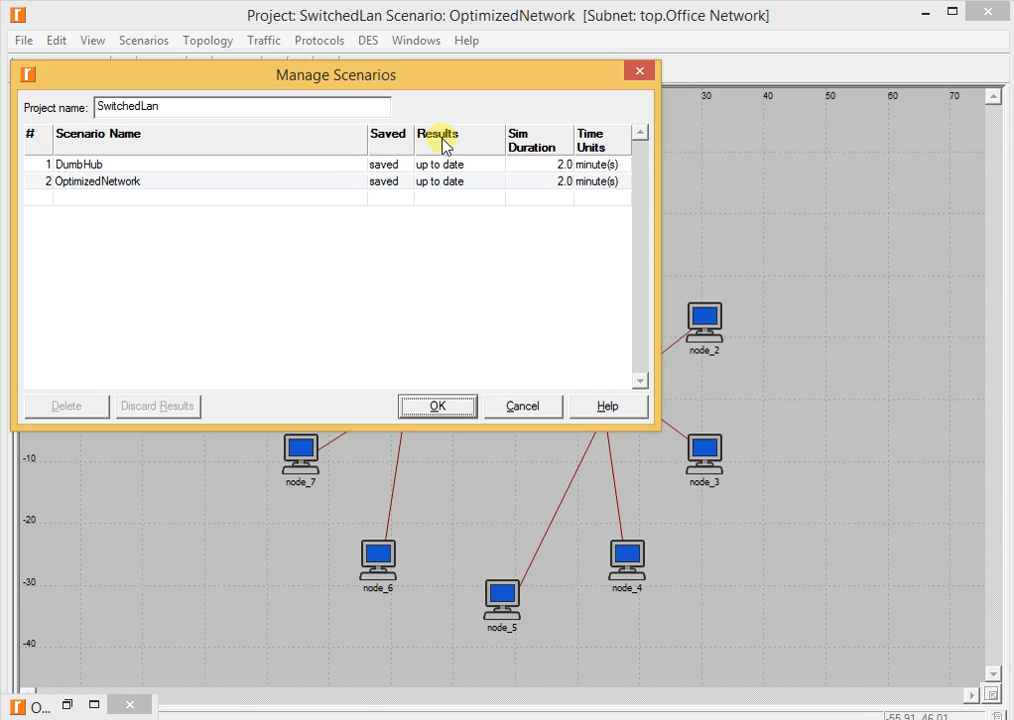
pyautogui.click(444, 143)
pyautogui.click(446, 163)
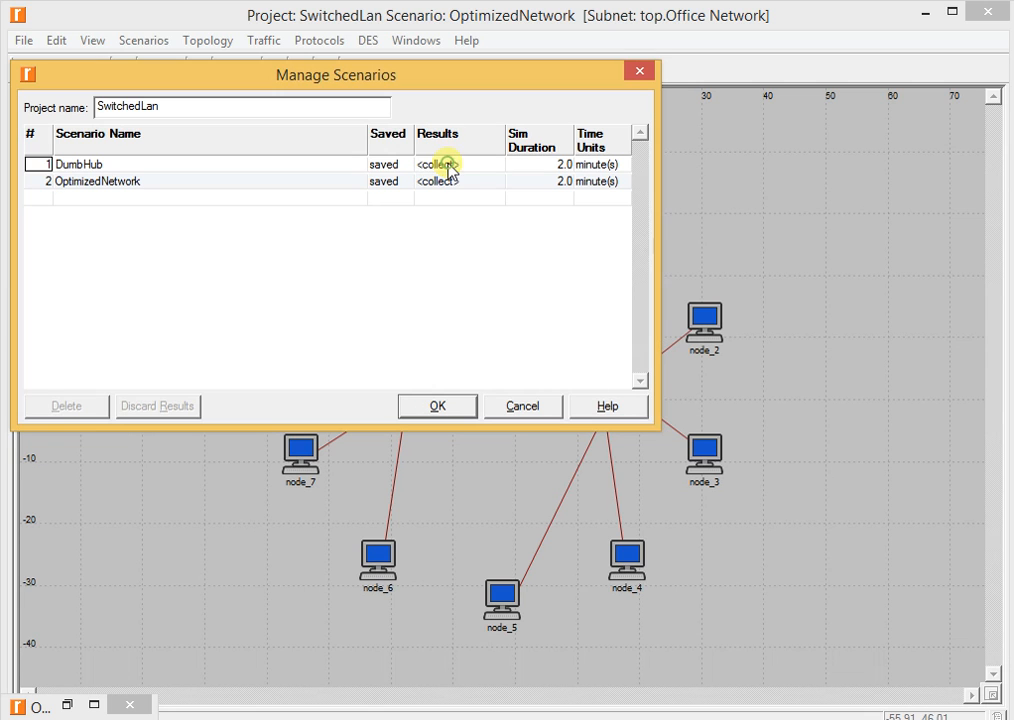
pyautogui.click(438, 406)
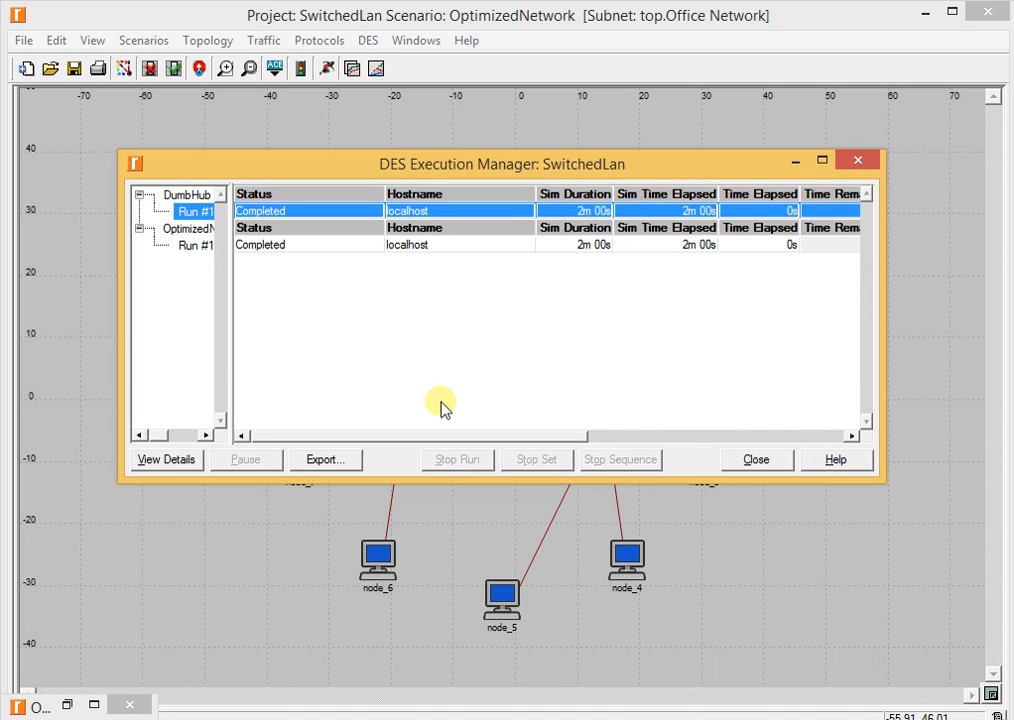
pyautogui.click(768, 460)
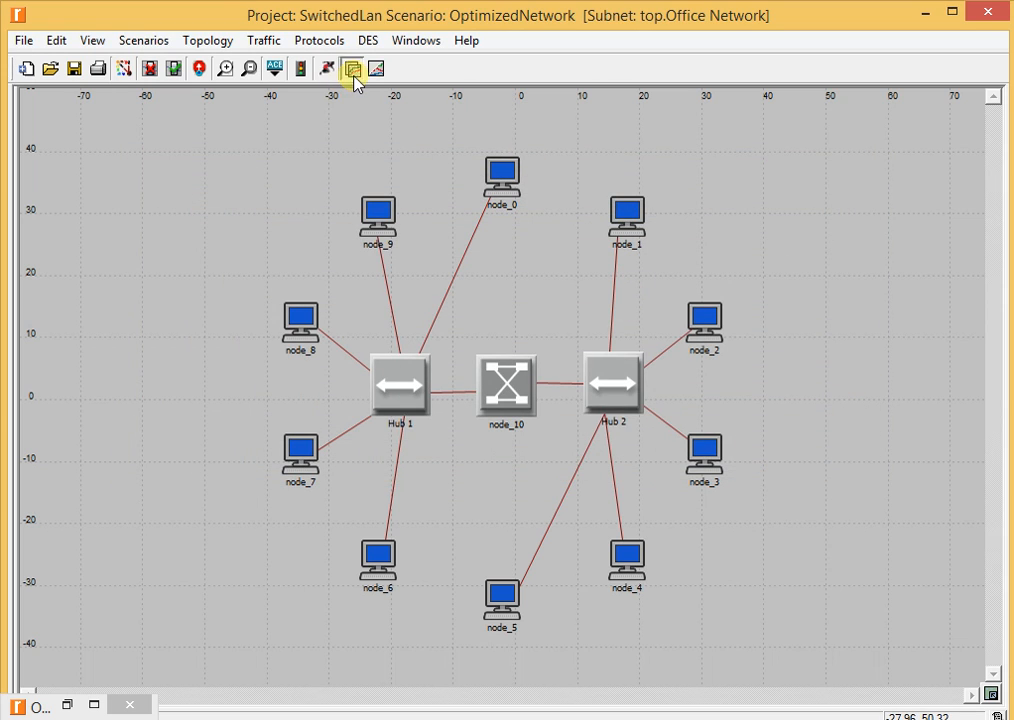
# Open the results browser for the current project and include the DumbHub results alongside OptimizedNetwork.
pyautogui.click(352, 70)
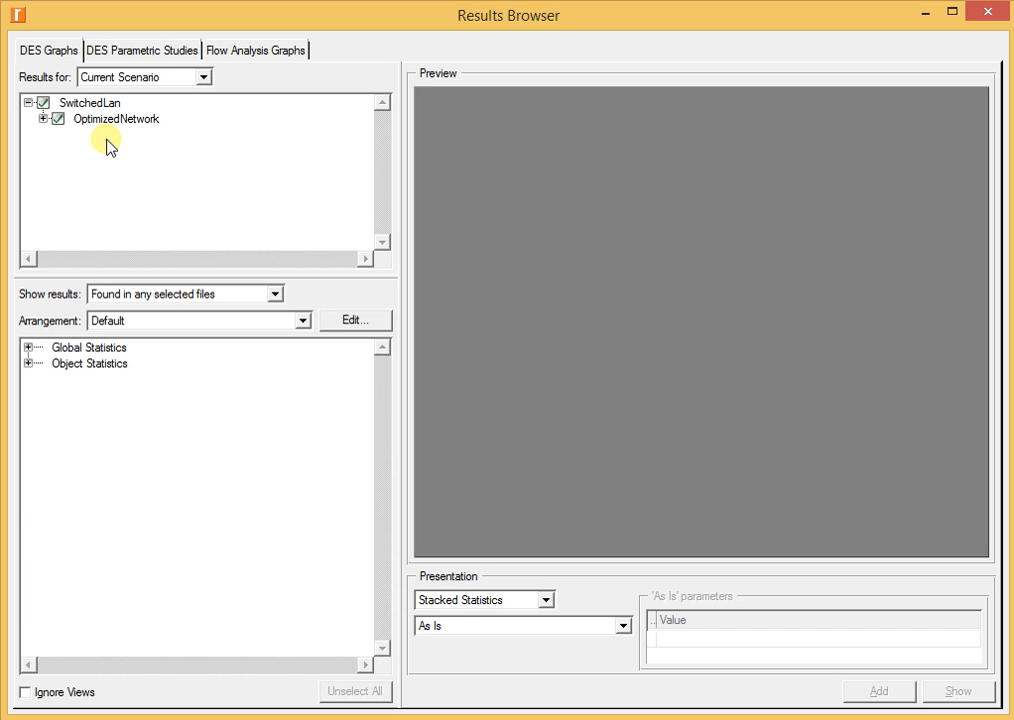
pyautogui.click(176, 79)
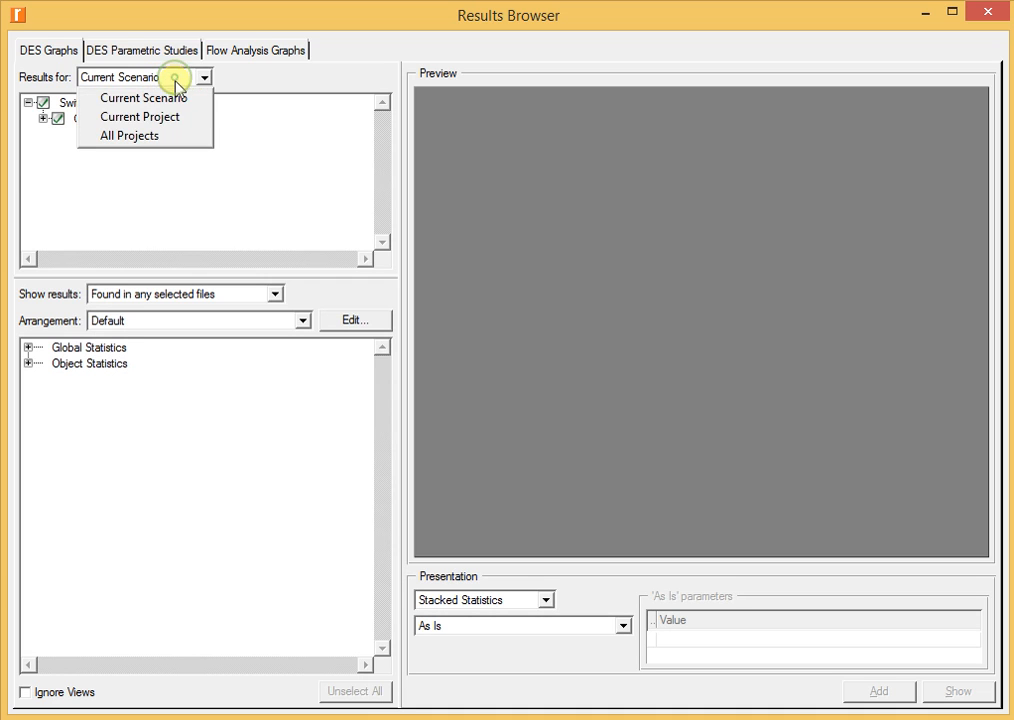
pyautogui.click(170, 121)
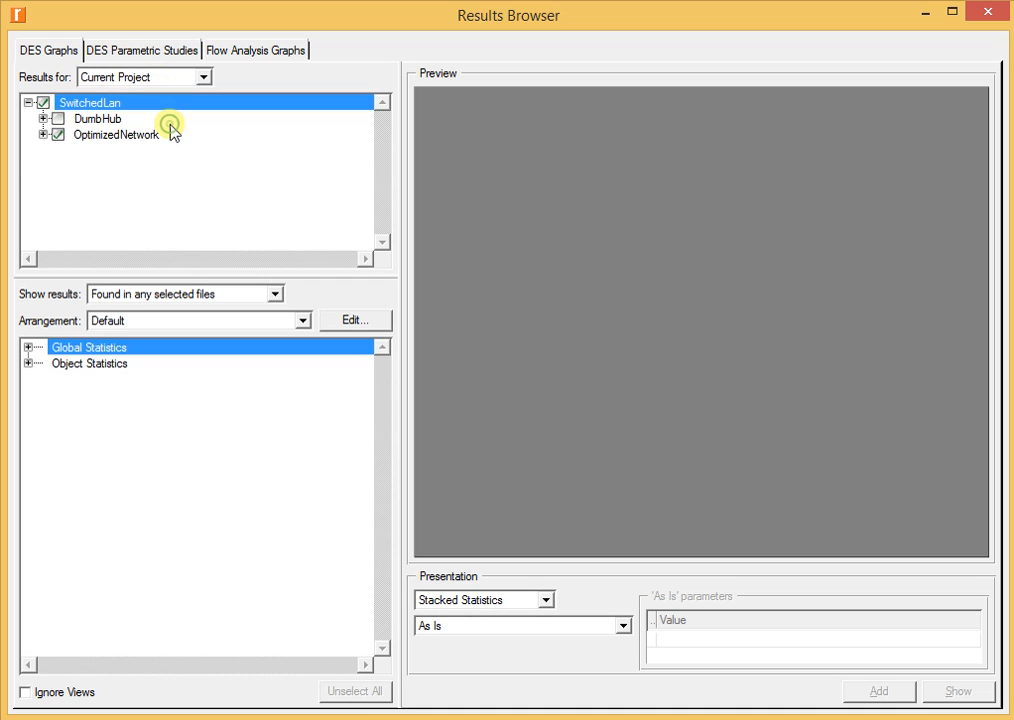
pyautogui.click(59, 119)
# Plot the global Ethernet Delay (sec) statistic for both scenarios as overlaid statistics.
pyautogui.click(31, 350)
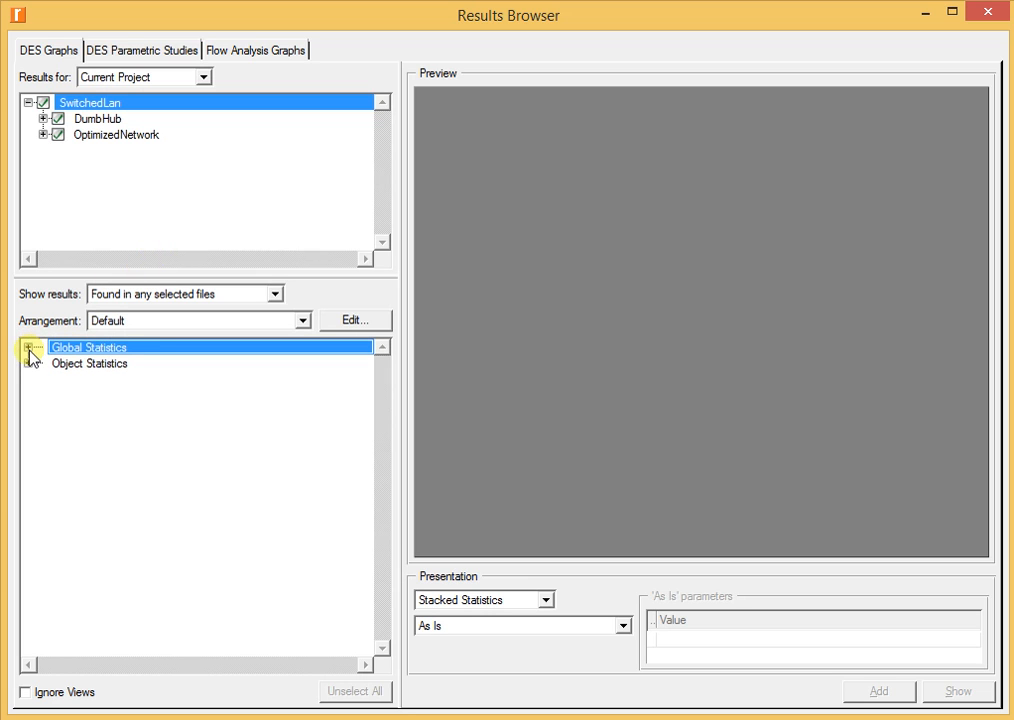
pyautogui.click(28, 348)
pyautogui.click(43, 364)
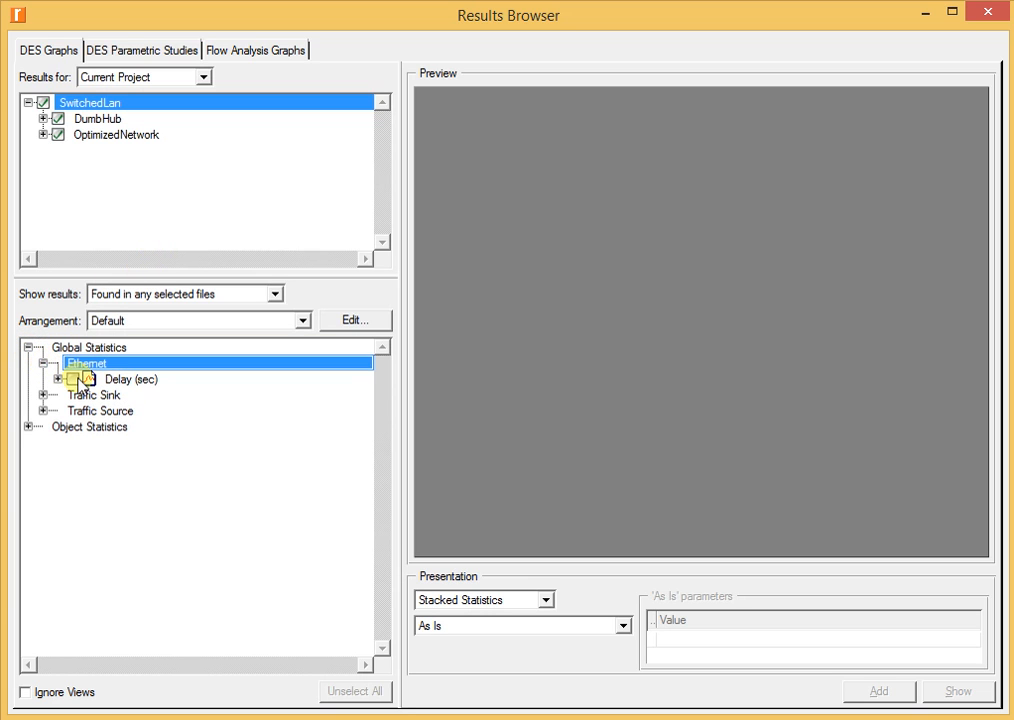
pyautogui.click(74, 379)
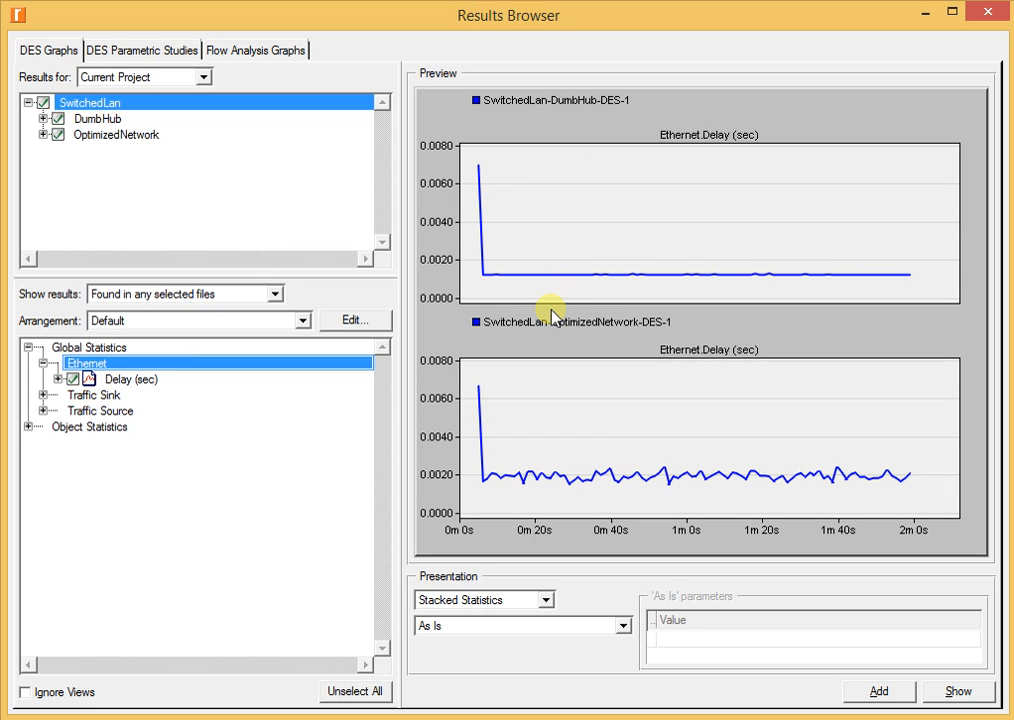
pyautogui.click(501, 600)
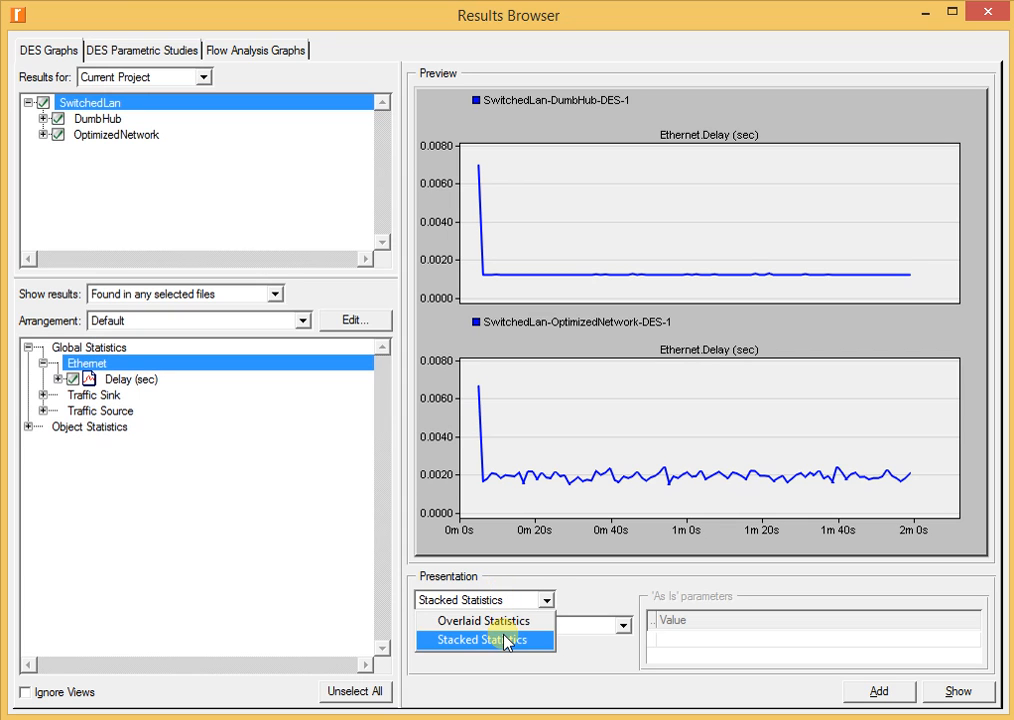
pyautogui.click(464, 618)
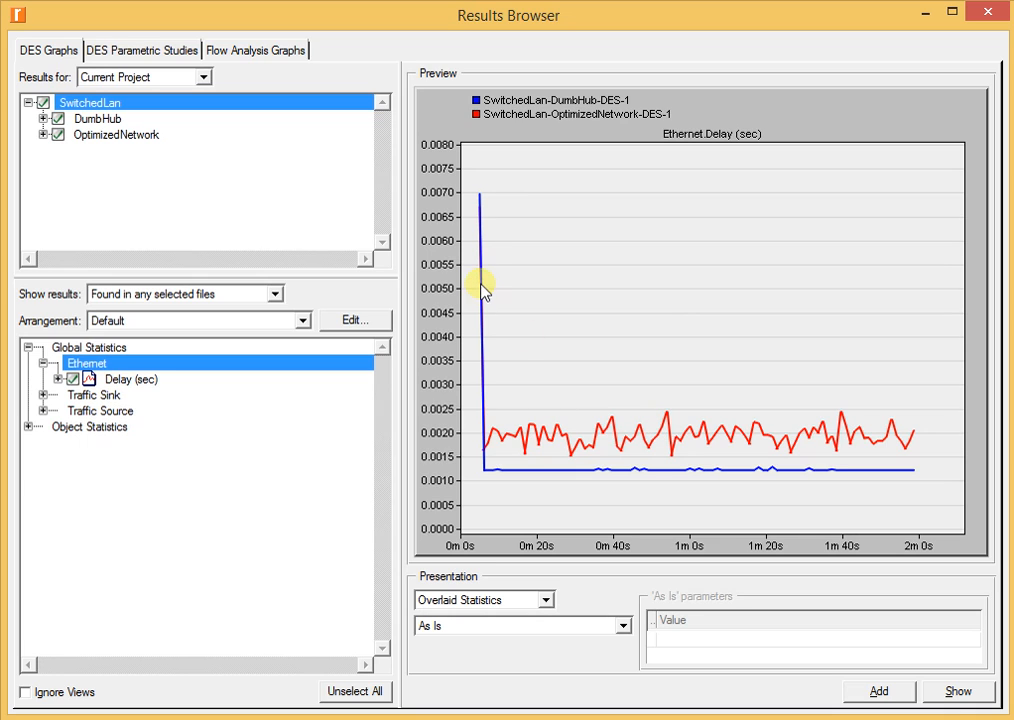
# Replace the Ethernet Delay graph with the global Traffic Sink statistic Traffic Received (packets/sec) for both scenarios.
pyautogui.click(72, 379)
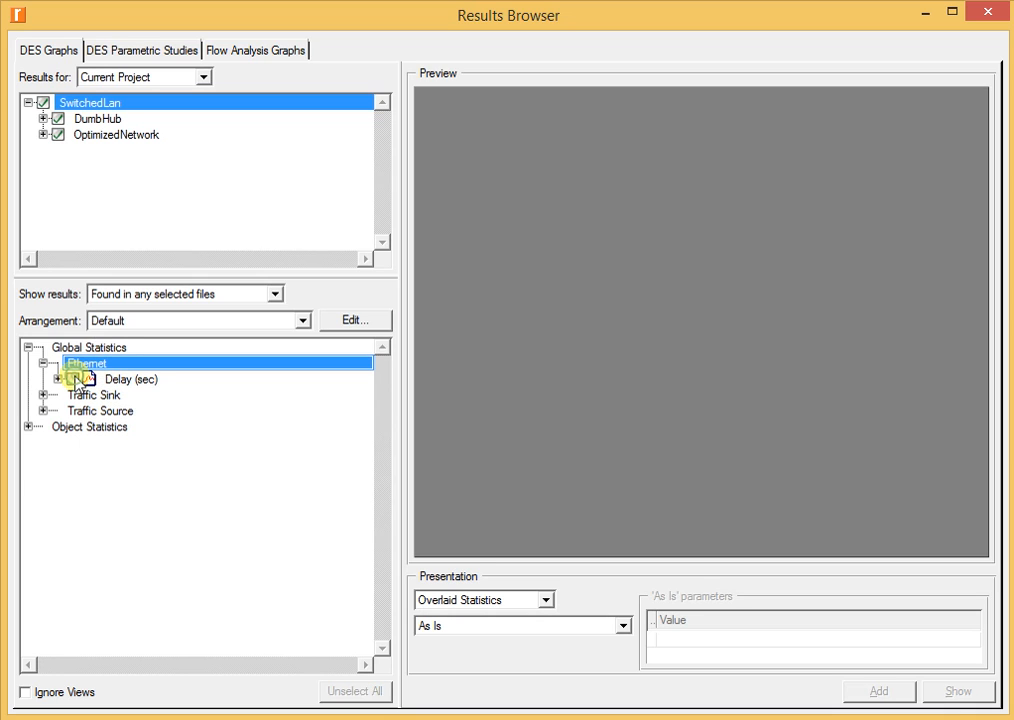
pyautogui.click(42, 395)
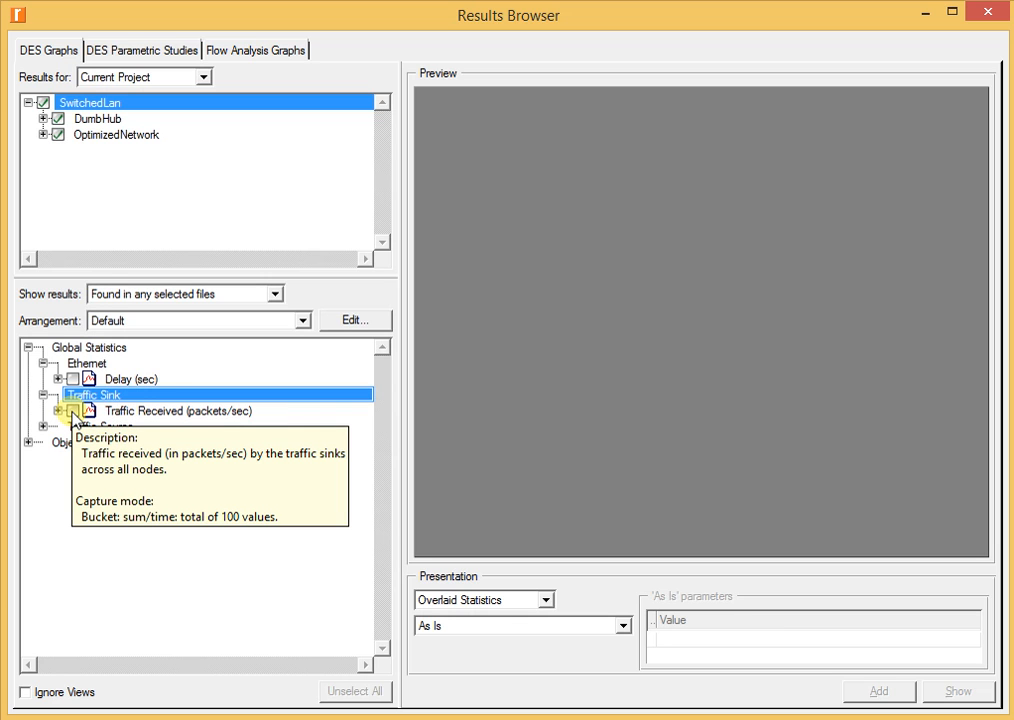
pyautogui.click(73, 411)
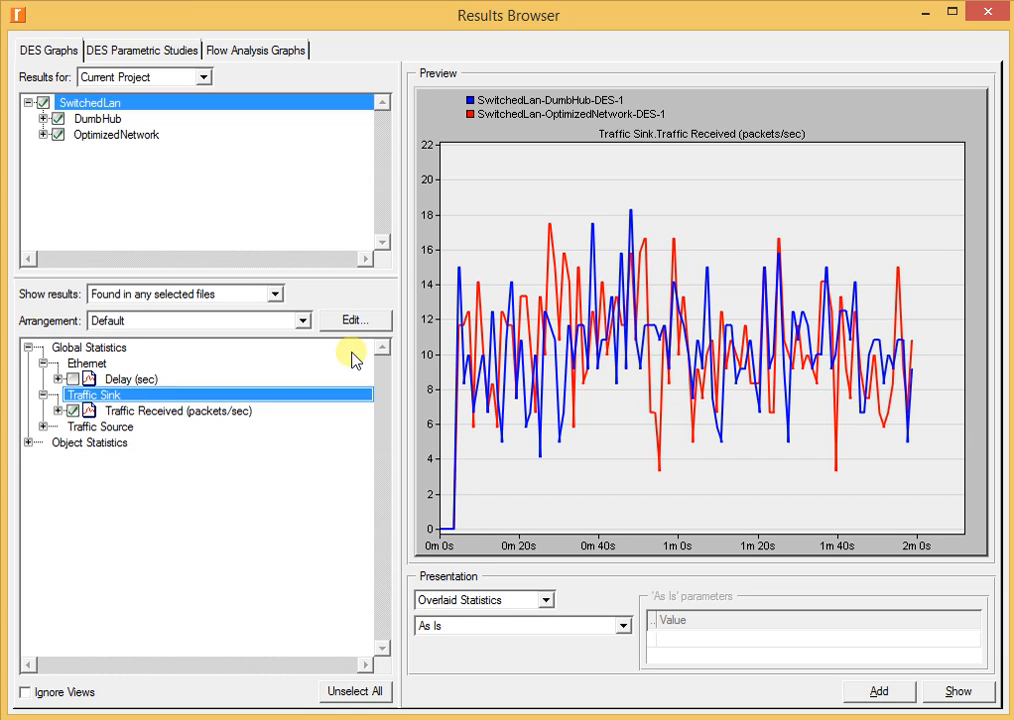
# Clear the Traffic Received graph and plot the Ethernet Collision Count of Hub 1 in the Office Network for both scenarios.
pyautogui.click(72, 410)
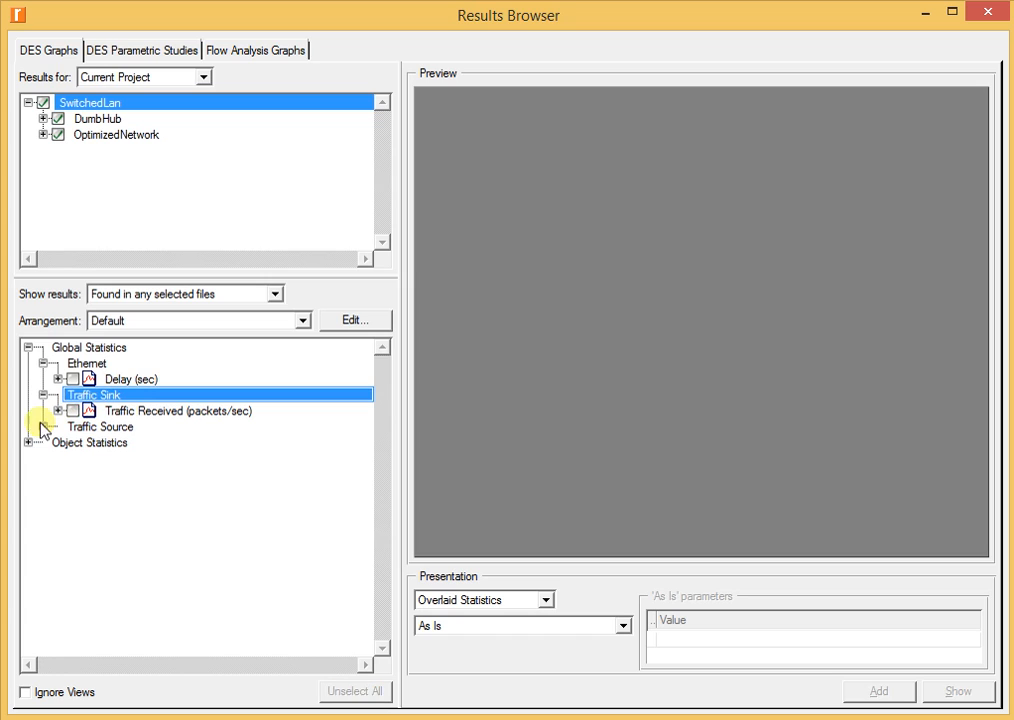
pyautogui.click(26, 443)
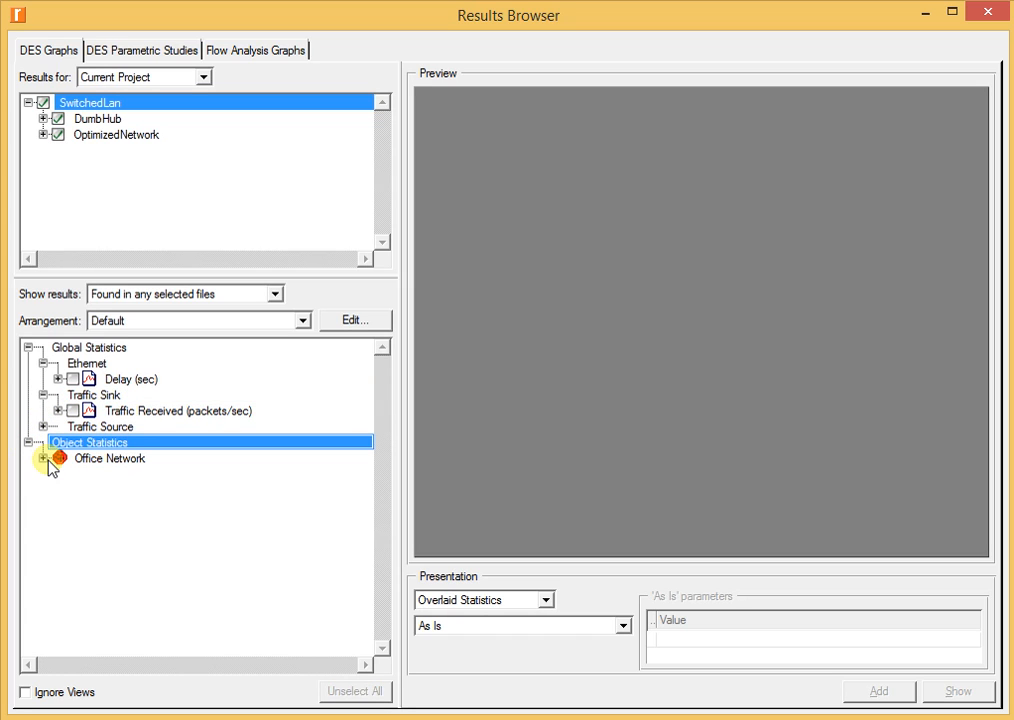
pyautogui.click(48, 460)
pyautogui.click(44, 459)
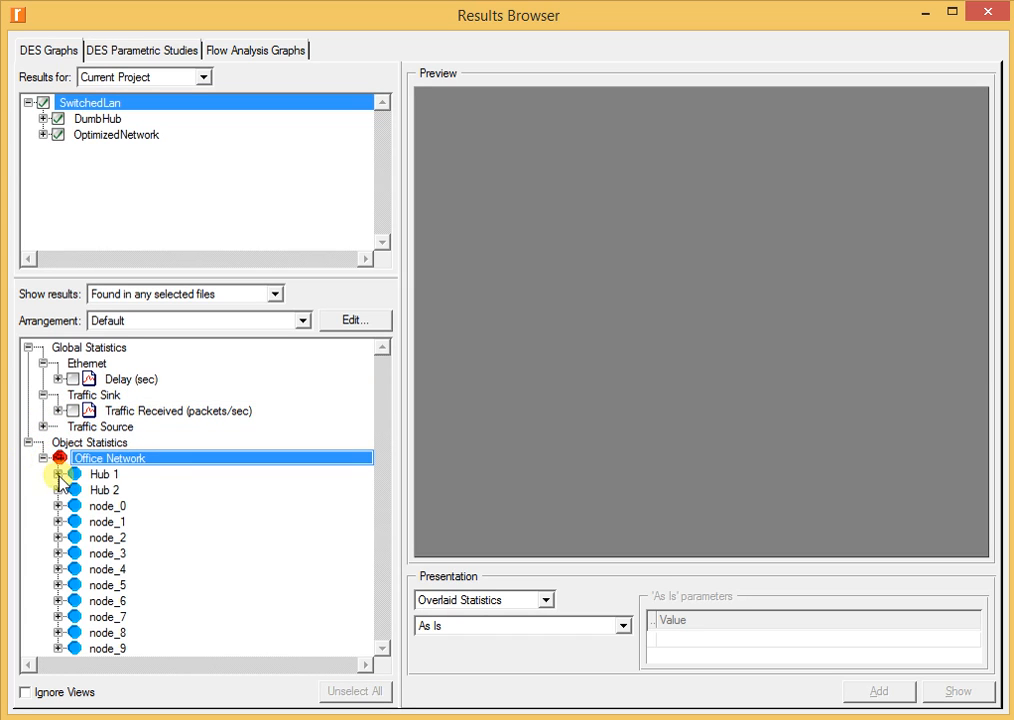
pyautogui.click(57, 475)
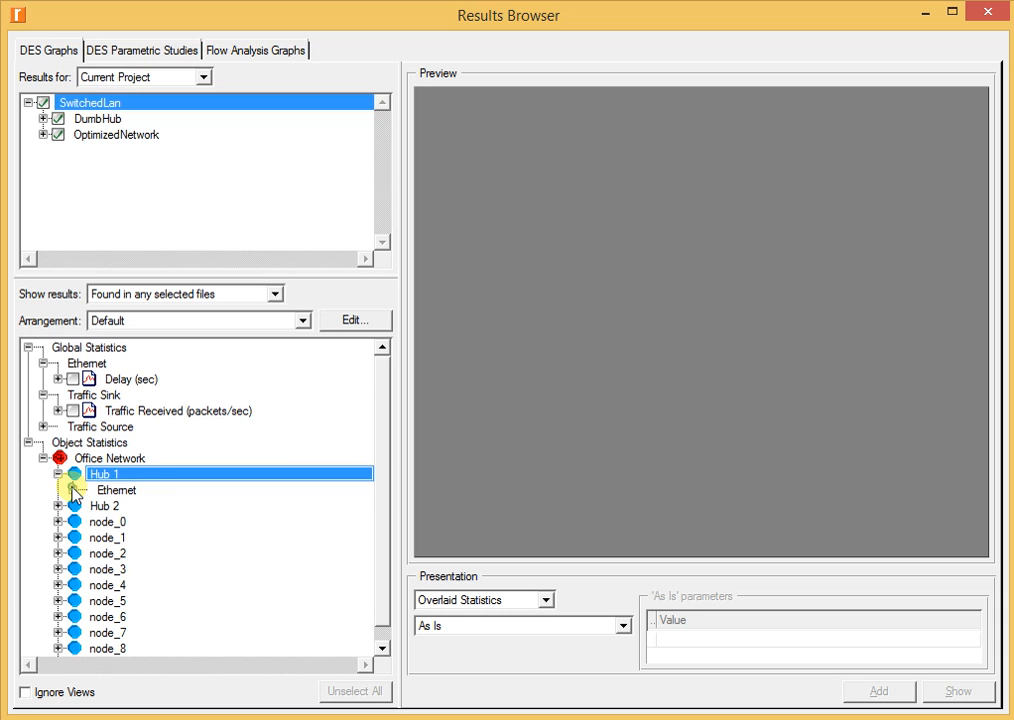
pyautogui.click(74, 490)
pyautogui.click(102, 505)
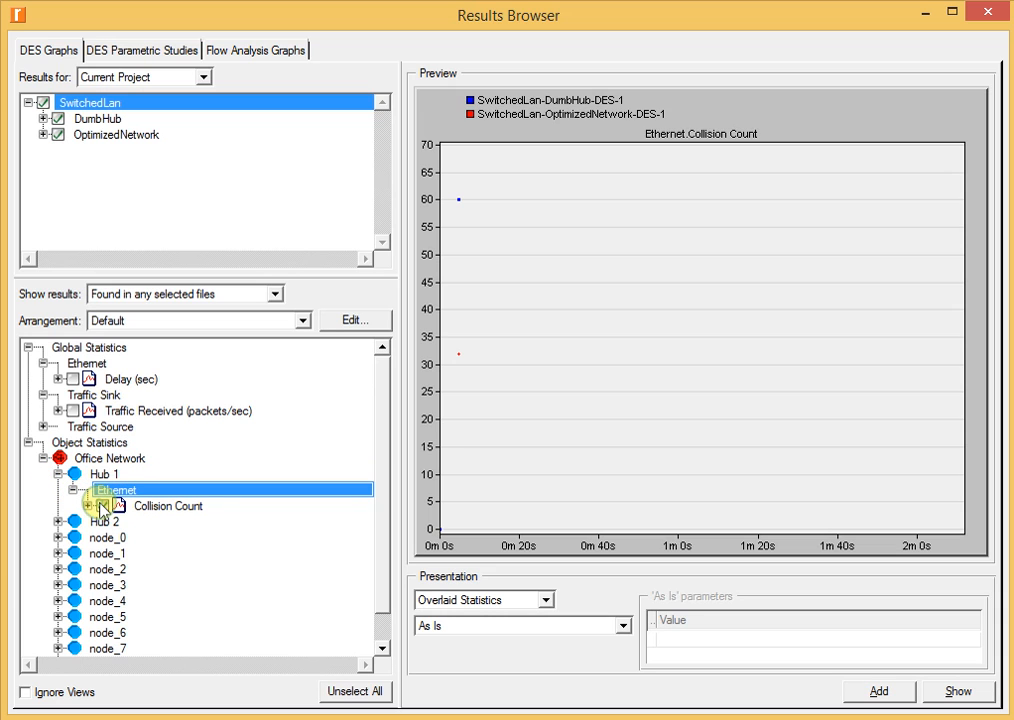
# Preview Hub 1's Collision Count as an average, and return the graph to As Is to compare the raw values.
pyautogui.click(512, 627)
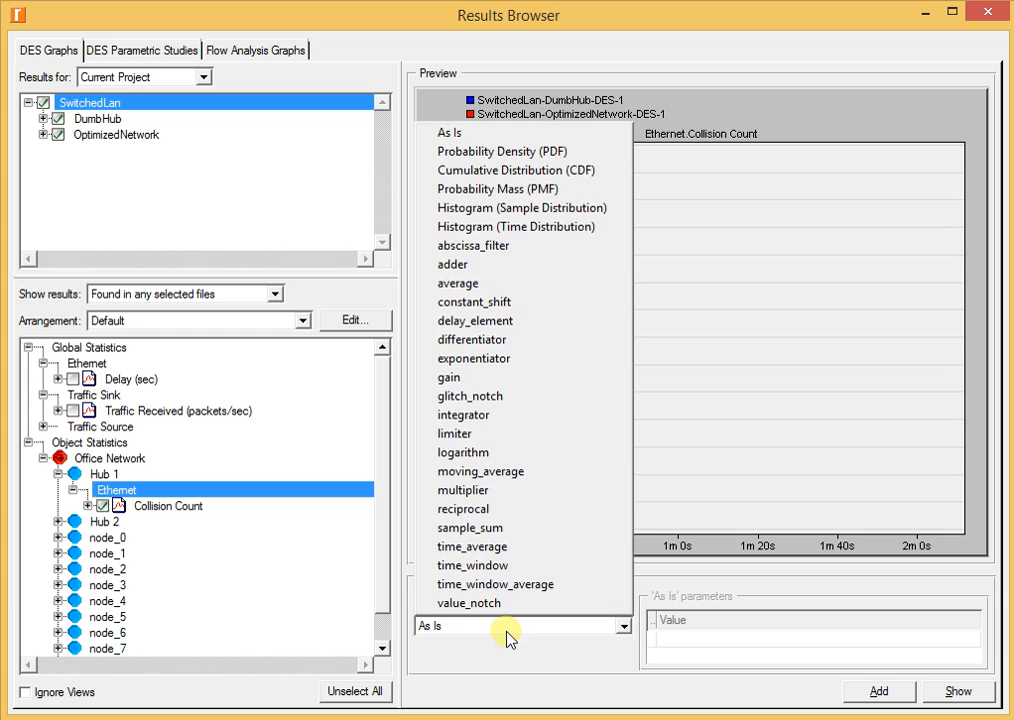
pyautogui.click(527, 284)
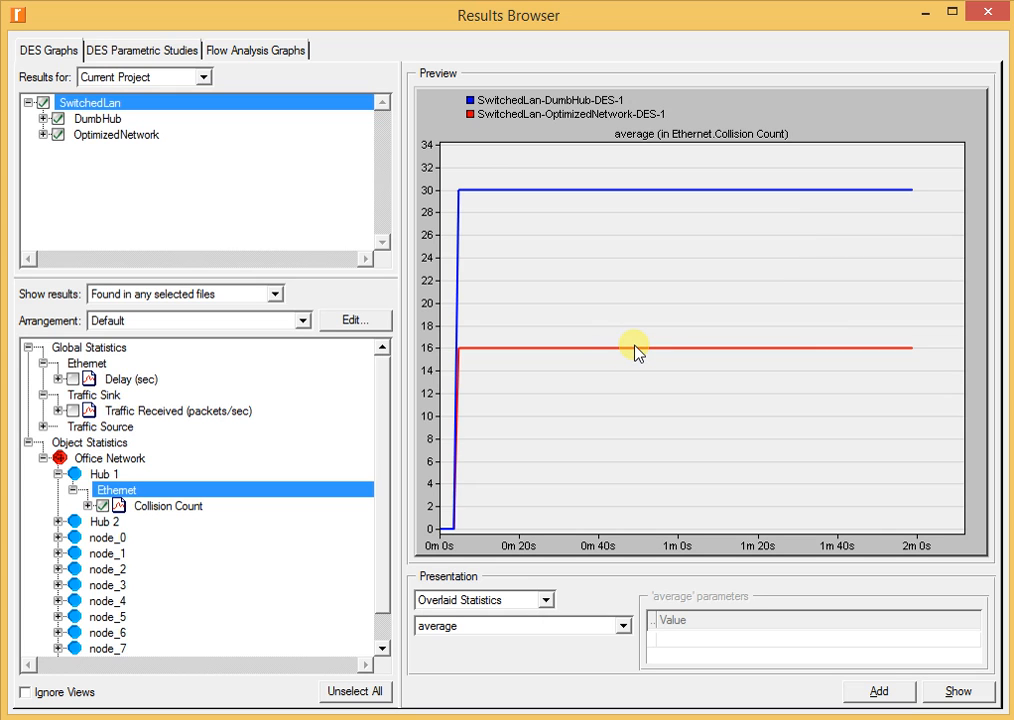
pyautogui.click(518, 627)
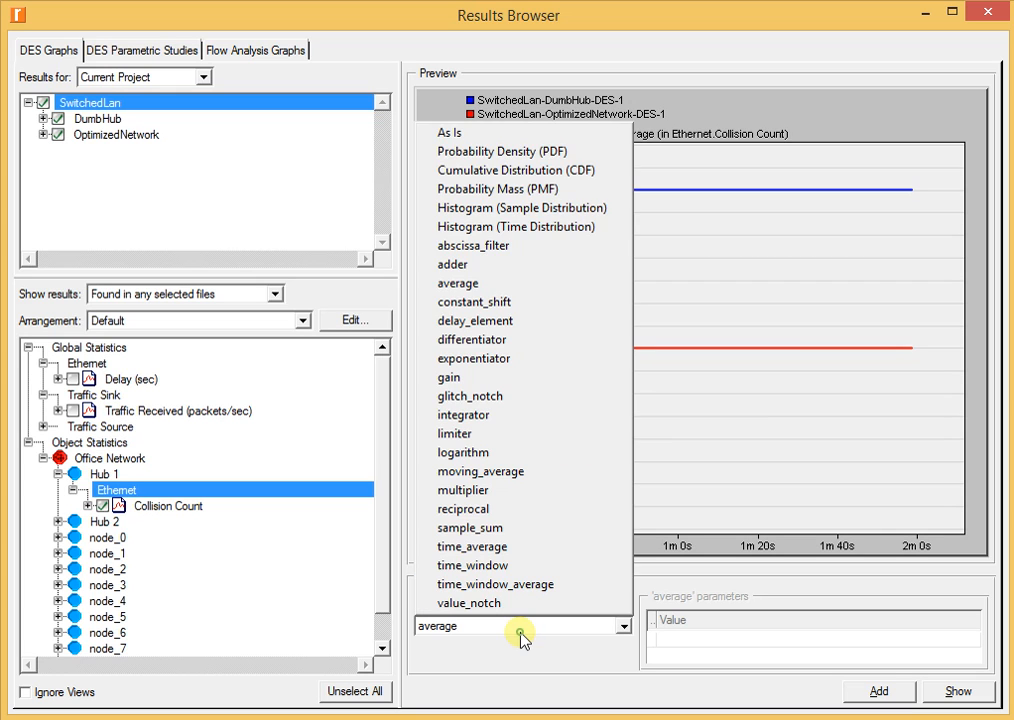
pyautogui.click(448, 132)
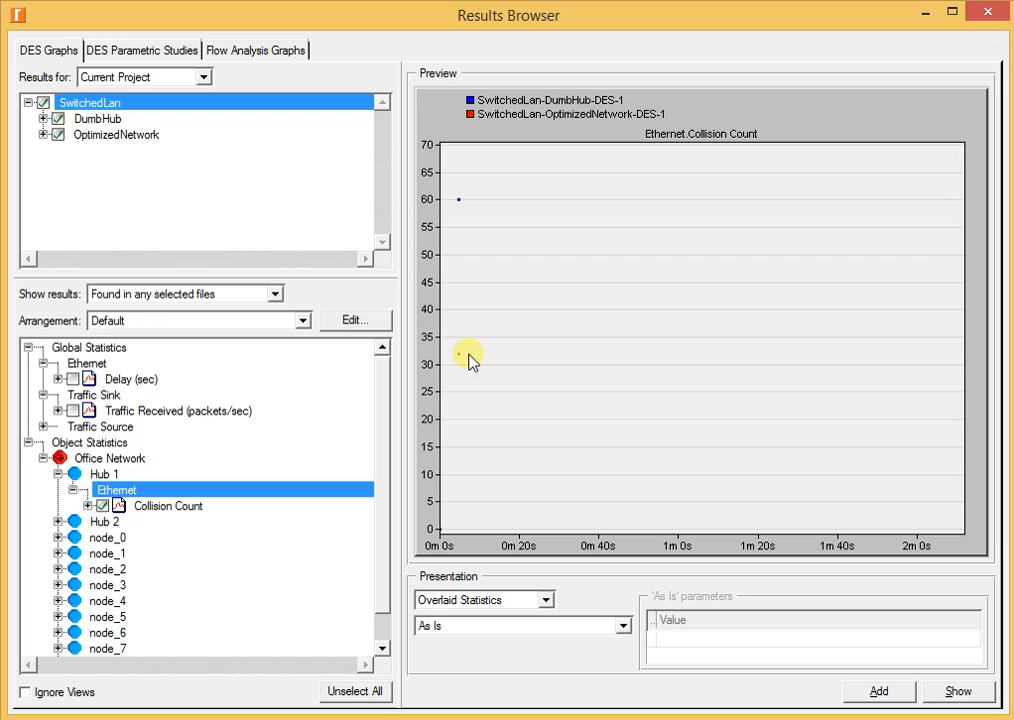
# Display Hub 1's Collision Count for both scenarios using the average filter.
pyautogui.click(493, 636)
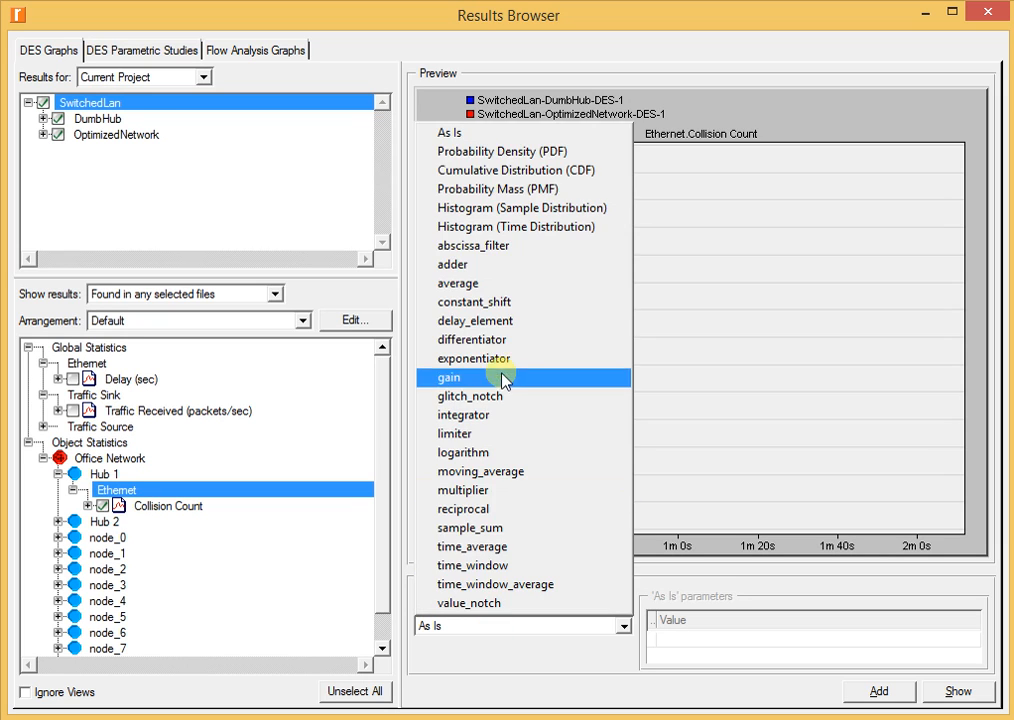
pyautogui.click(481, 293)
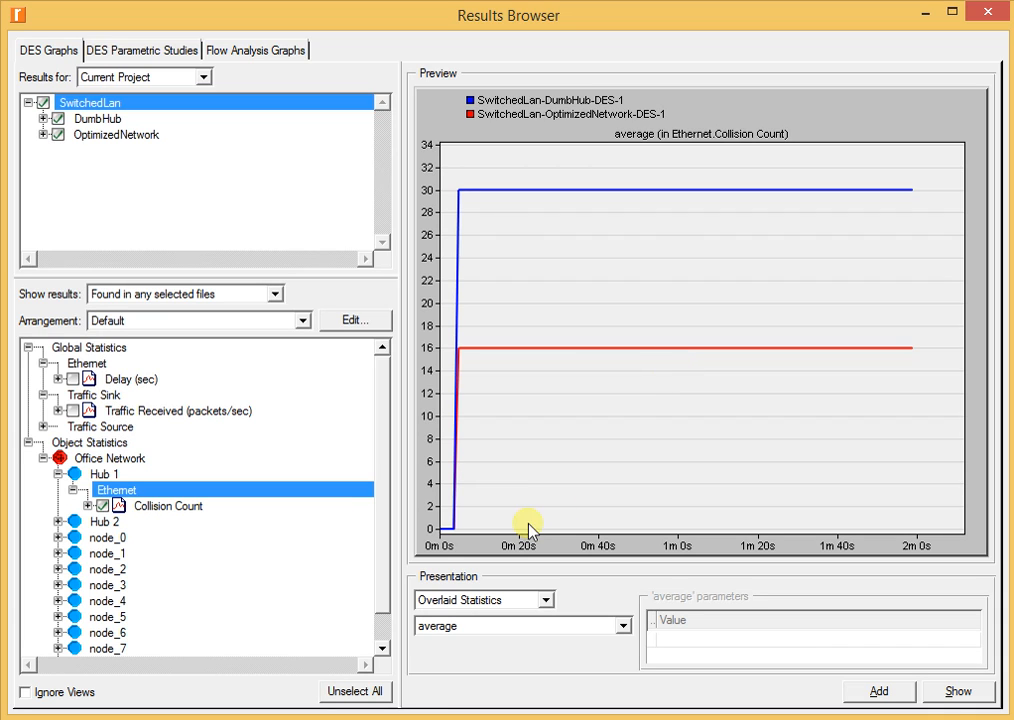
pyautogui.moveTo(434, 719)
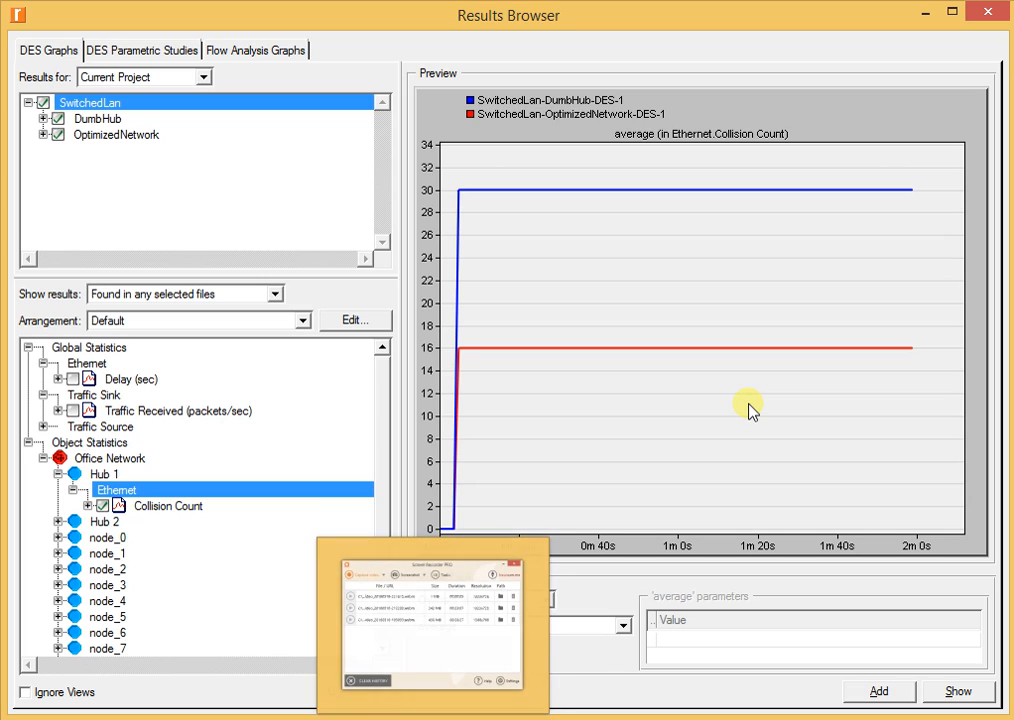